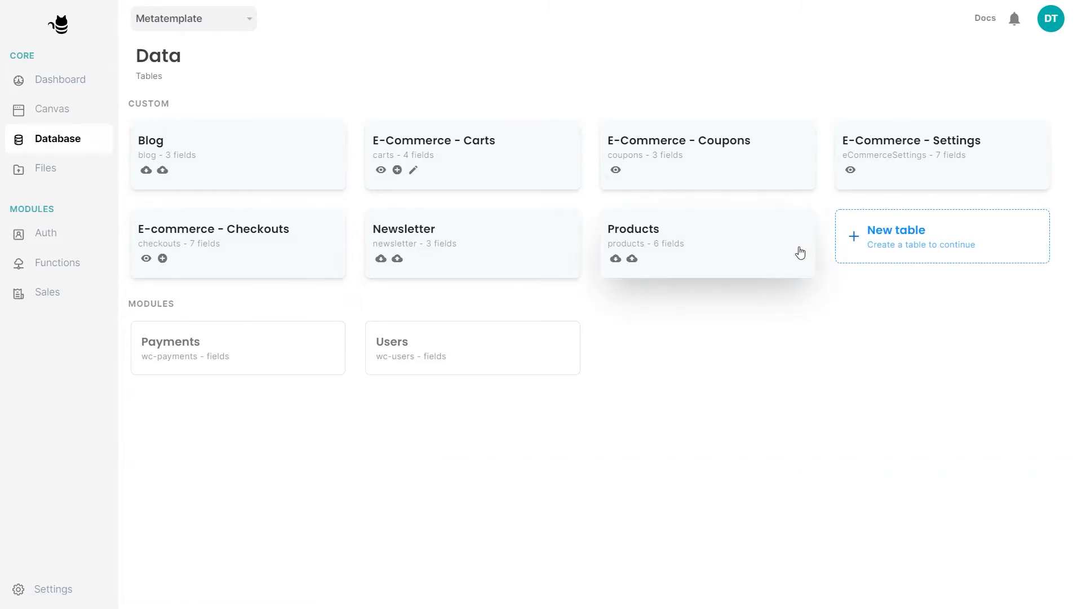
# Open the Products table's security rules in its settings
pyautogui.click(801, 253)
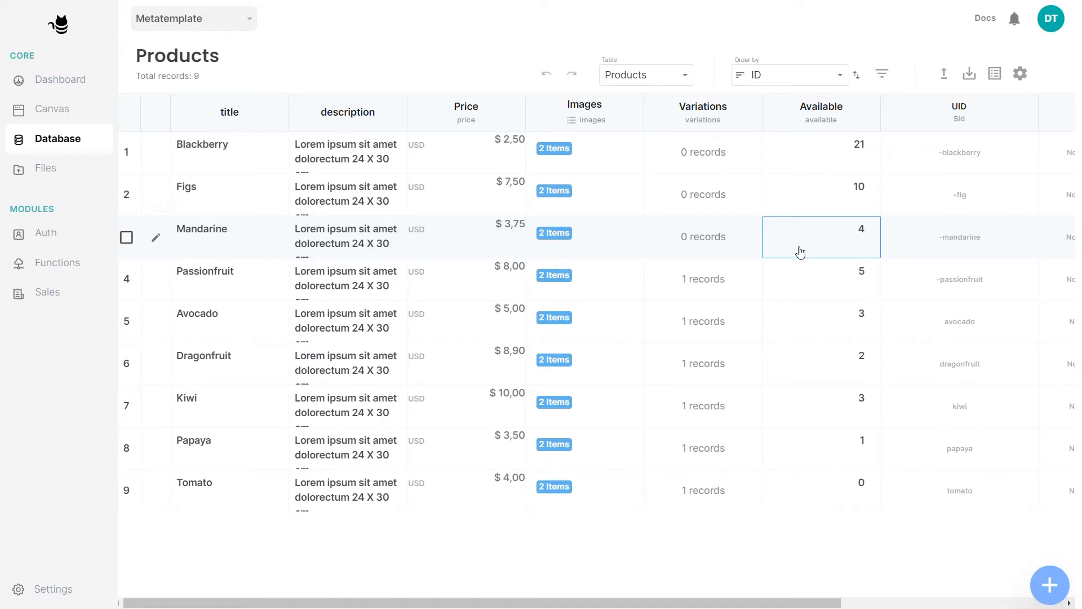
pyautogui.click(1019, 75)
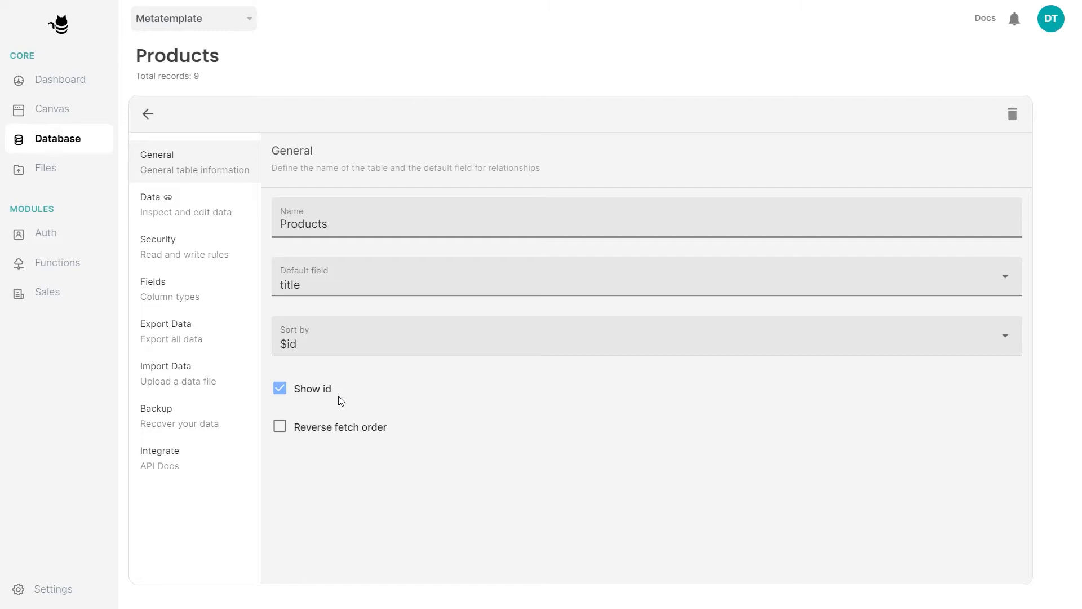
pyautogui.click(209, 257)
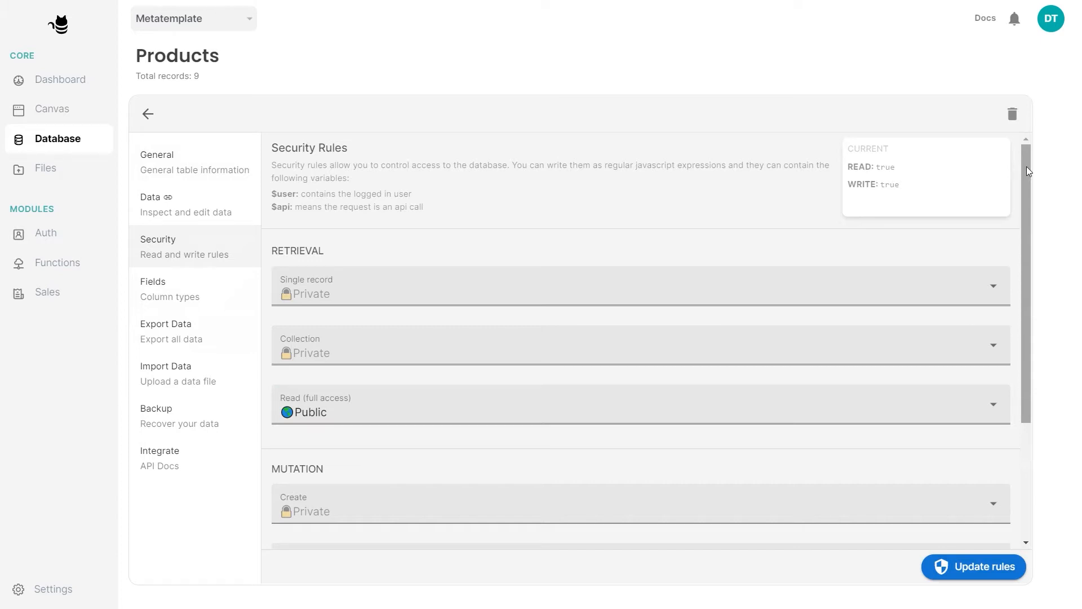
pyautogui.moveTo(1026, 166); pyautogui.dragTo(1045, 234)
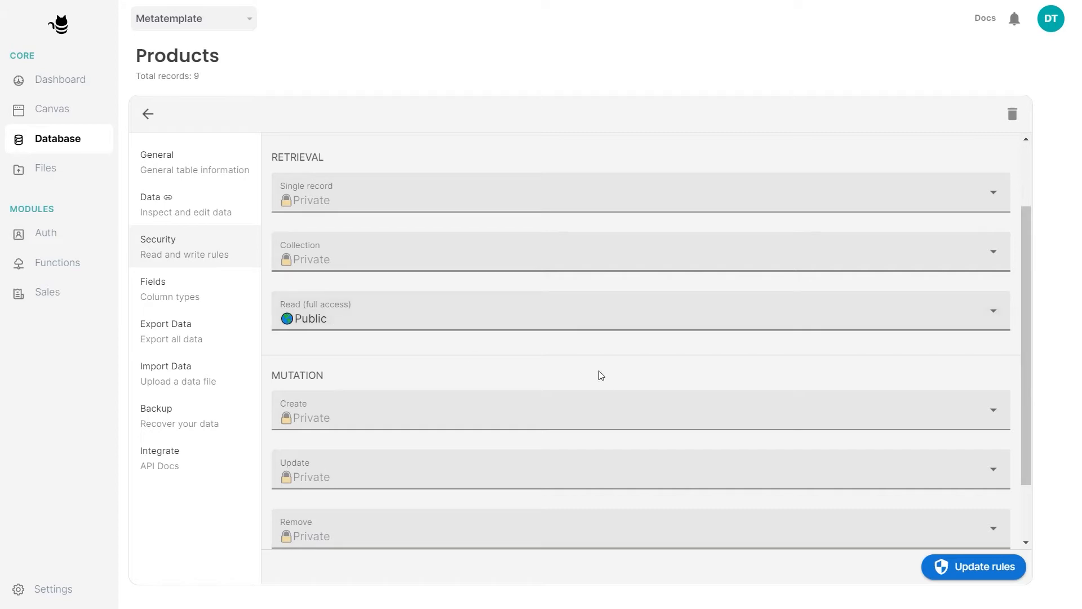
pyautogui.moveTo(1023, 332); pyautogui.dragTo(1039, 446)
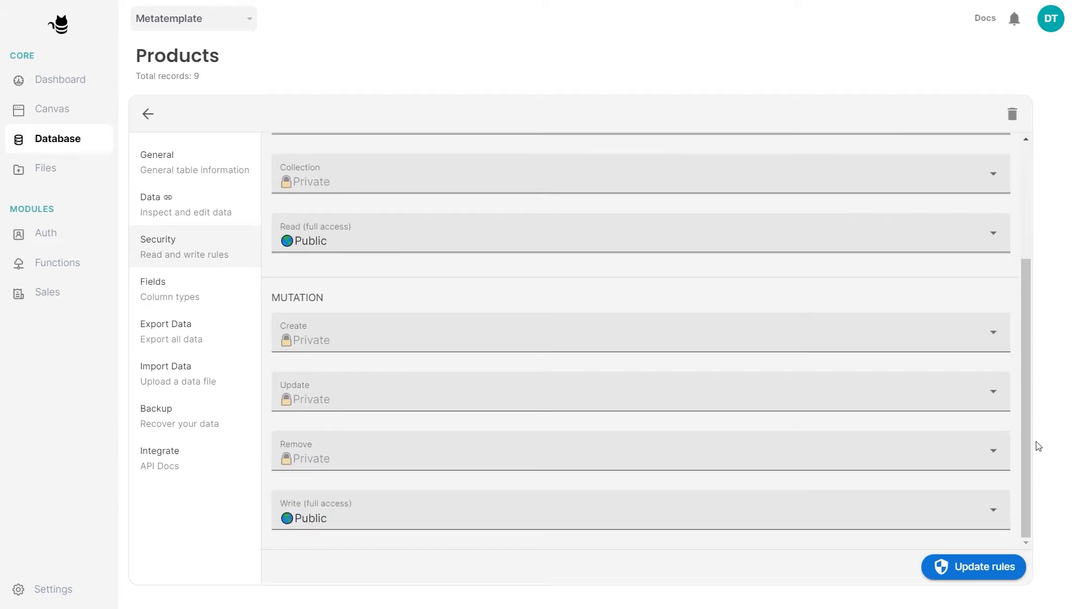
# Change full write access from Public to Private and save the rules
pyautogui.click(332, 527)
pyautogui.click(293, 575)
pyautogui.click(515, 422)
pyautogui.click(983, 567)
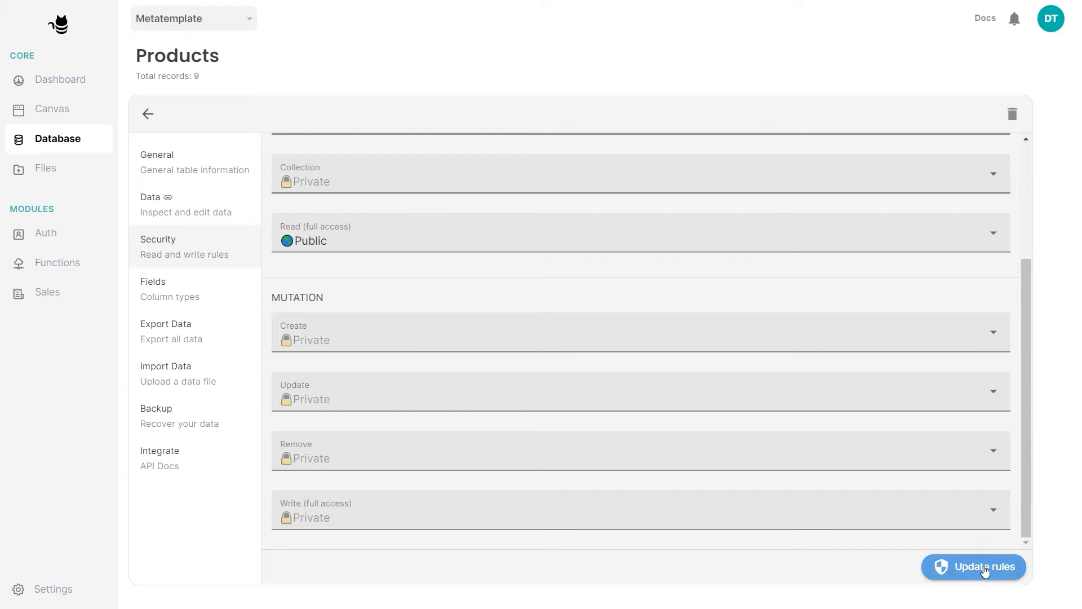
pyautogui.click(148, 112)
# Create a new private table named 'Comments'
pyautogui.click(920, 263)
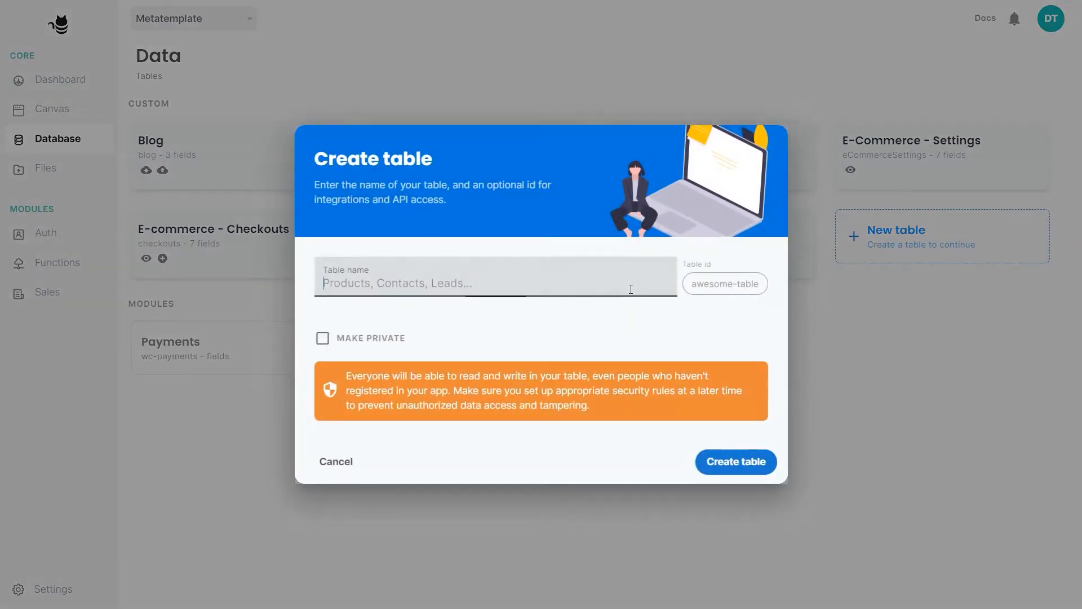
pyautogui.write('Comments')
pyautogui.click(383, 338)
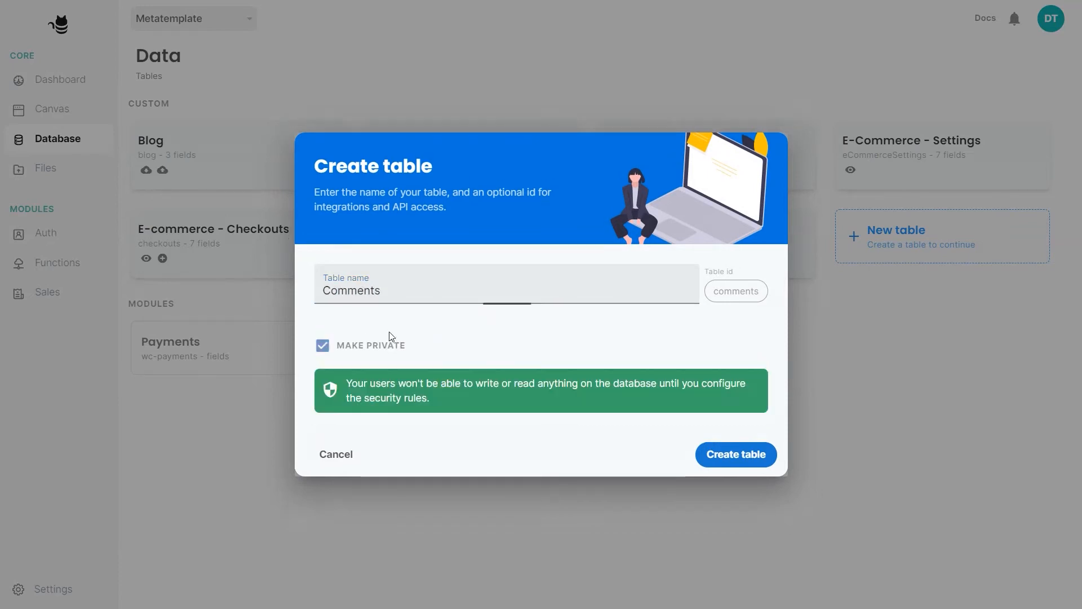
pyautogui.click(725, 448)
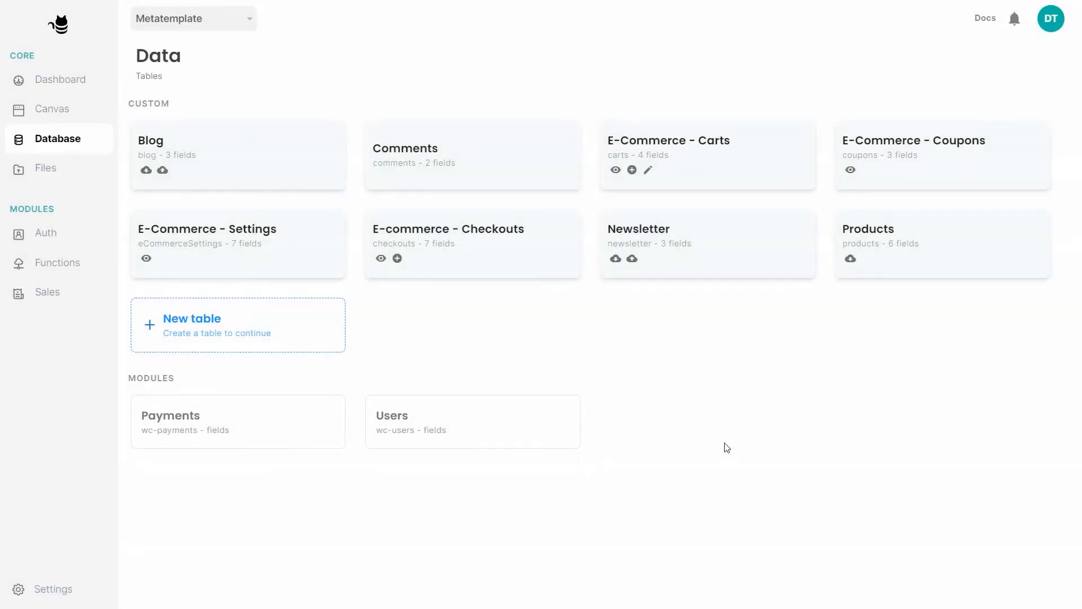
# Delete the default title and description fields from the Comments table
pyautogui.click(507, 173)
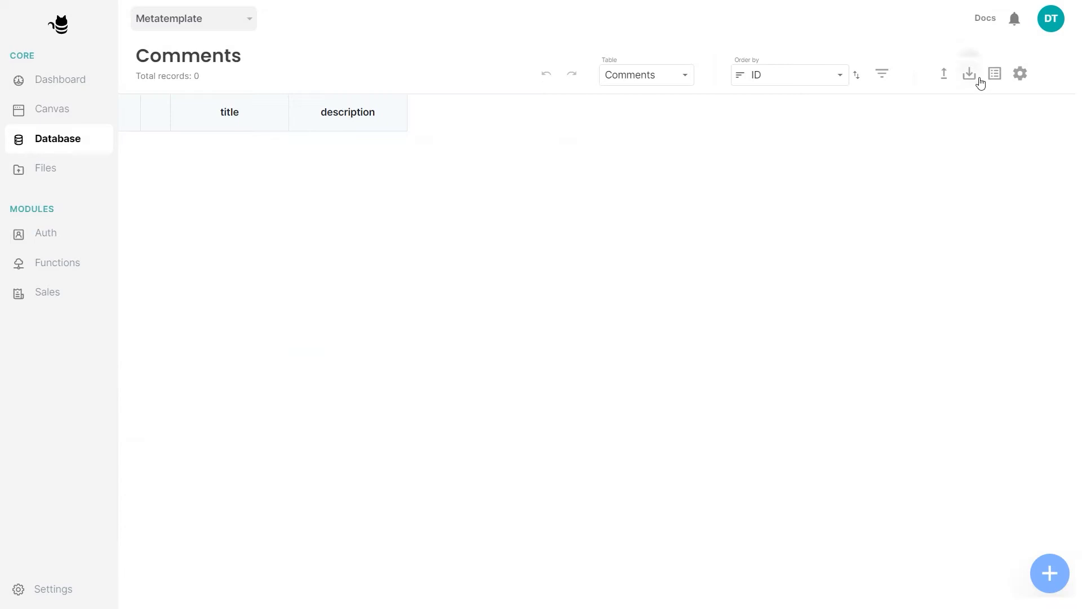
pyautogui.click(994, 74)
pyautogui.click(296, 566)
pyautogui.click(295, 566)
# Add a Text field named Name
pyautogui.click(338, 158)
pyautogui.write('n')
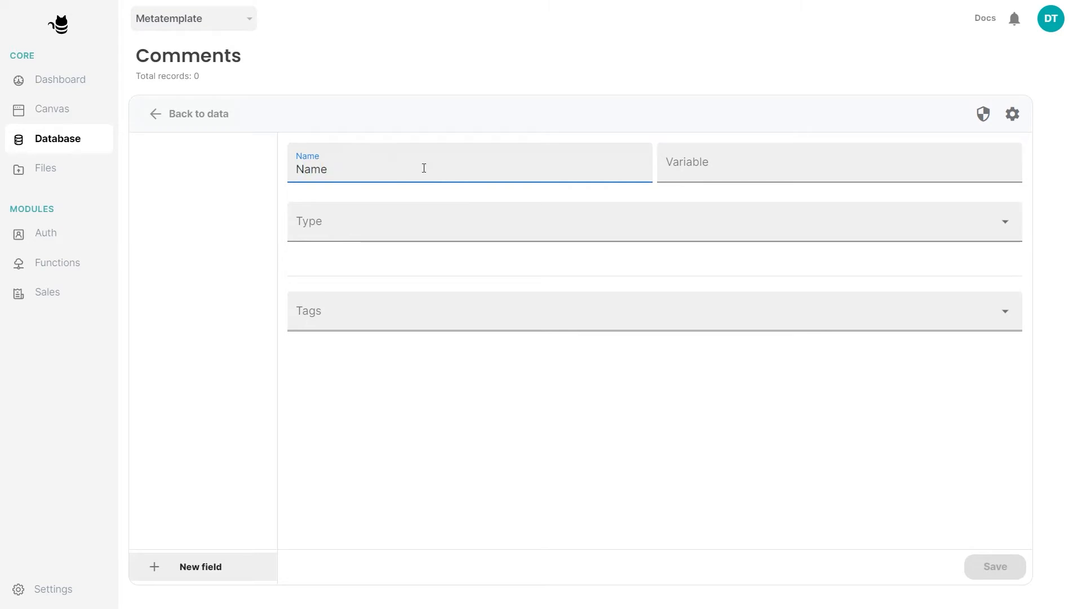
pyautogui.click(434, 214)
pyautogui.click(423, 261)
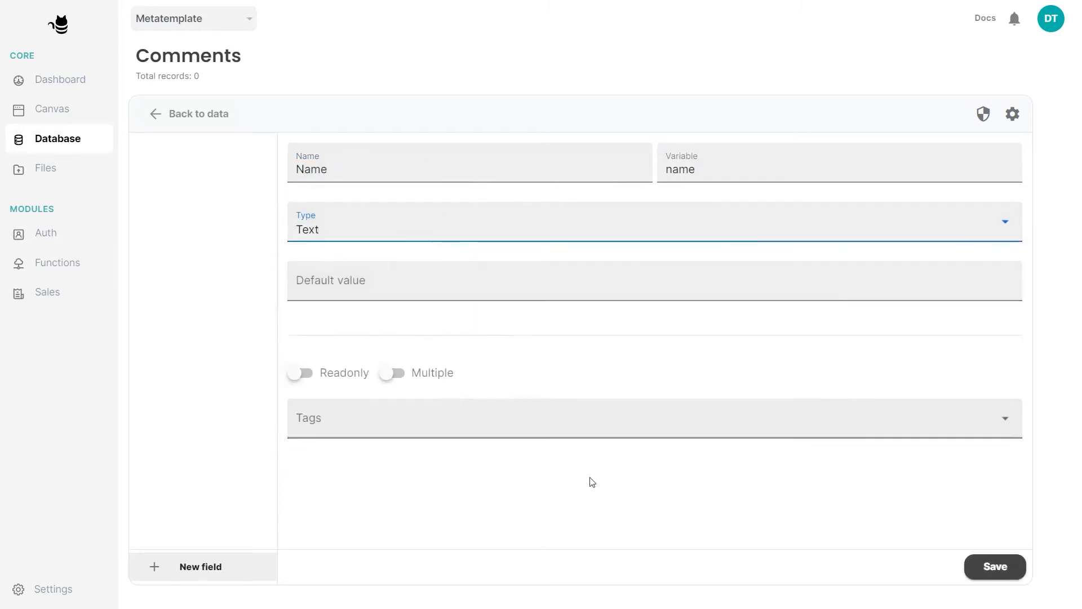
pyautogui.click(975, 567)
# Add a Text field named Comment
pyautogui.click(313, 168)
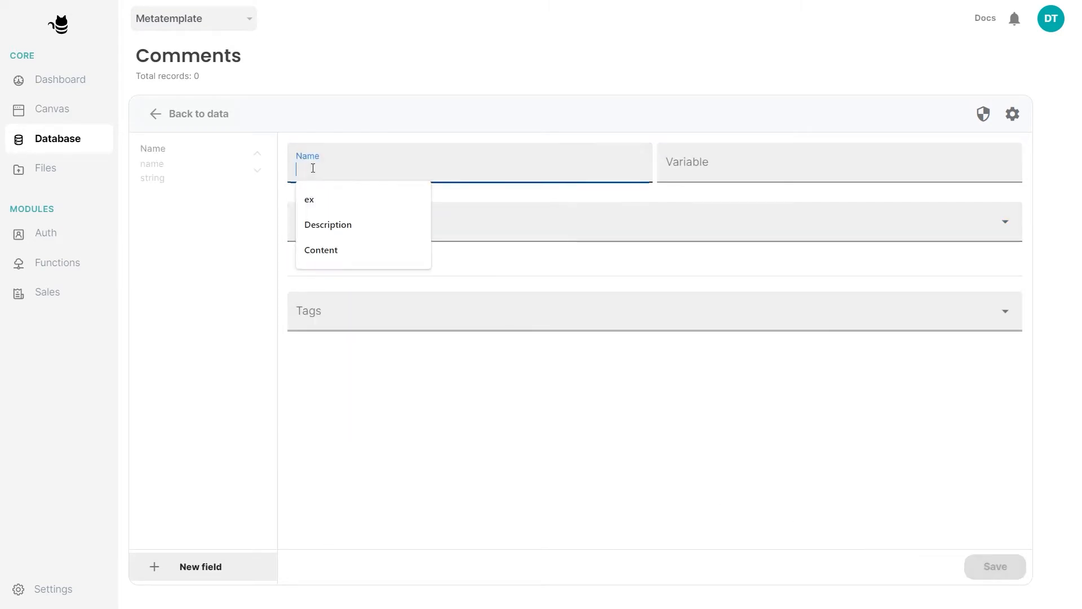
pyautogui.write('Comment')
pyautogui.click(323, 216)
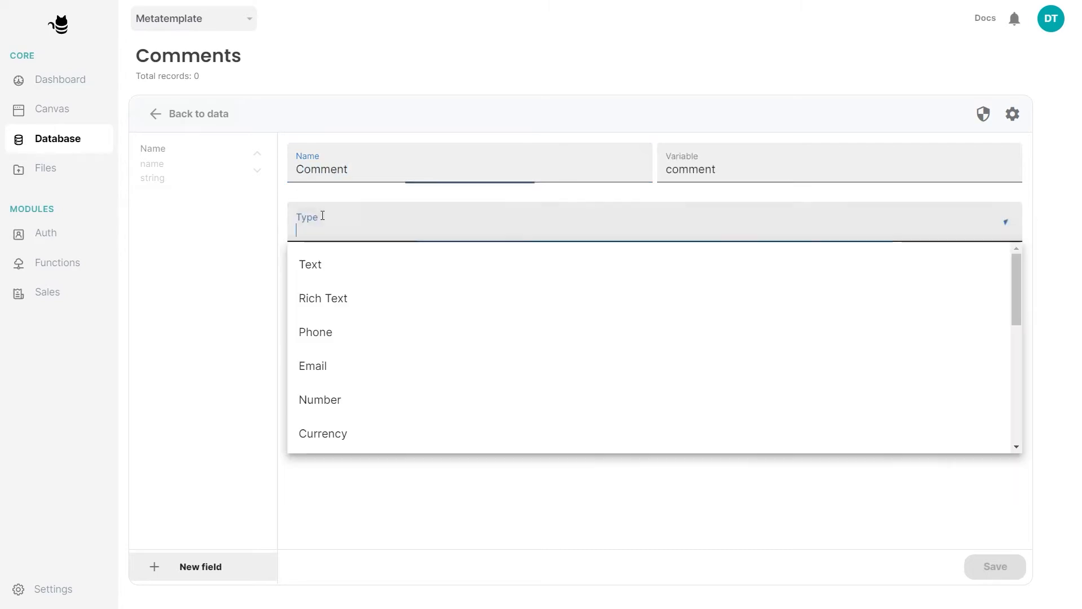
pyautogui.click(335, 263)
pyautogui.click(993, 565)
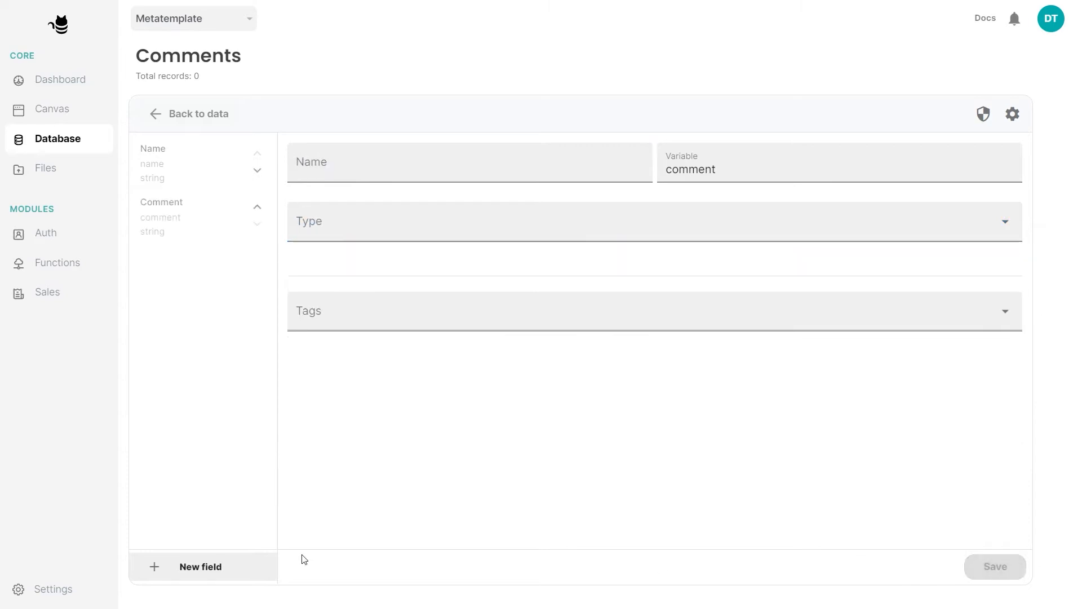
# Add a Text field named CommentId
pyautogui.click(350, 162)
pyautogui.write('CommentId')
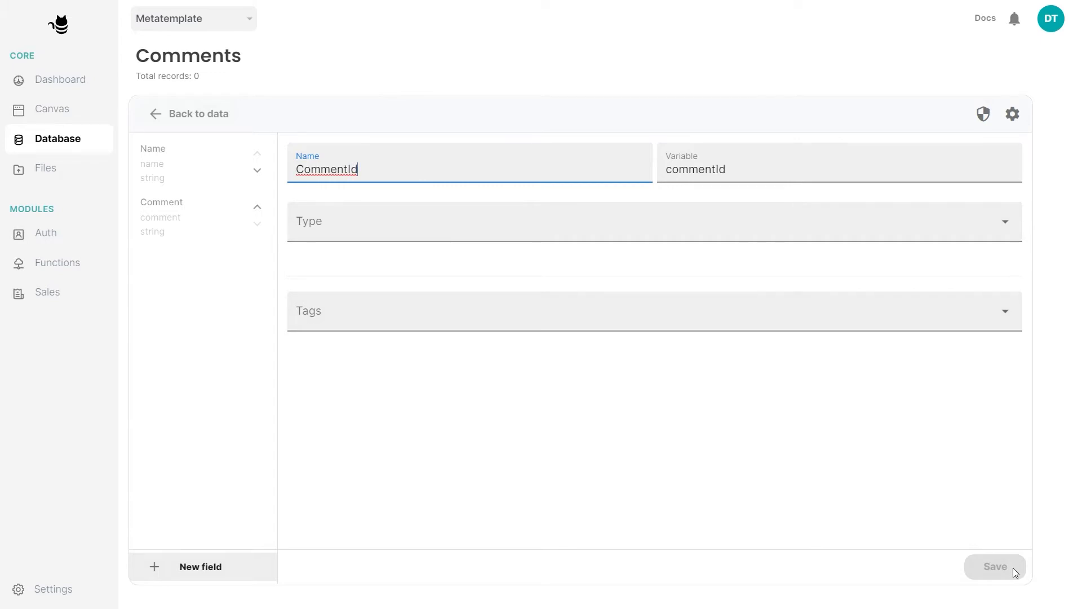
pyautogui.click(458, 224)
pyautogui.click(452, 260)
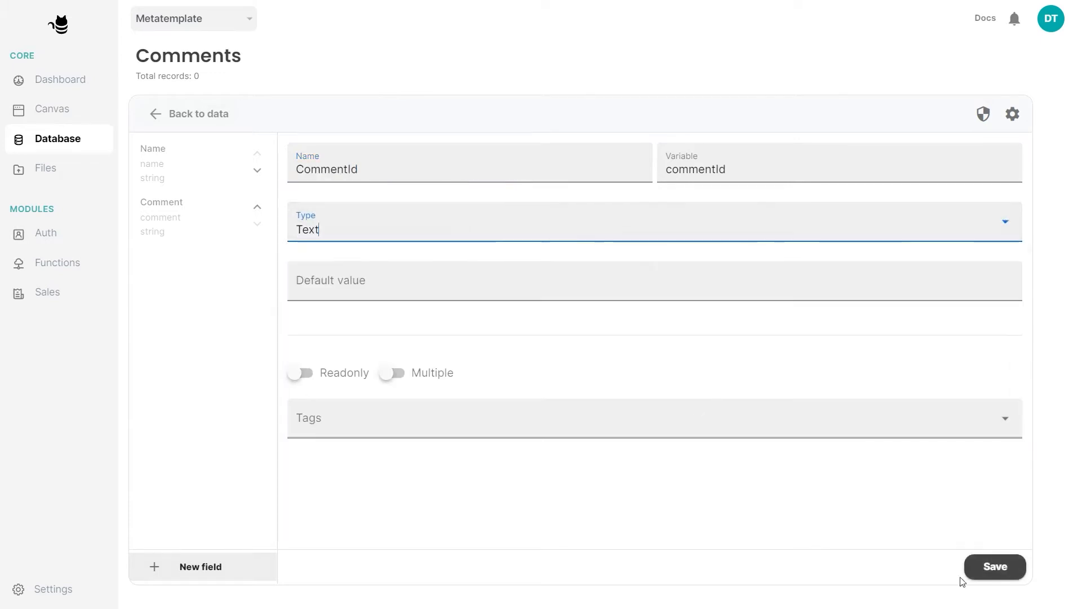
pyautogui.click(993, 575)
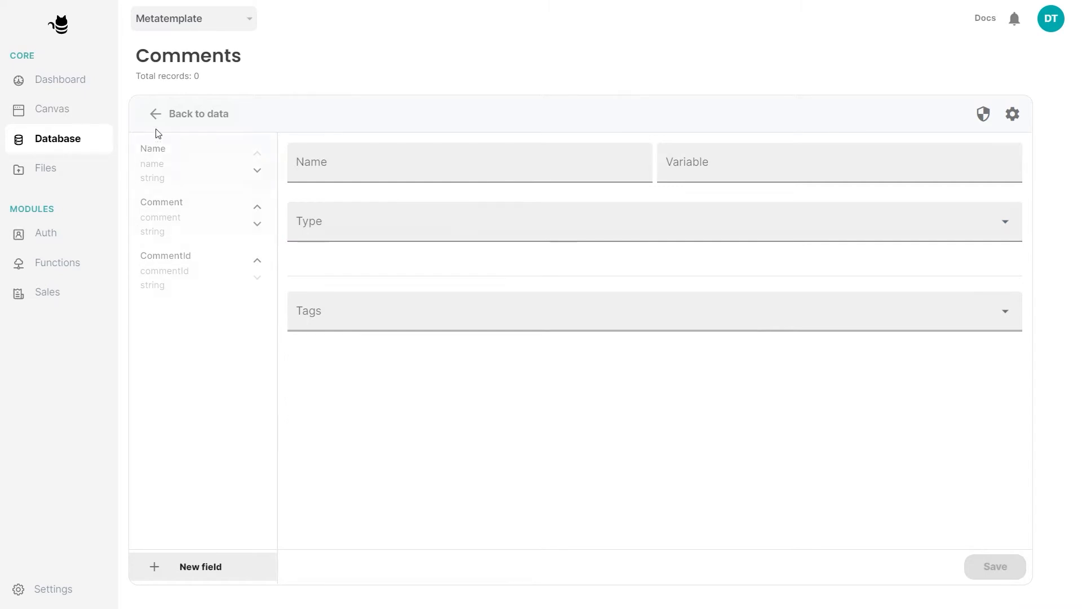
pyautogui.click(159, 124)
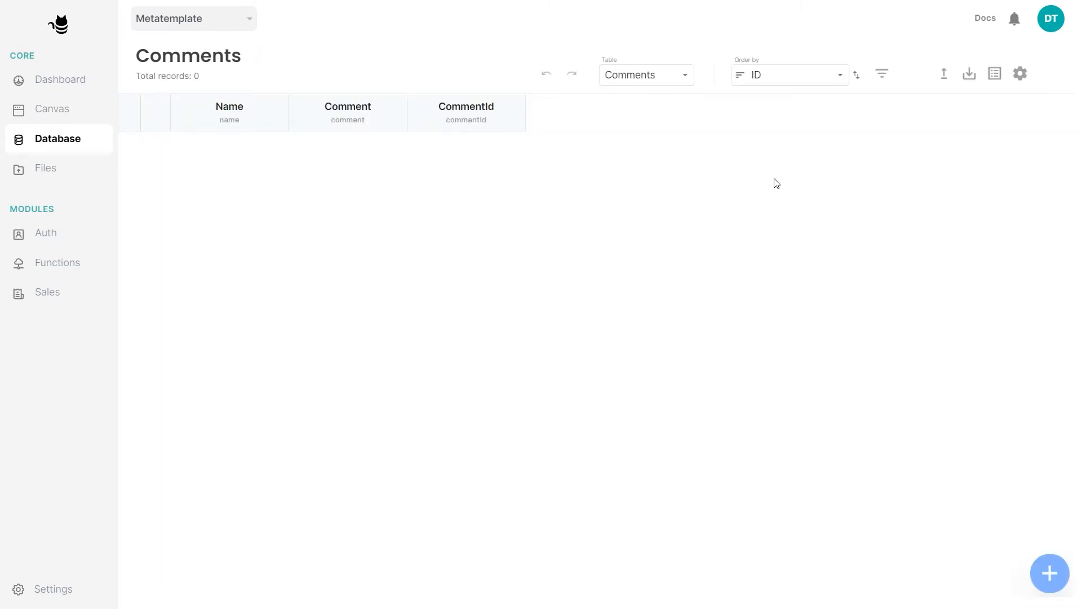
# In the Comments security rules, set Create access to Public
pyautogui.click(1020, 73)
pyautogui.click(177, 261)
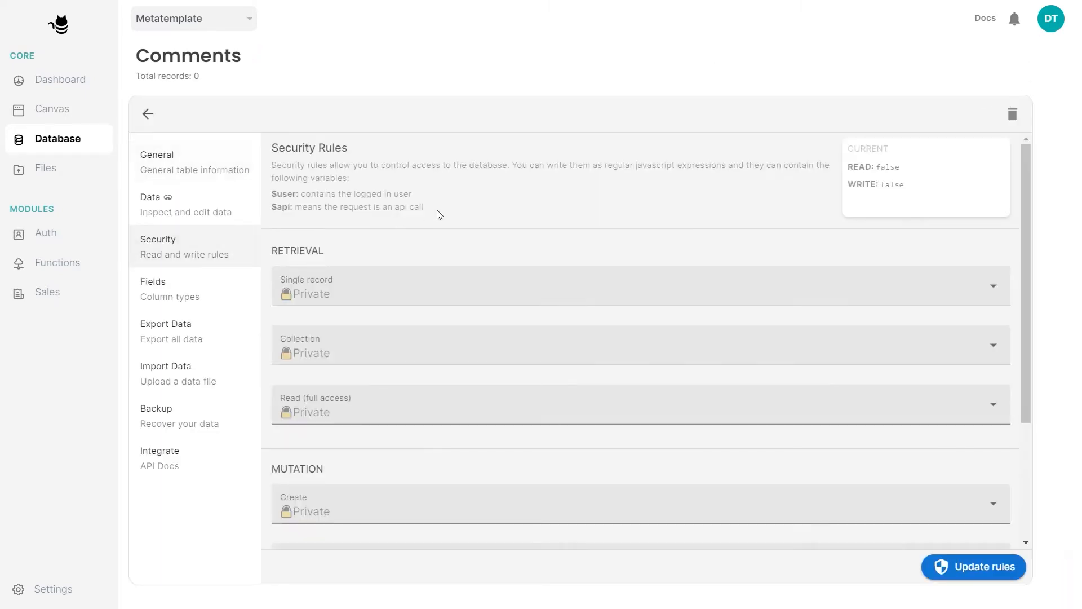
pyautogui.moveTo(1023, 207); pyautogui.dragTo(1032, 342)
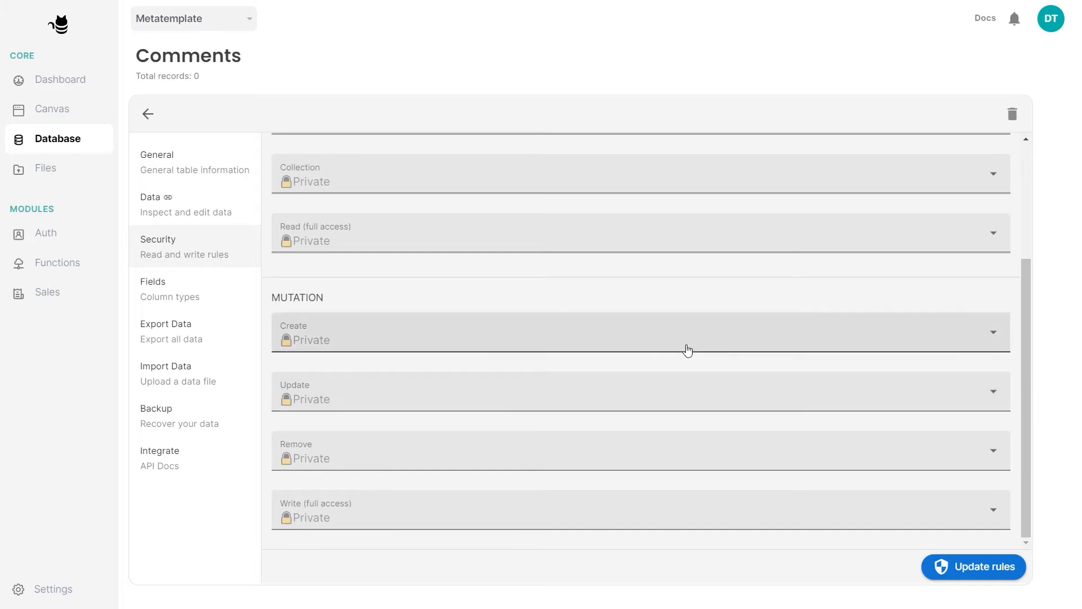
pyautogui.click(645, 345)
pyautogui.click(291, 437)
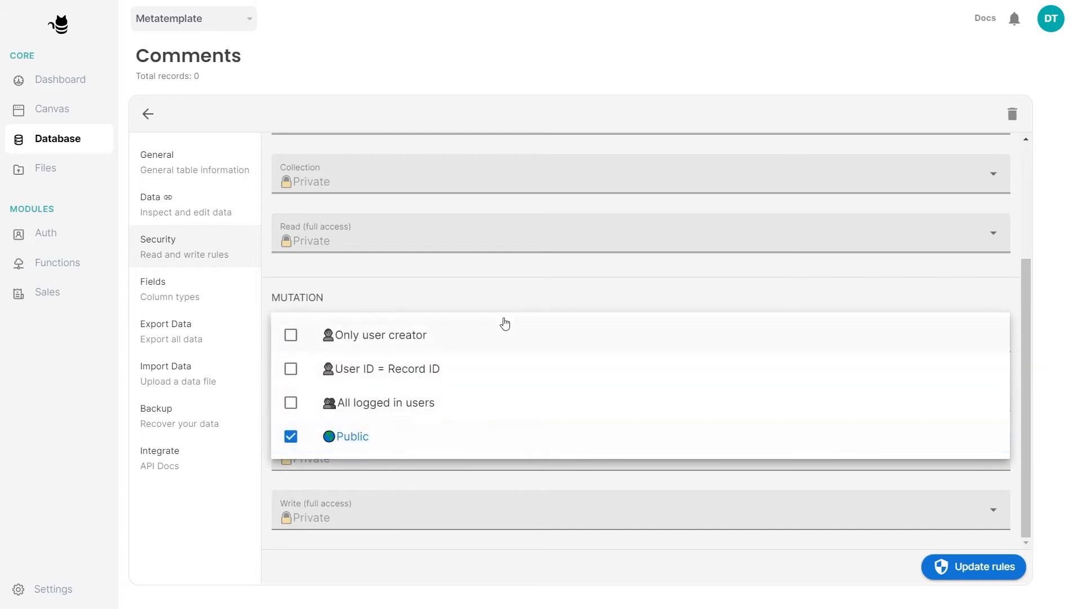
pyautogui.click(515, 292)
# Set full Read access to Public and save the Comments rules
pyautogui.click(398, 237)
pyautogui.click(350, 334)
pyautogui.click(480, 200)
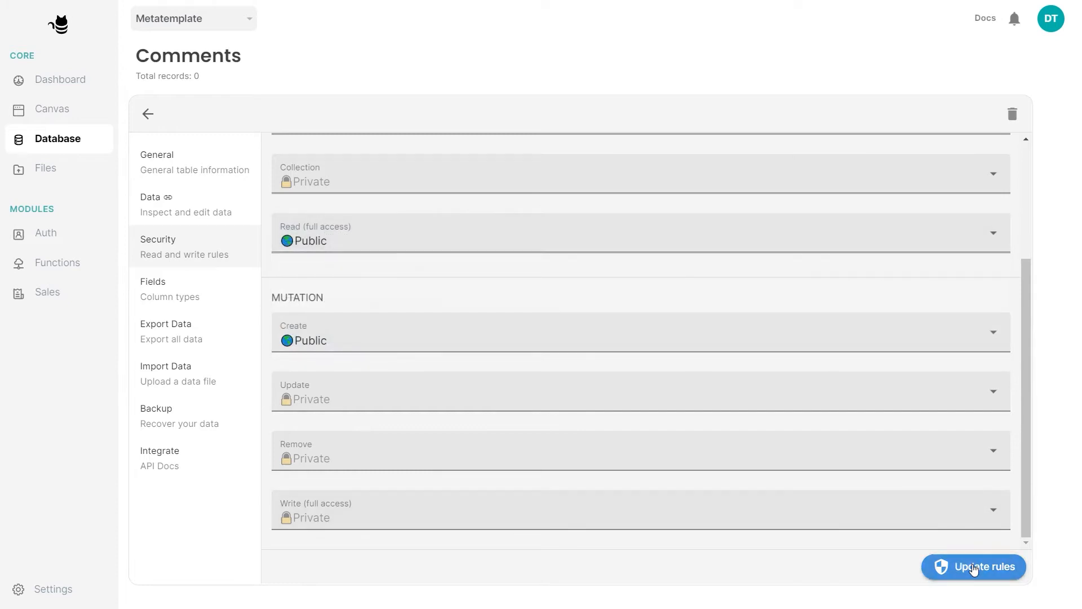
pyautogui.click(142, 118)
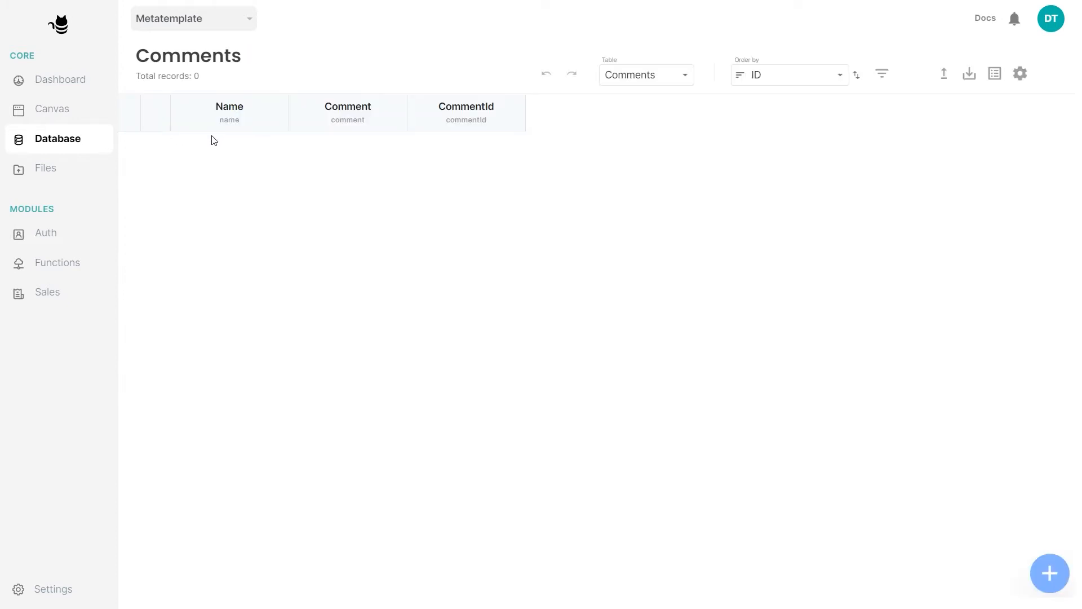
pyautogui.click(1049, 578)
# Create a comment record with a name and the pasted Lorem ipsum text
pyautogui.click(314, 242)
pyautogui.write('J')
pyautogui.click(304, 302)
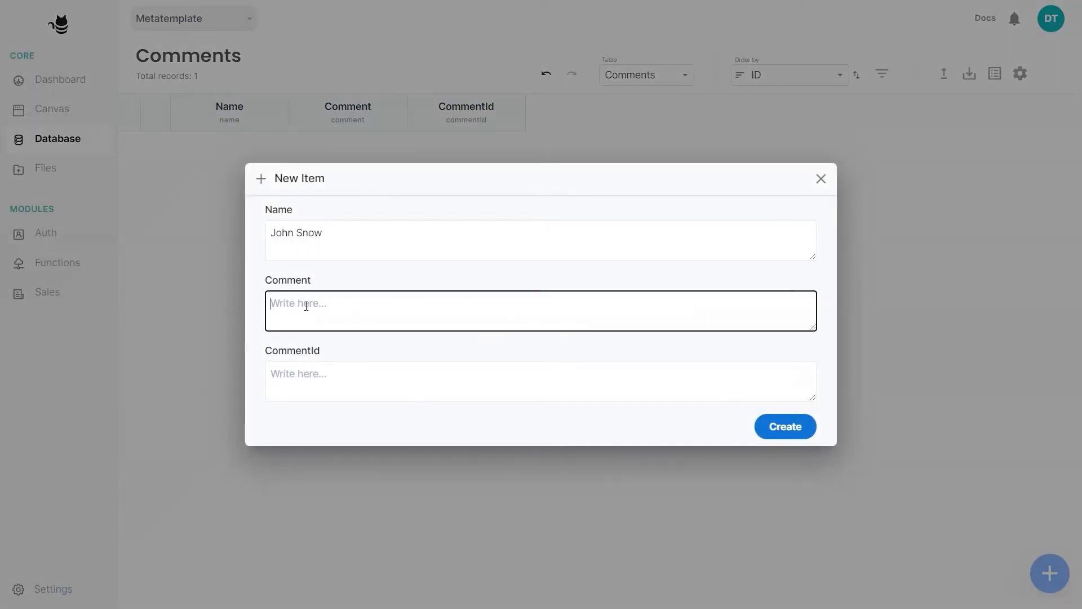
pyautogui.write('Lorem ipsum dolor sit amet, consectetur adipiscing elit, sed do eiusmod tempor incididunt ut labore et dolore magna aliqua. Ut enim ad minim veniam, quis nostrud exercitation ullamco laboris nisi ut aliquip ex ea commodo consequat.')
pyautogui.click(762, 422)
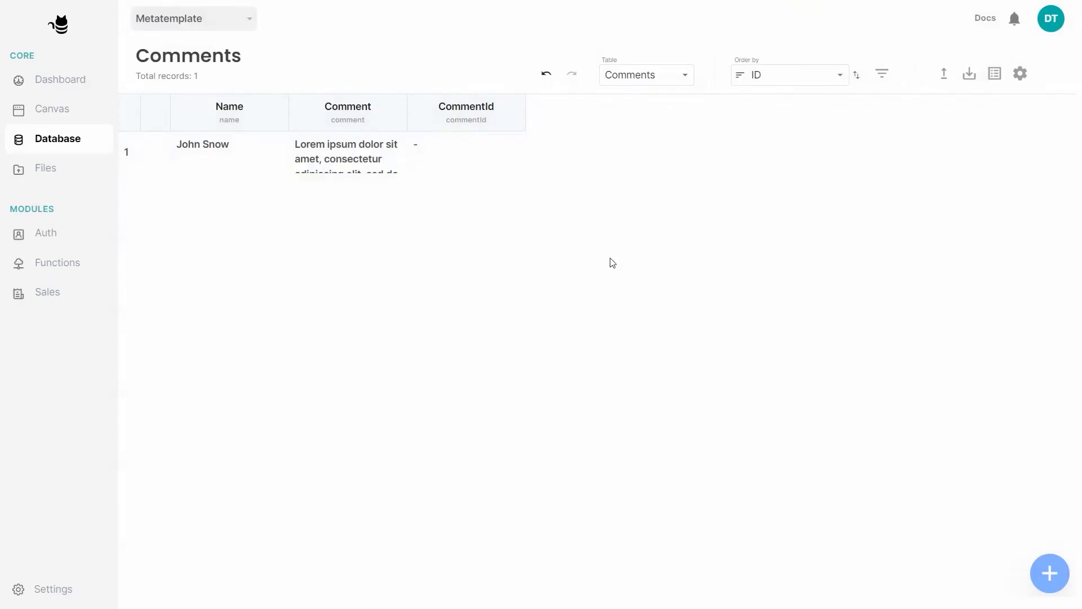
# Check the Products table, then edit the existing comment's CommentId value
pyautogui.click(665, 79)
pyautogui.click(652, 194)
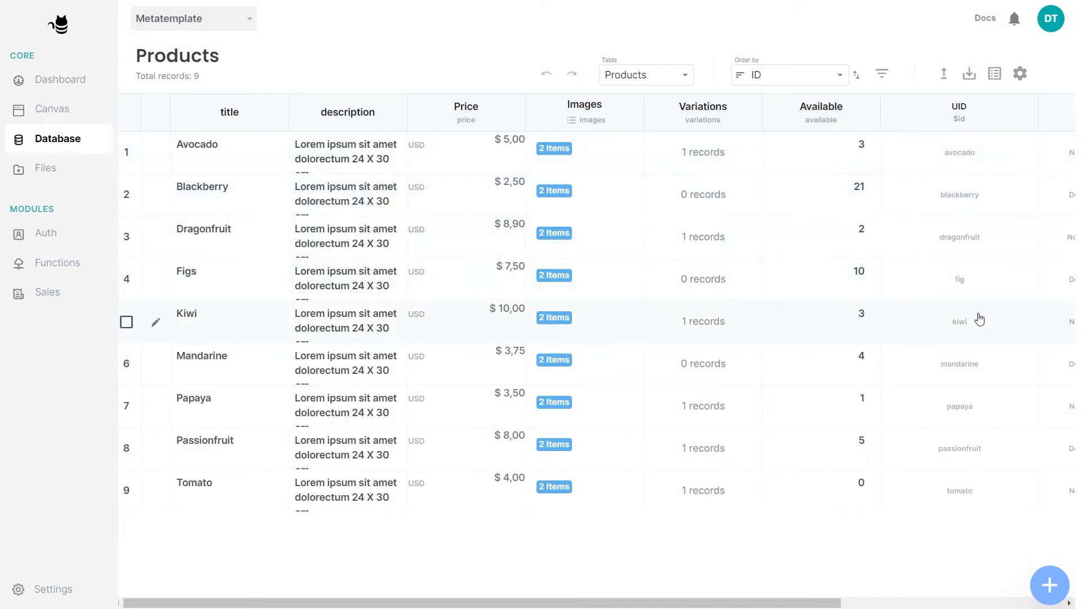
pyautogui.click(651, 76)
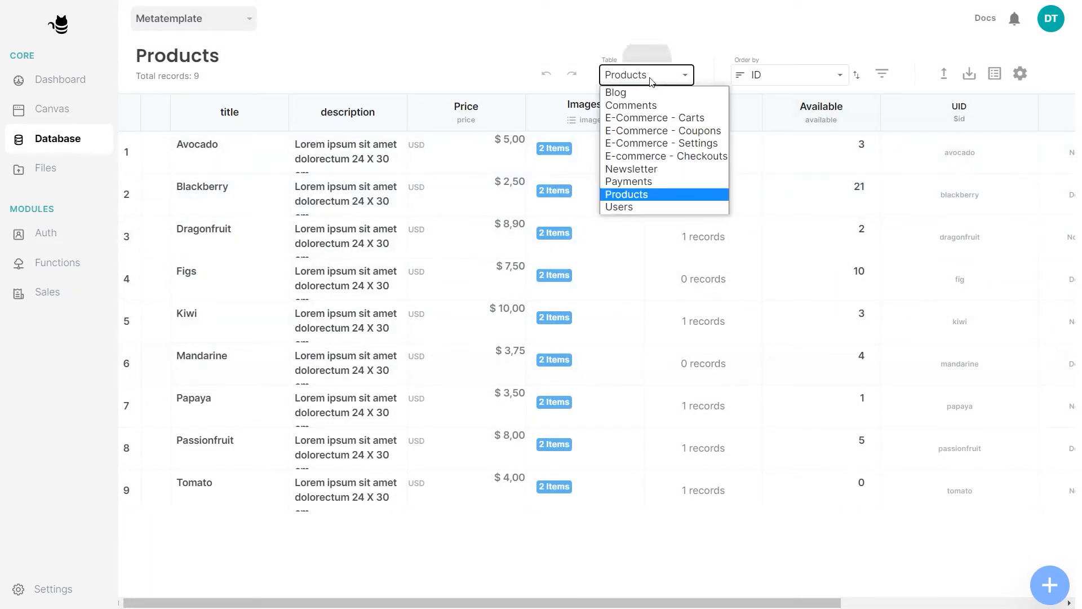
pyautogui.click(648, 103)
pyautogui.click(502, 150)
pyautogui.click(497, 148)
pyautogui.write('a')
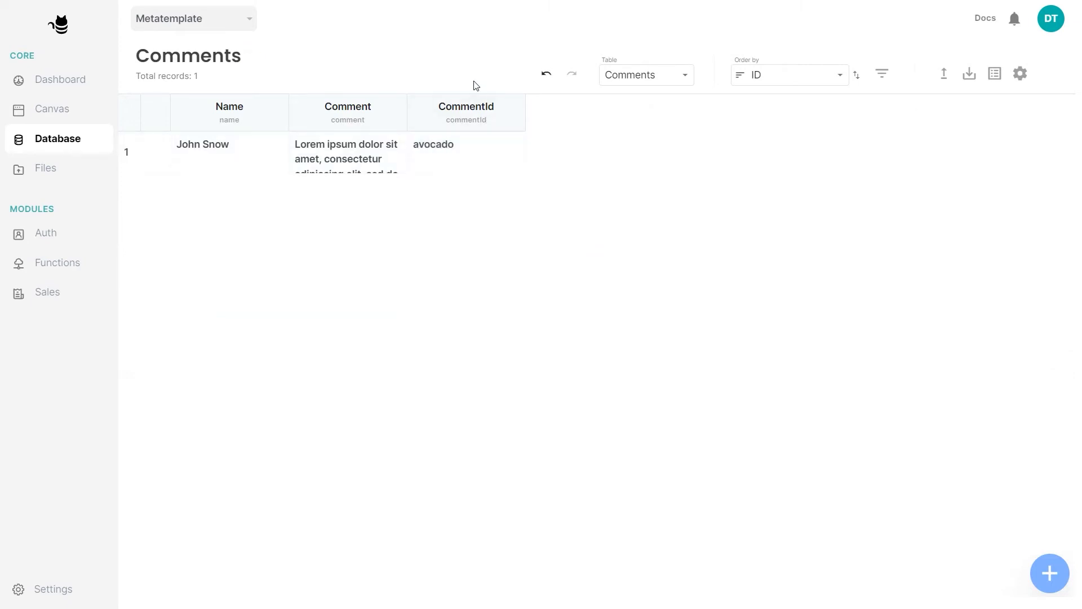
# Add a record with a commenter's name, Lorem ipsum comment and CommentId passionfruit
pyautogui.click(1049, 573)
pyautogui.write('Rachel Green')
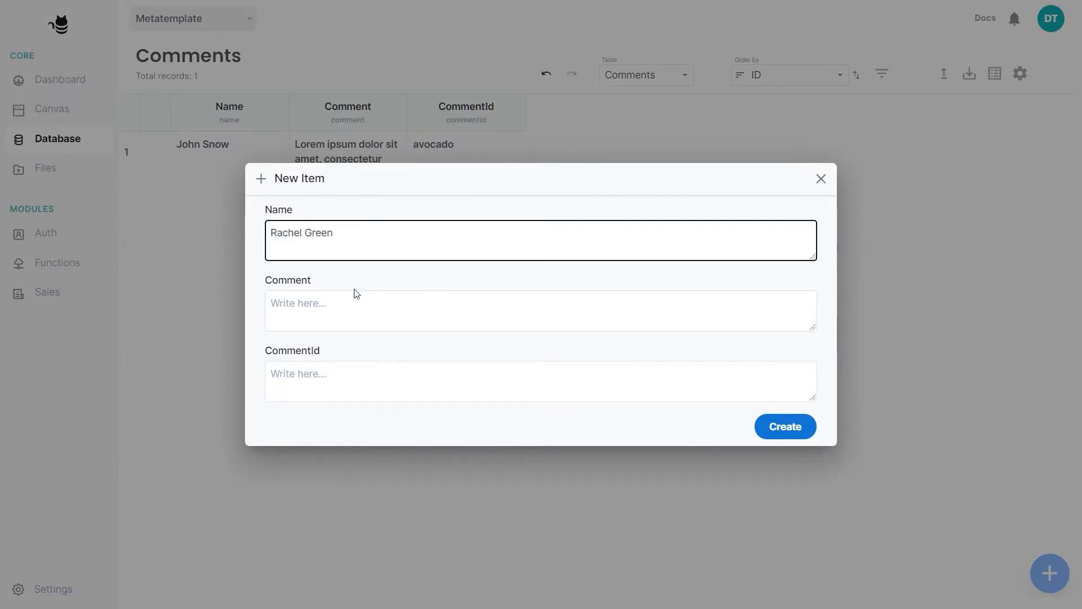
pyautogui.click(356, 308)
pyautogui.write('Lorem ipsum dolor sit amet, consectetur adipiscing elit, sed do eiusmod tempor incididunt ut labore et dolore magna aliqua. Ut enim ad minim veniam, quis nostrud exercitation ullamco laboris nisi ut aliquip ex ea commodo consequat.')
pyautogui.click(350, 372)
pyautogui.write('passi')
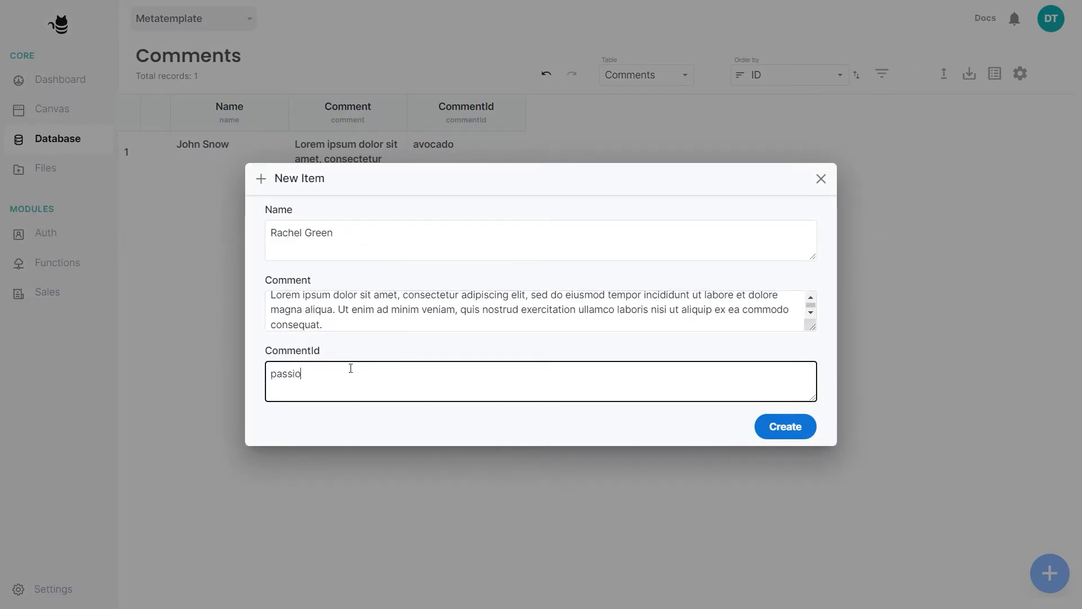
pyautogui.click(789, 428)
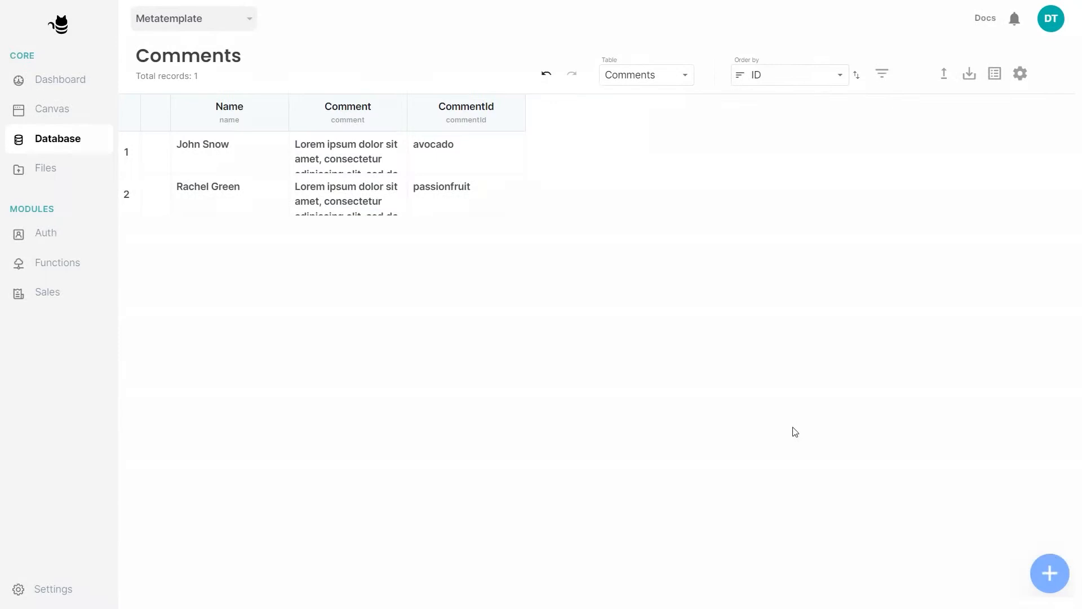
# Add another record with a commenter's name, Lorem ipsum comment and CommentId fig
pyautogui.click(1049, 573)
pyautogui.click(465, 250)
pyautogui.write('Lauren Gray')
pyautogui.click(440, 314)
pyautogui.write('Lorem ipsum dolor sit amet, consectetur adipiscing elit, sed do eiusmod tempor incididunt ut labore et dolore magna aliqua. Ut enim ad minim veniam, quis nostrud exercitation ullamco laboris nisi ut aliquip ex ea commodo consequat.')
pyautogui.click(364, 385)
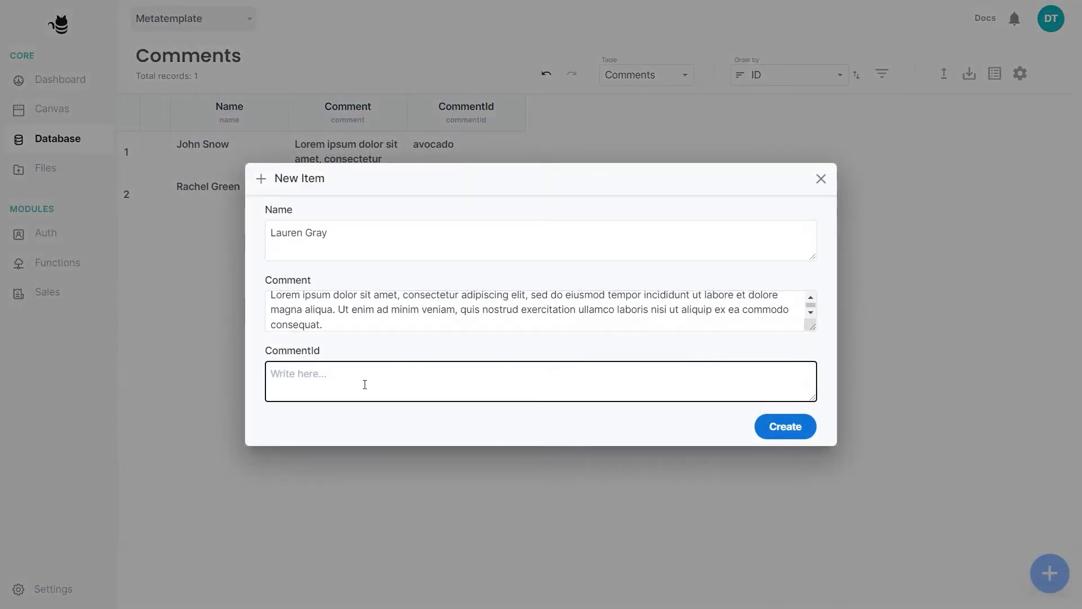
pyautogui.write('fig')
pyautogui.click(785, 428)
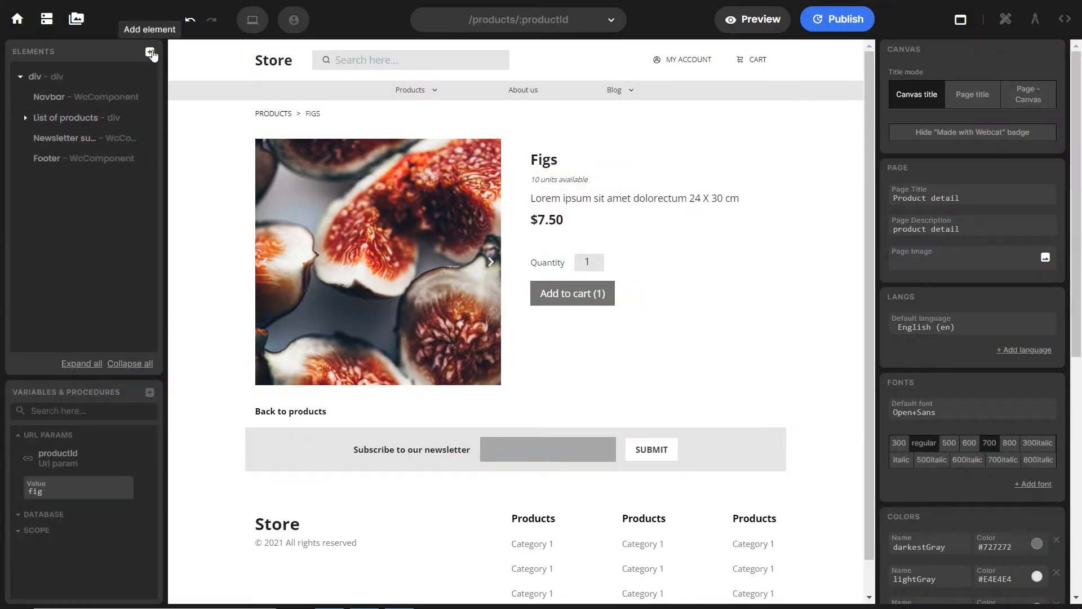
# Open the add-element list on the /products/:productId page
pyautogui.click(148, 51)
# Add two divs named Comment fields and Comment section, placed above the Newsletter
pyautogui.click(195, 96)
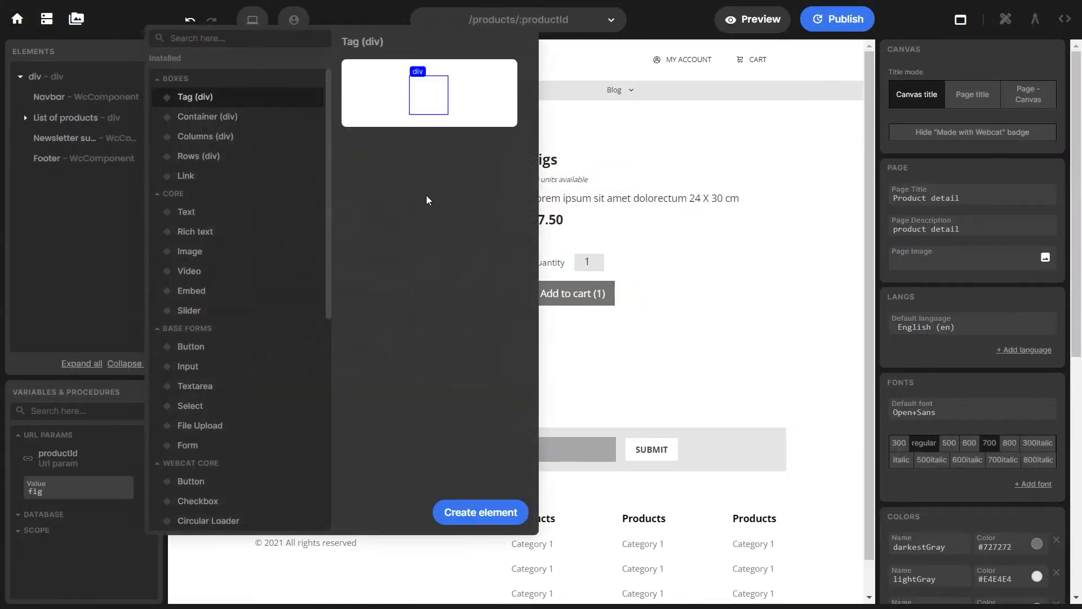
pyautogui.click(459, 512)
pyautogui.doubleClick(81, 179)
pyautogui.write('Comment')
pyautogui.doubleClick(64, 199)
pyautogui.write('Comment section')
pyautogui.moveTo(84, 181); pyautogui.dragTo(86, 144)
pyautogui.moveTo(77, 200); pyautogui.dragTo(70, 150)
# Put a Container inside both Comment fields and Comment section
pyautogui.click(96, 138)
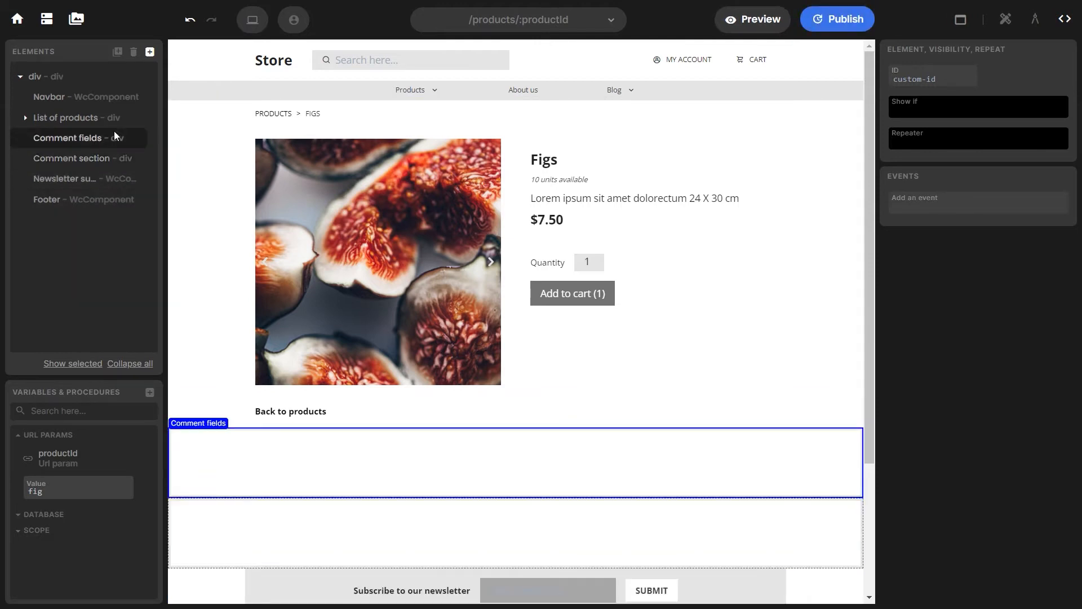
pyautogui.click(150, 52)
pyautogui.click(204, 116)
pyautogui.click(475, 501)
pyautogui.click(71, 158)
pyautogui.click(117, 52)
pyautogui.click(480, 512)
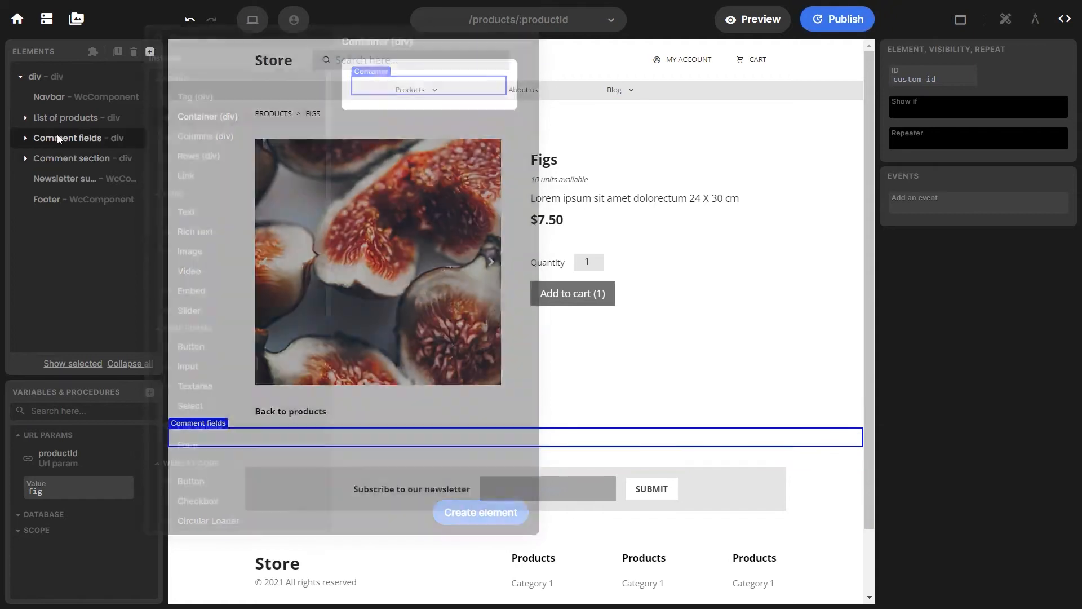
# Add a div named Form inside the container
pyautogui.click(149, 52)
pyautogui.click(210, 94)
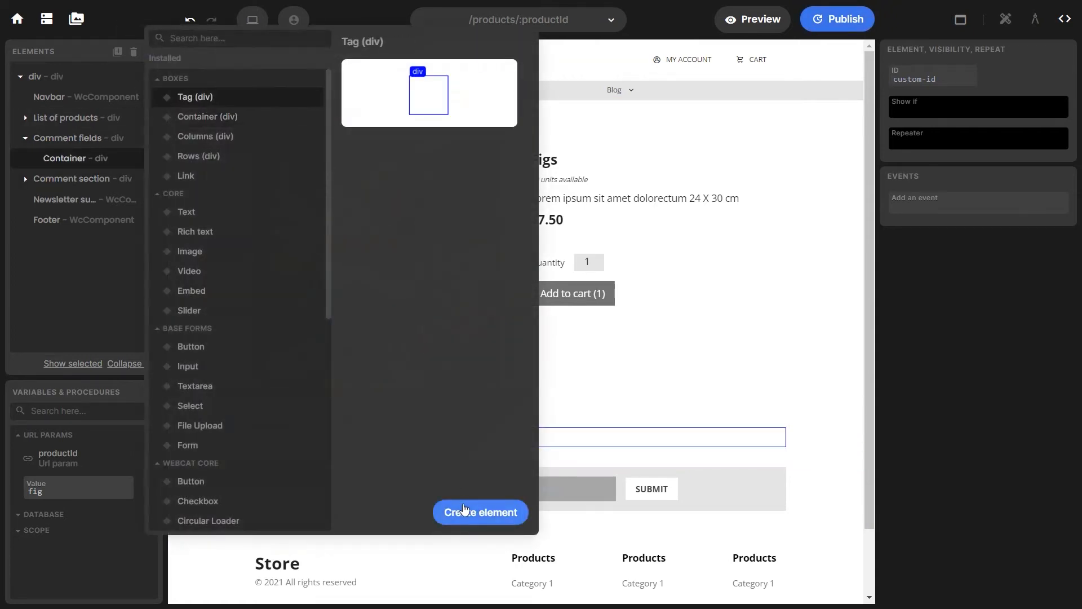
pyautogui.click(481, 512)
pyautogui.doubleClick(69, 177)
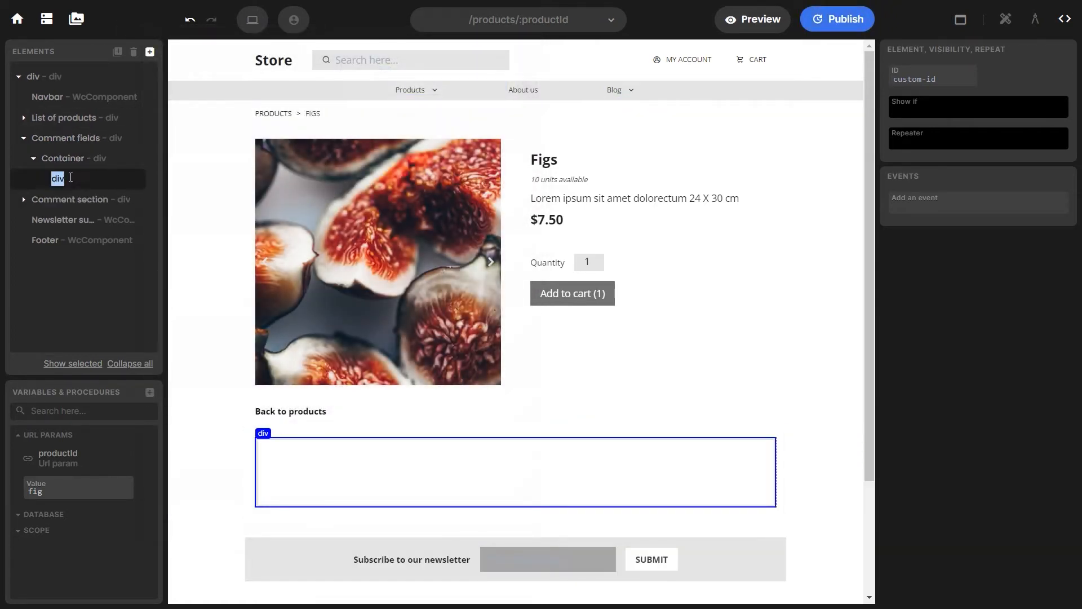
pyautogui.write('Comment')
pyautogui.doubleClick(69, 178)
pyautogui.write('Form')
pyautogui.press('Return')
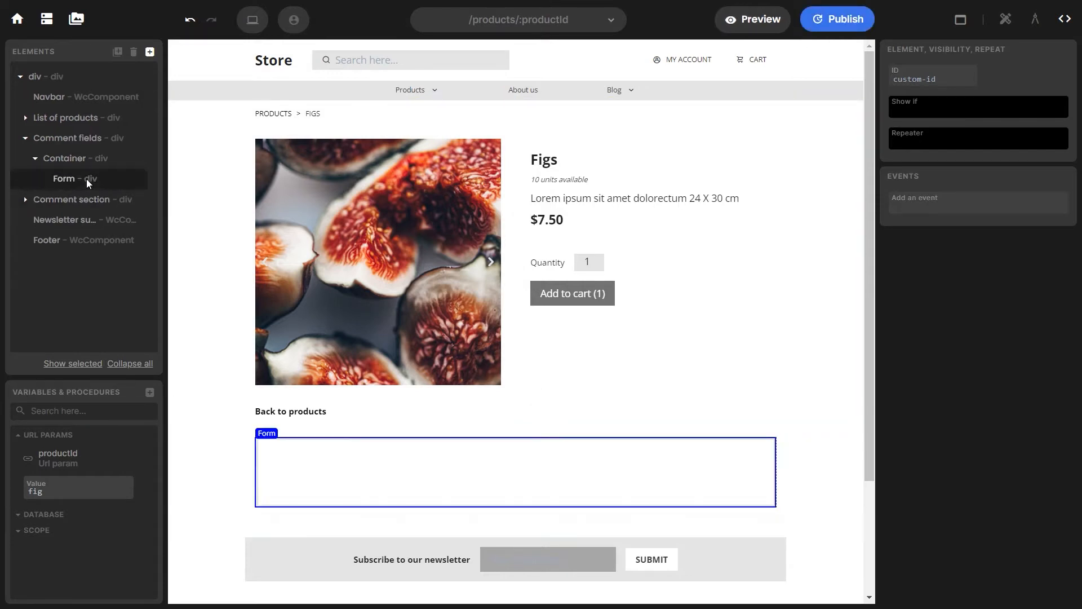
# Add a Text element and two Input Fields to the Form
pyautogui.click(150, 52)
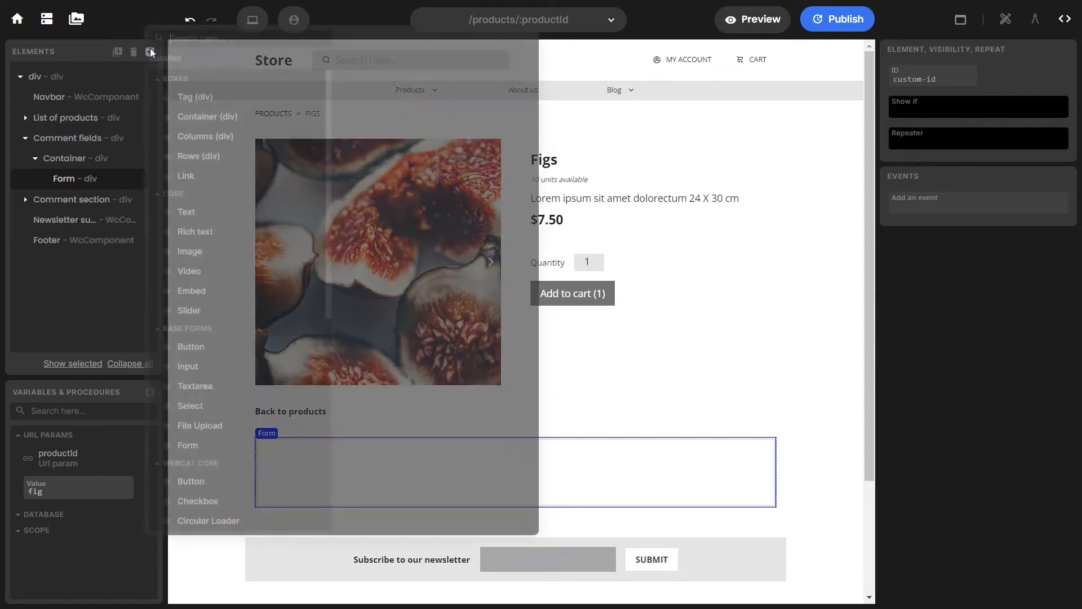
pyautogui.click(218, 216)
pyautogui.click(513, 516)
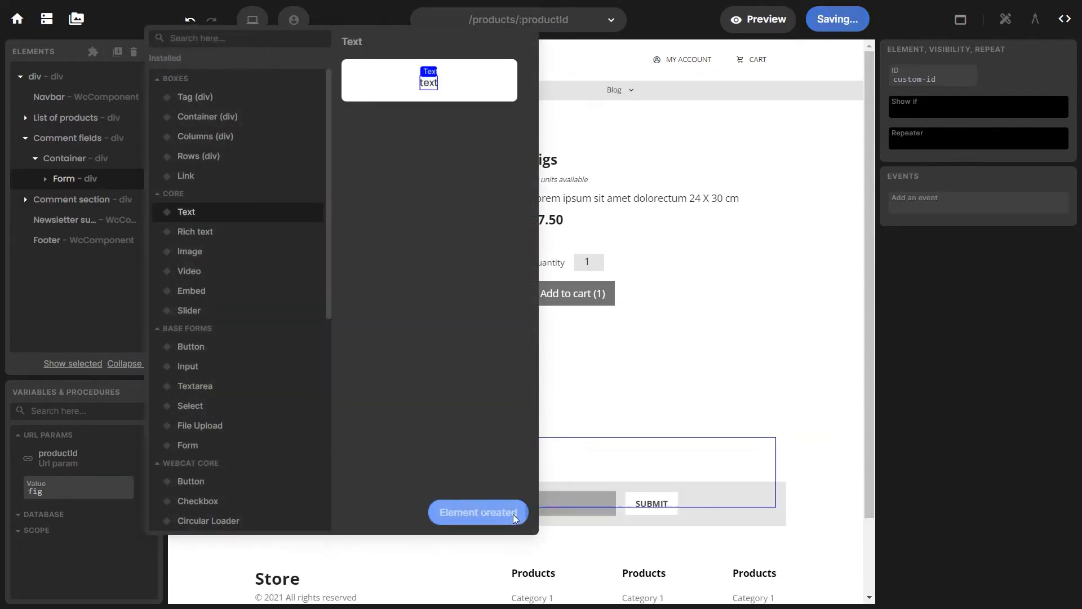
pyautogui.click(224, 39)
pyautogui.write('input')
pyautogui.click(203, 133)
pyautogui.click(477, 512)
pyautogui.click(473, 513)
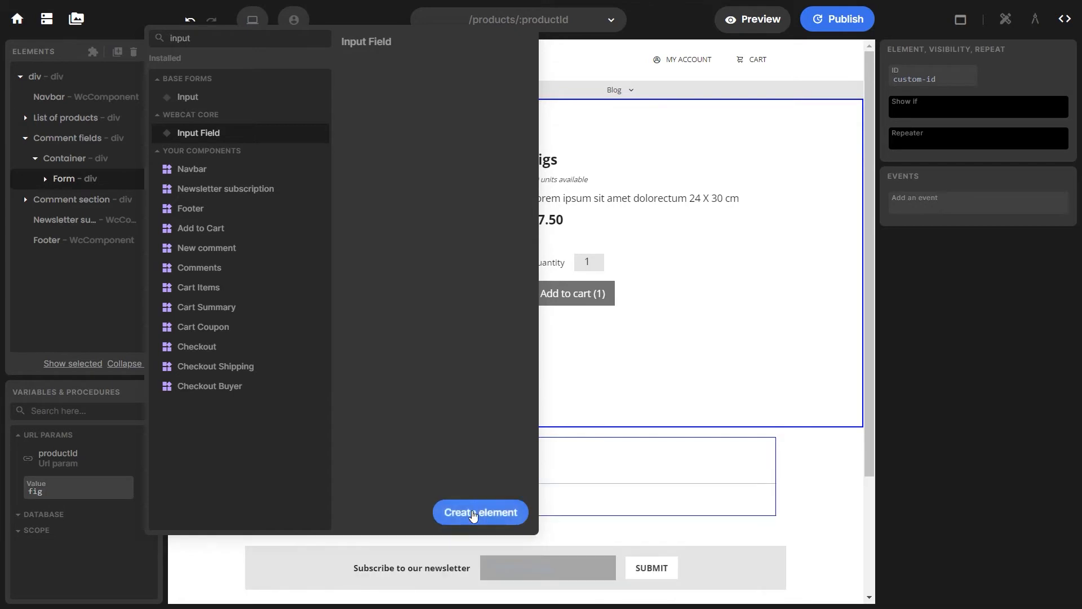
# Add a Button to the Form
pyautogui.doubleClick(257, 44)
pyautogui.press('BackSpace')
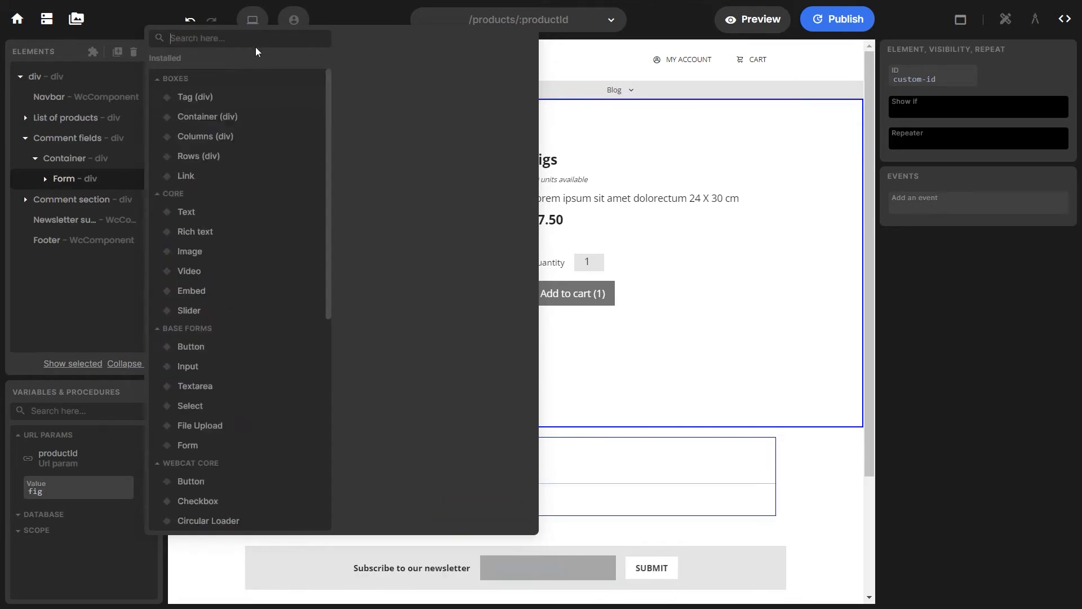
pyautogui.scroll(-1, 237, 281)
pyautogui.click(226, 410)
pyautogui.click(481, 512)
pyautogui.click(73, 180)
pyautogui.click(45, 180)
pyautogui.scroll(-1, 274, 416)
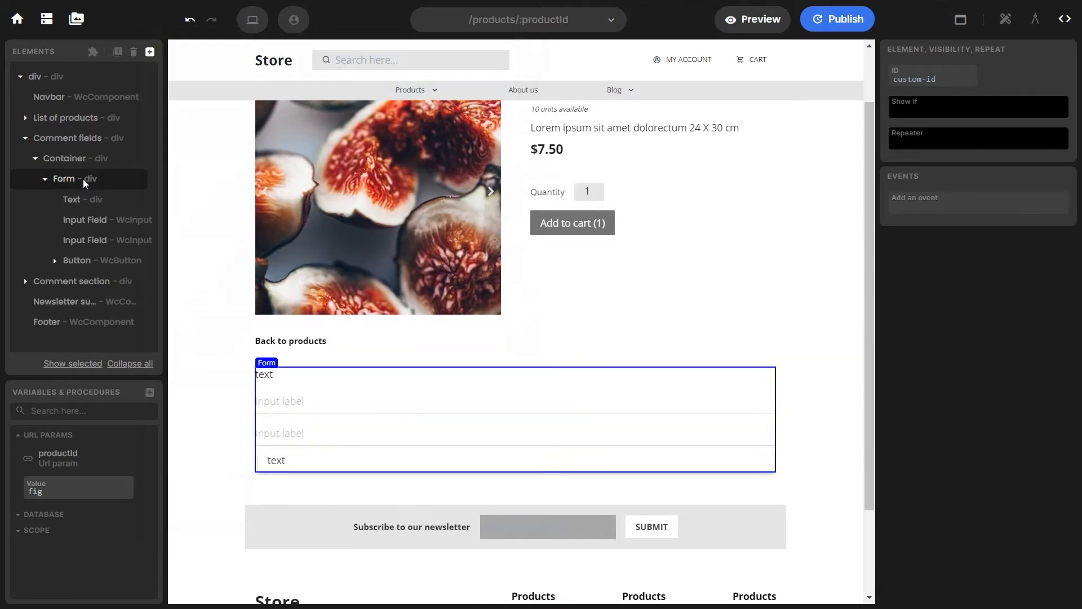
# Set the Form to a vertical flex layout with a gap of 1
pyautogui.click(1005, 20)
pyautogui.click(940, 91)
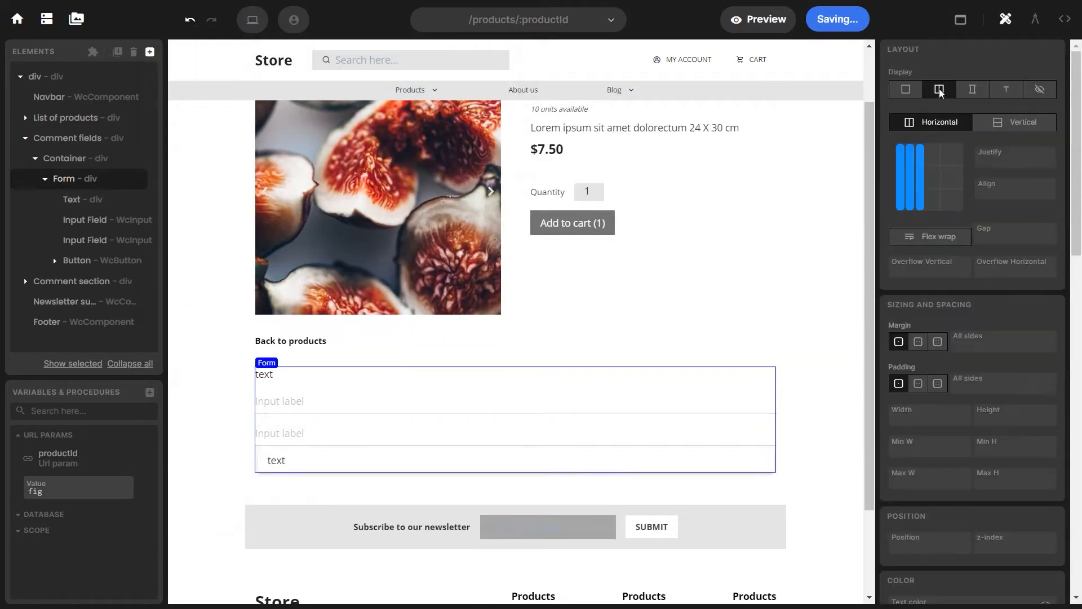
pyautogui.click(1014, 122)
pyautogui.click(997, 191)
pyautogui.click(987, 242)
pyautogui.write('1')
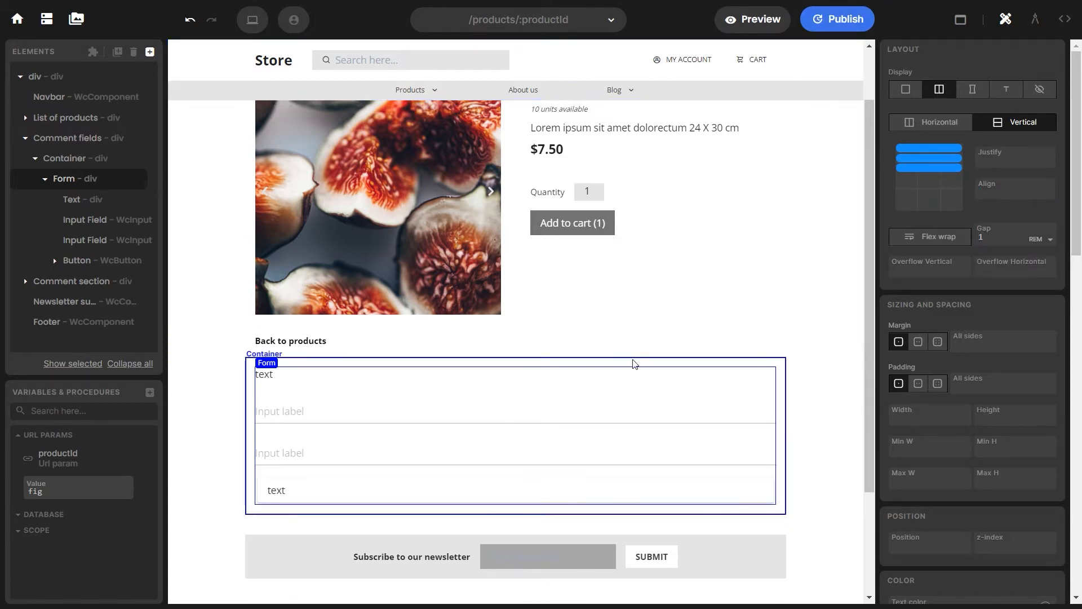
pyautogui.click(379, 376)
# Change the form's text to 'Comments' at 20px size
pyautogui.write('Com')
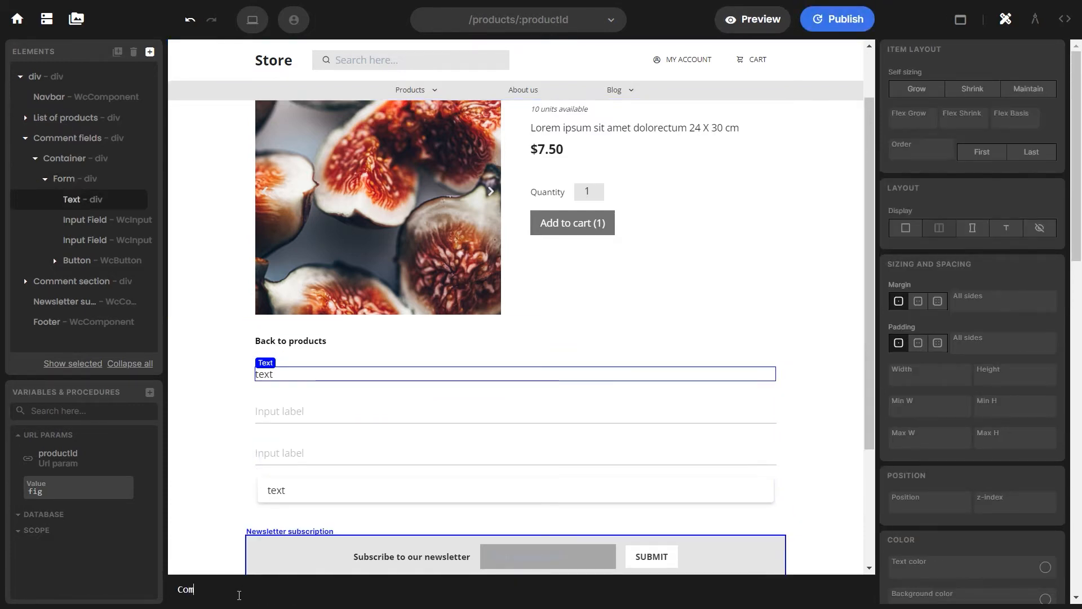
pyautogui.write('ments')
pyautogui.scroll(-5, 941, 411)
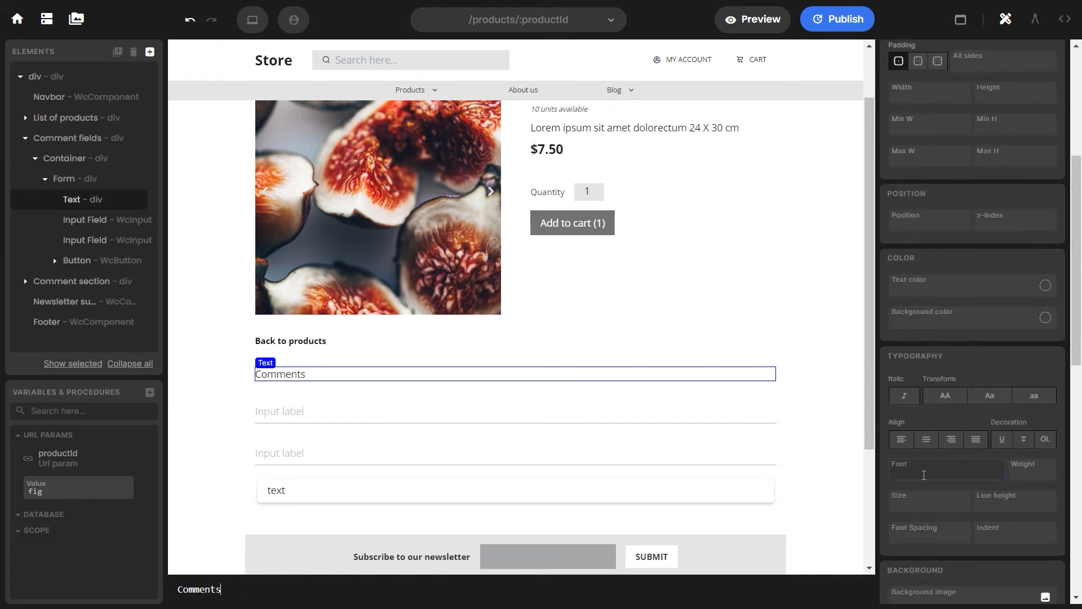
pyautogui.click(915, 502)
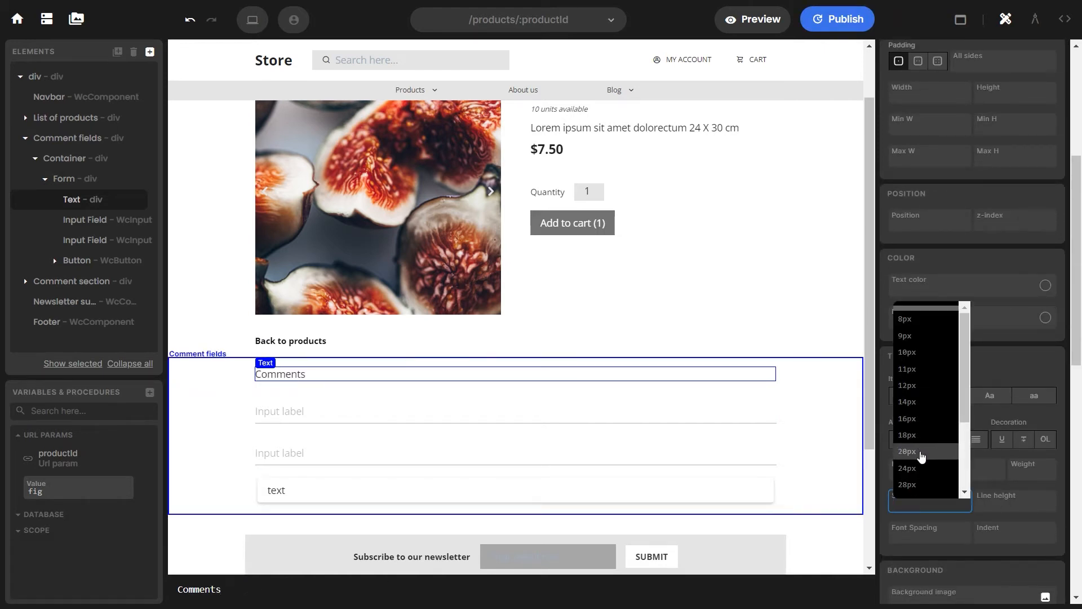
pyautogui.click(908, 451)
# Label the inputs 'Your name' and 'Write a comment here...'
pyautogui.click(295, 424)
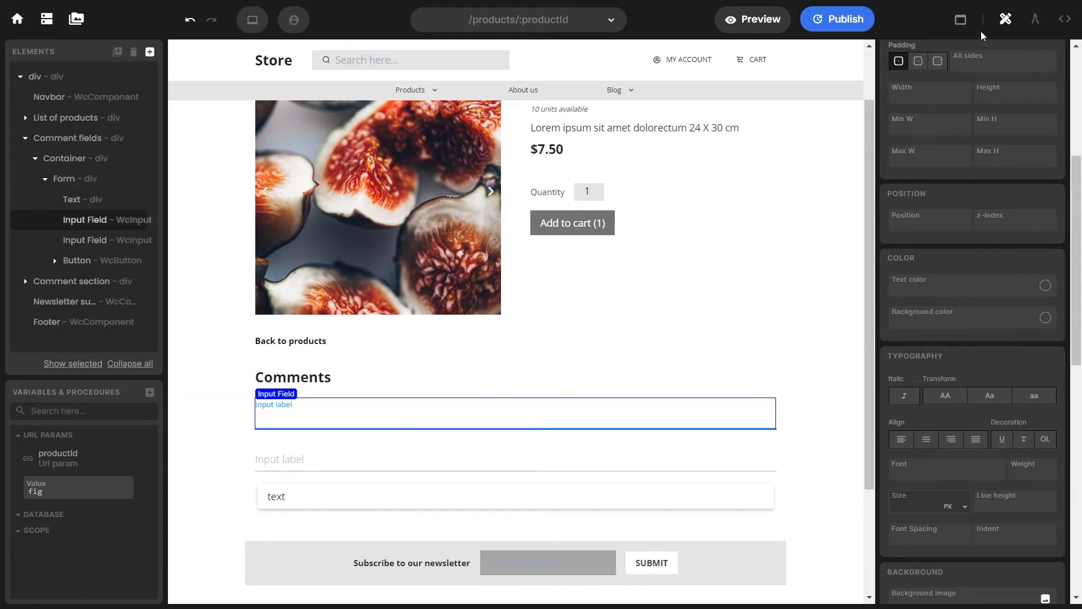
pyautogui.click(1035, 19)
pyautogui.click(929, 78)
pyautogui.write('Your name')
pyautogui.click(306, 461)
pyautogui.click(957, 82)
pyautogui.write('Write a comment here...')
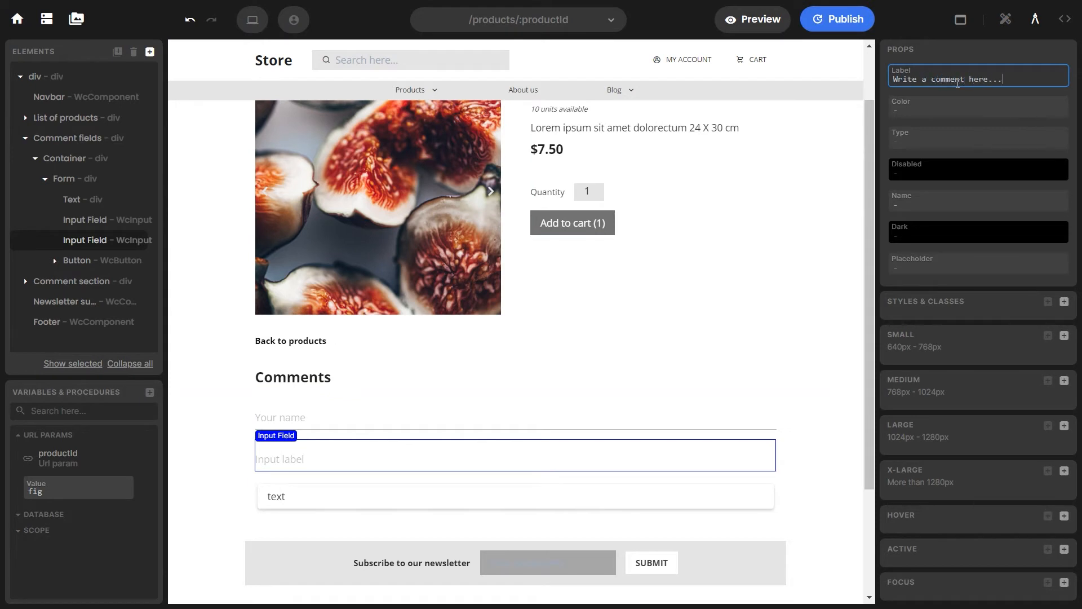
# Make the button read SUBMIT with a darkestGray background
pyautogui.click(276, 495)
pyautogui.doubleClick(278, 495)
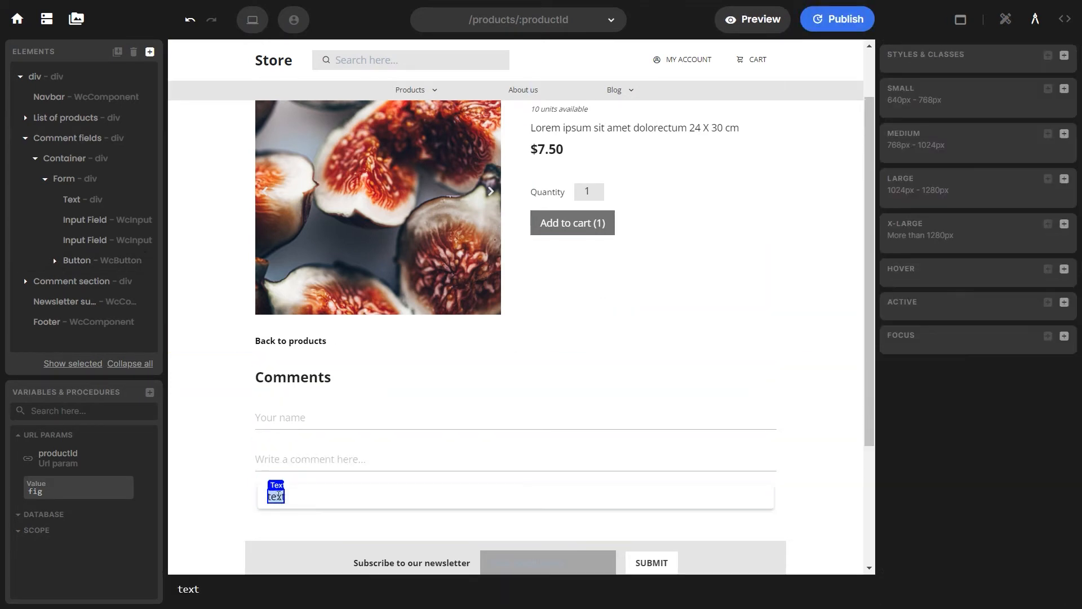
pyautogui.write('SBMUT')
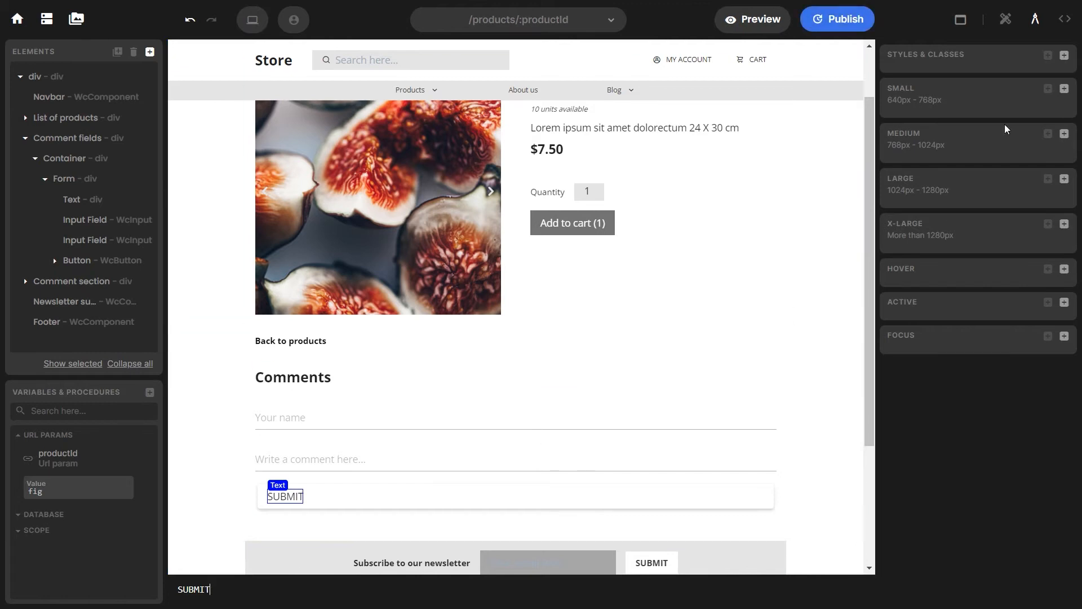
pyautogui.click(944, 251)
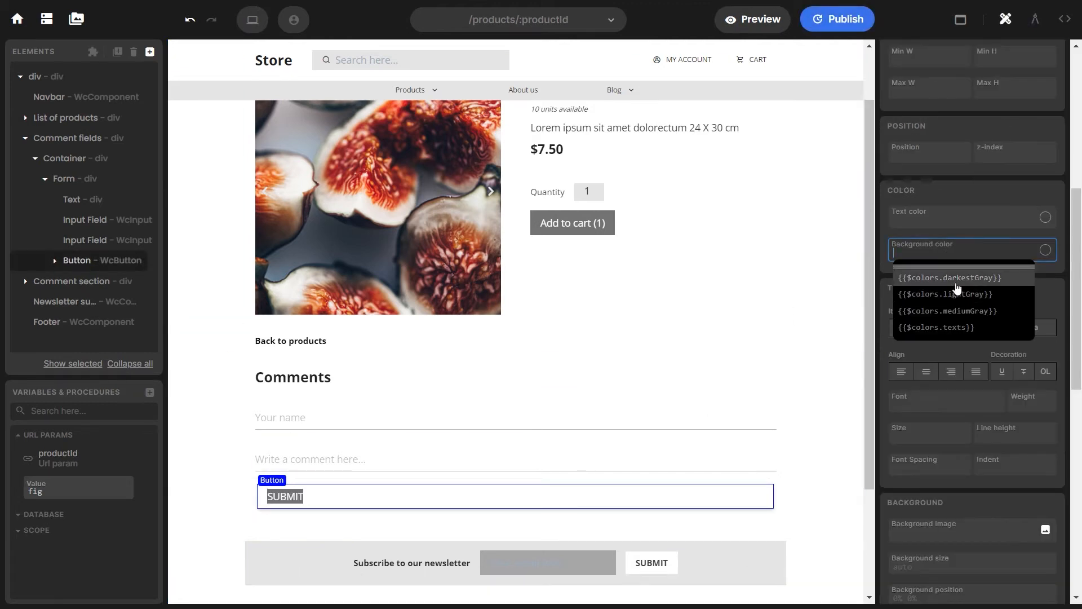
pyautogui.click(954, 283)
pyautogui.click(943, 220)
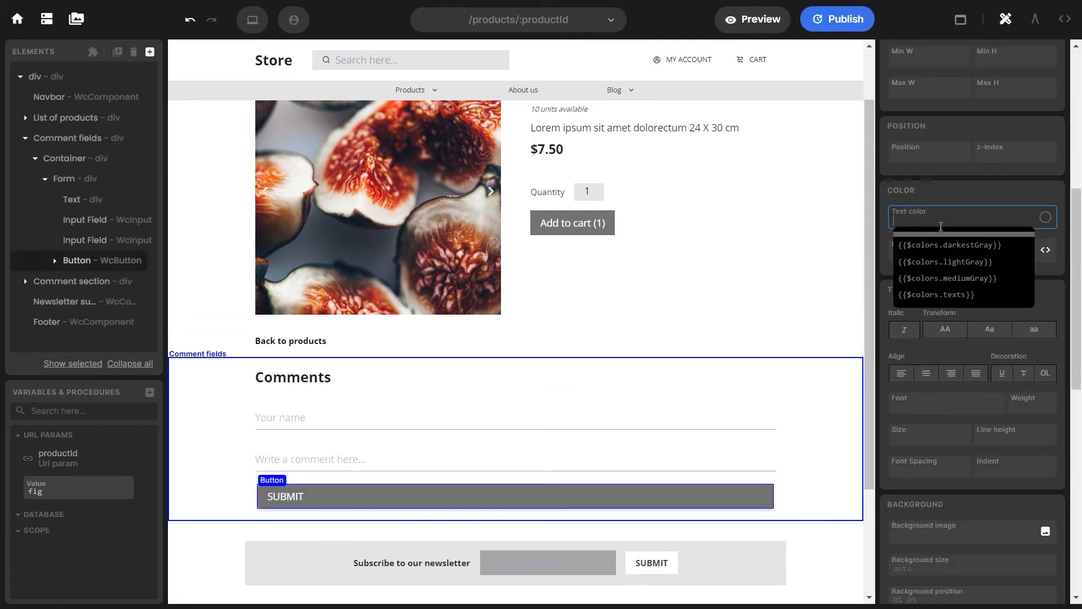
# Give the SUBMIT button a custom text colour and a vertical flex layout with centred content
pyautogui.click(1046, 217)
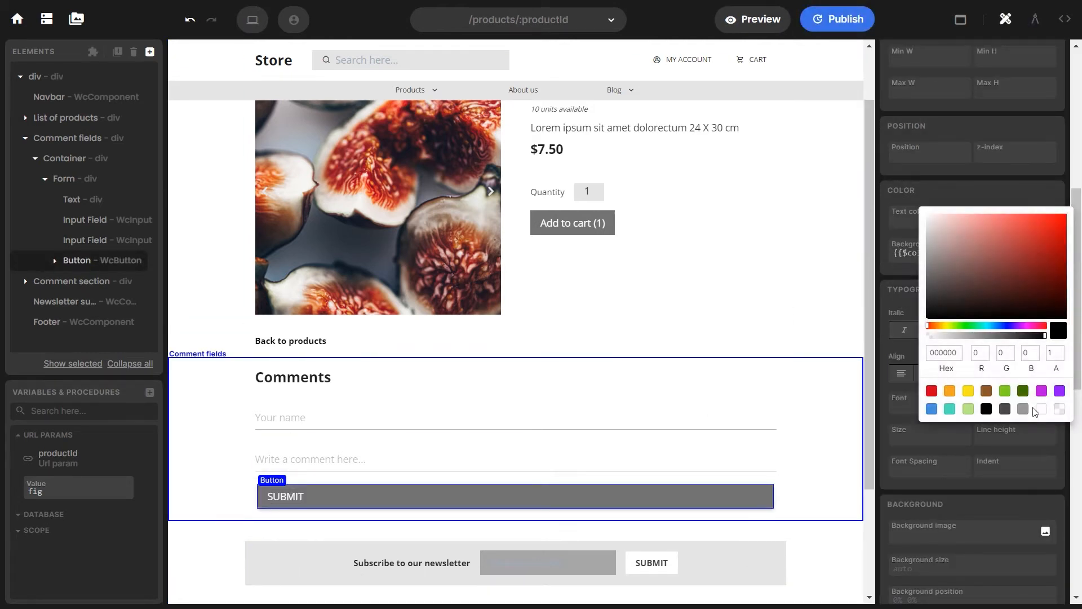
pyautogui.scroll(-1, 350, 481)
pyautogui.click(287, 426)
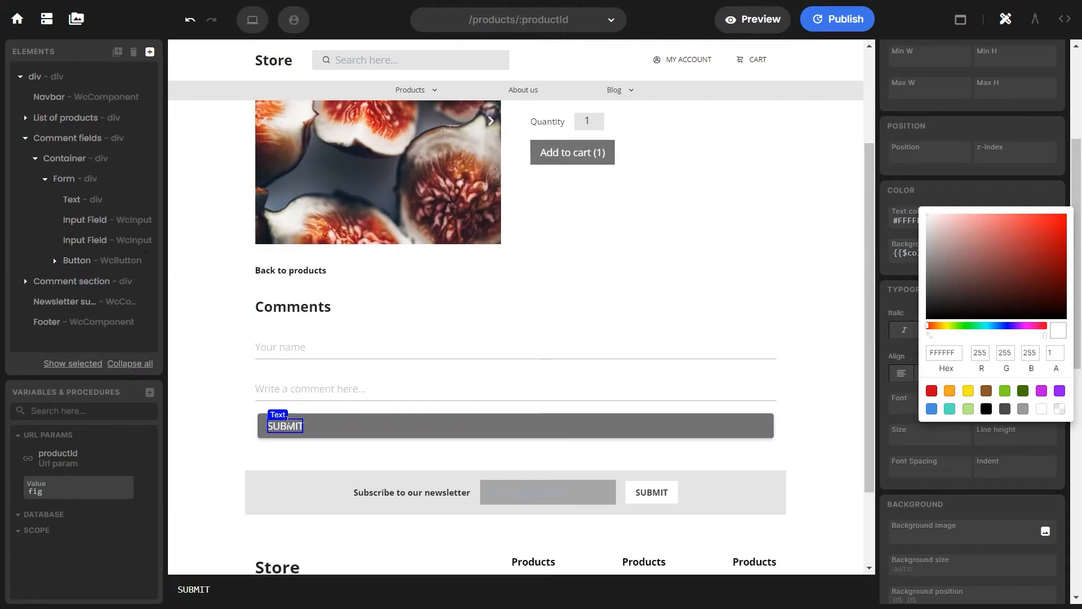
pyautogui.click(406, 427)
pyautogui.click(937, 227)
pyautogui.click(1018, 261)
pyautogui.click(1002, 331)
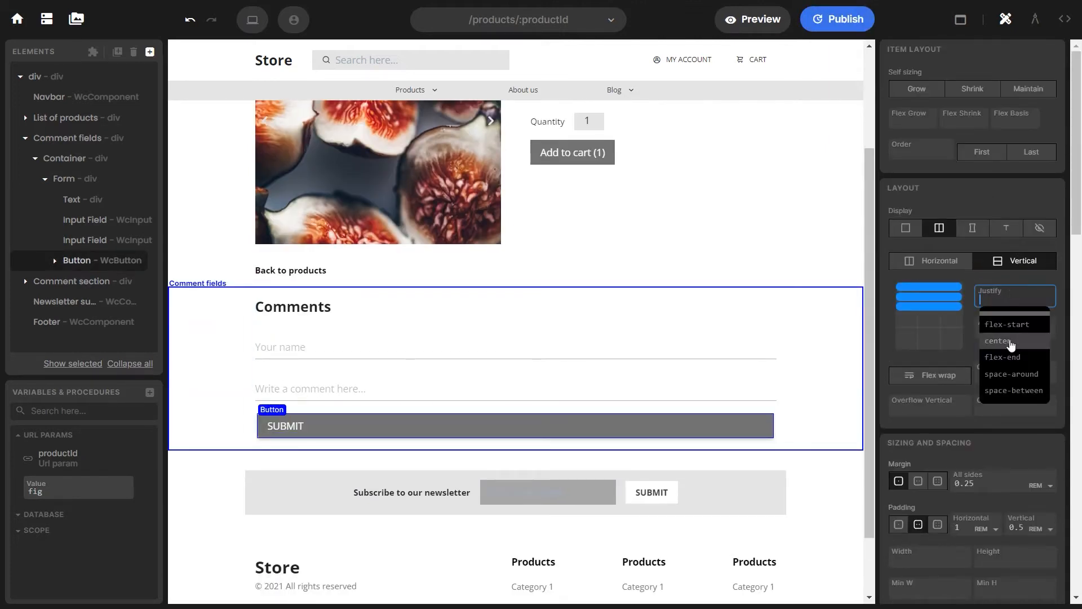
pyautogui.click(1006, 372)
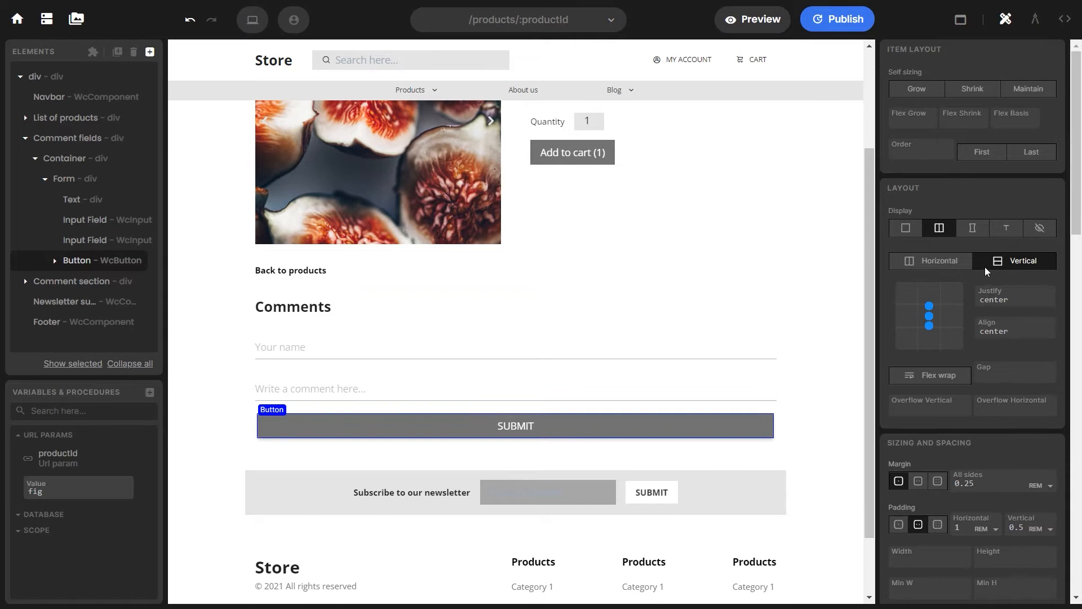
# Clear the SUBMIT button's margin, corner radius and shadow
pyautogui.scroll(-1, 950, 316)
pyautogui.doubleClick(965, 412)
pyautogui.press('BackSpace')
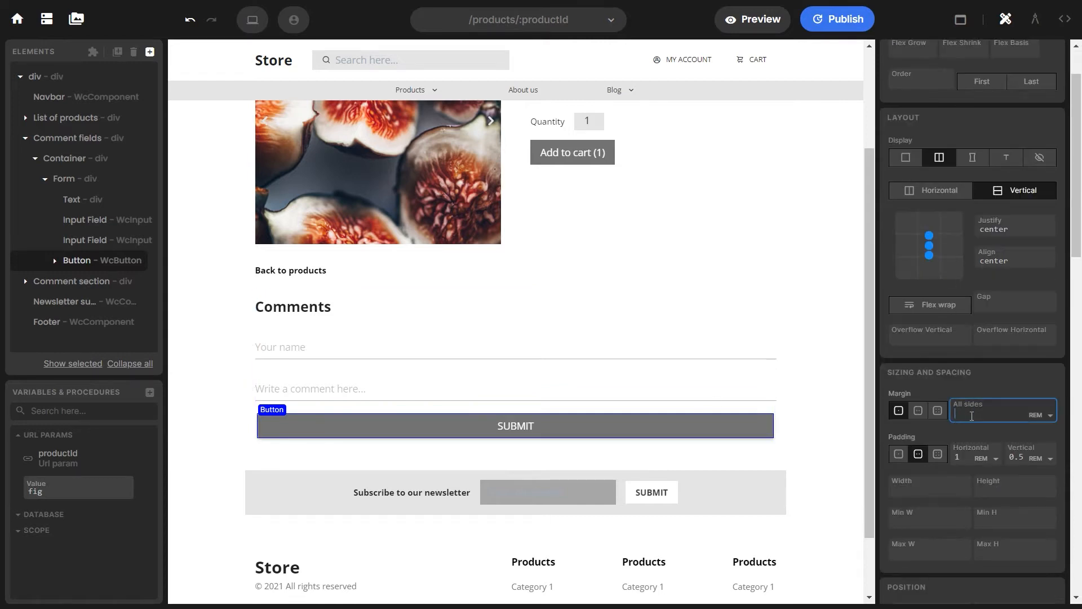
pyautogui.scroll(-4, 949, 447)
pyautogui.scroll(-8, 949, 448)
pyautogui.click(924, 320)
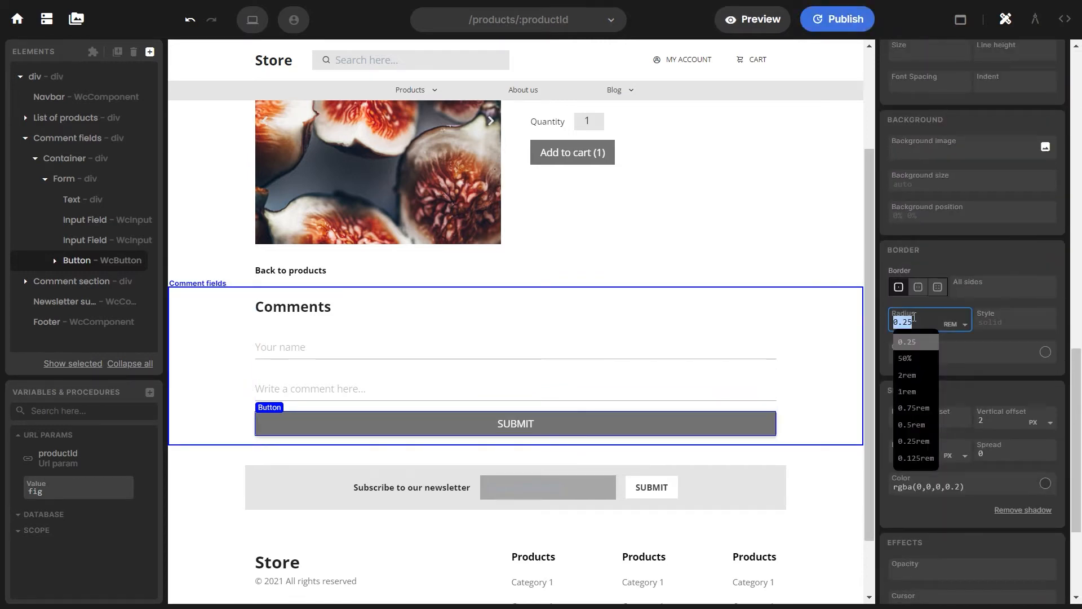
pyautogui.click(920, 491)
pyautogui.click(1048, 512)
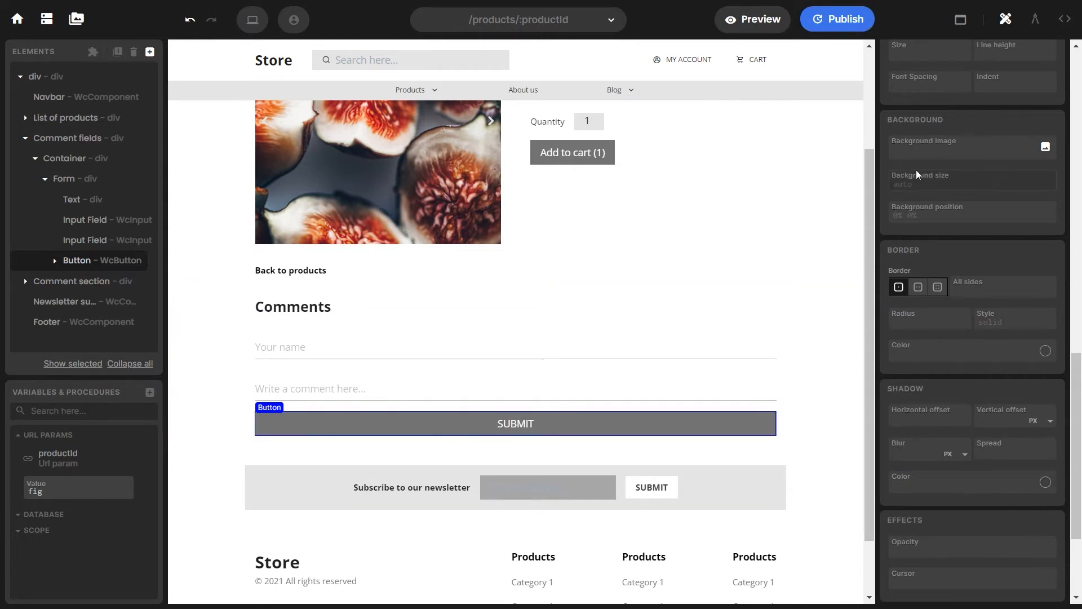
pyautogui.scroll(13, 918, 172)
pyautogui.click(907, 154)
# Set the button width to 6rem and centre its content on both axes
pyautogui.click(926, 419)
pyautogui.write('5')
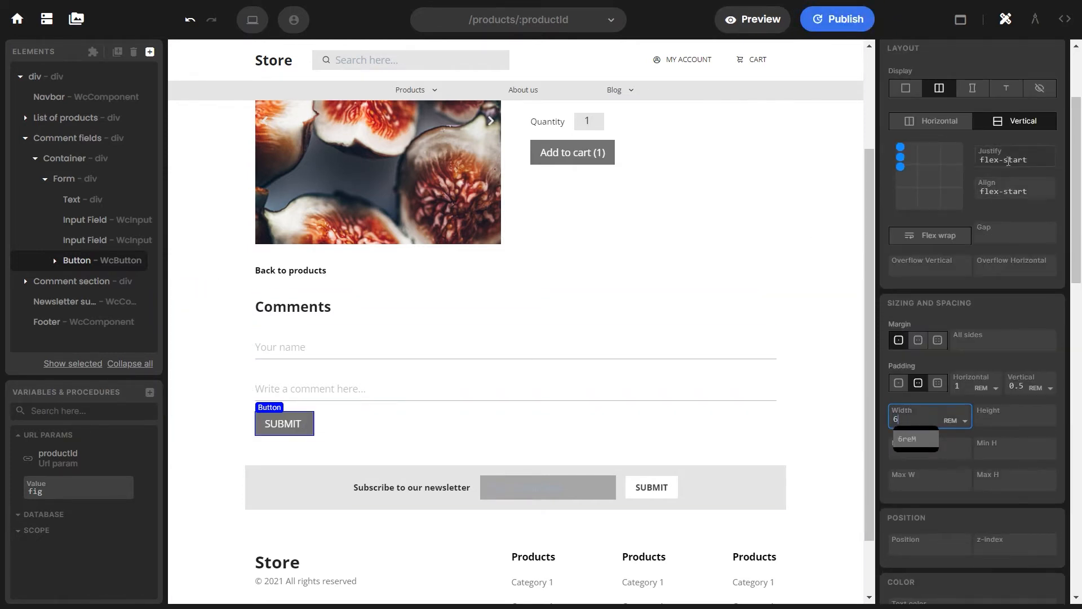
pyautogui.click(1008, 160)
pyautogui.click(999, 195)
pyautogui.click(1015, 191)
pyautogui.click(998, 228)
# Style the SUBMIT label in Open Sans, 12px, weight 500
pyautogui.click(284, 424)
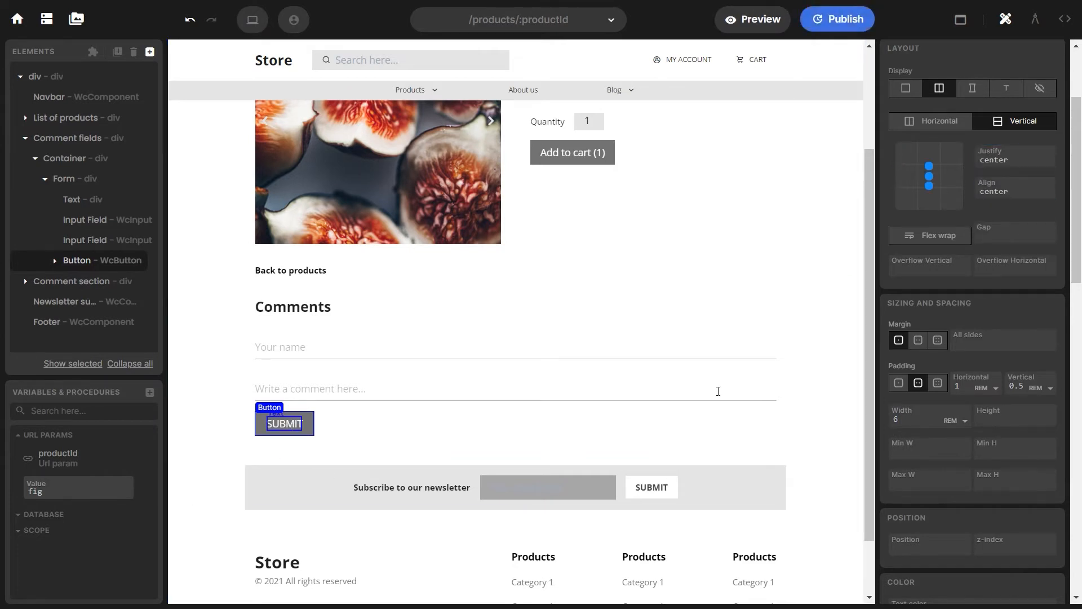
pyautogui.scroll(-4, 975, 372)
pyautogui.click(924, 405)
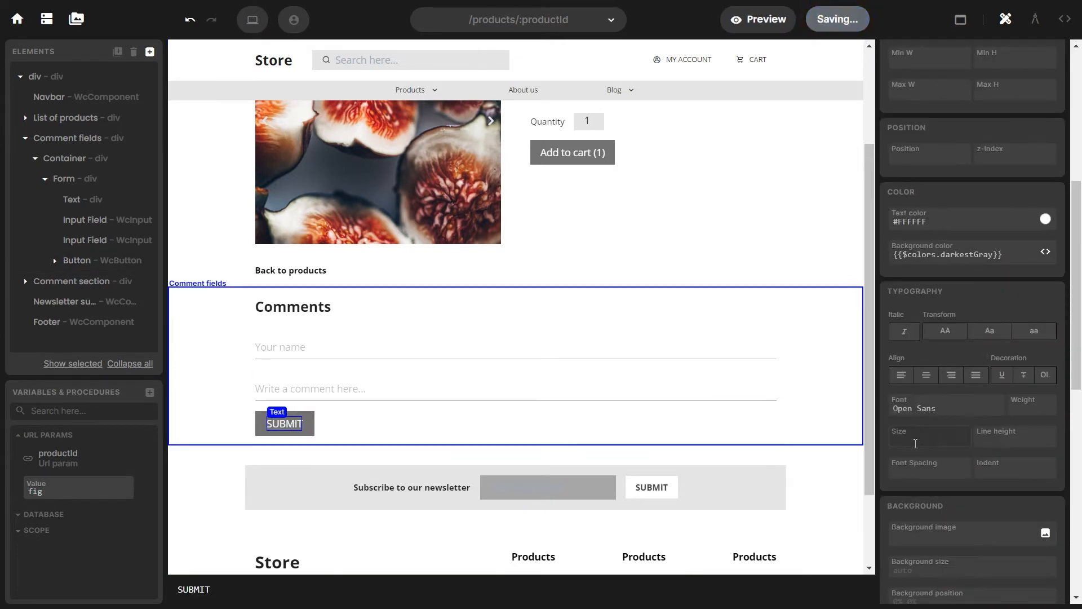
pyautogui.click(920, 345)
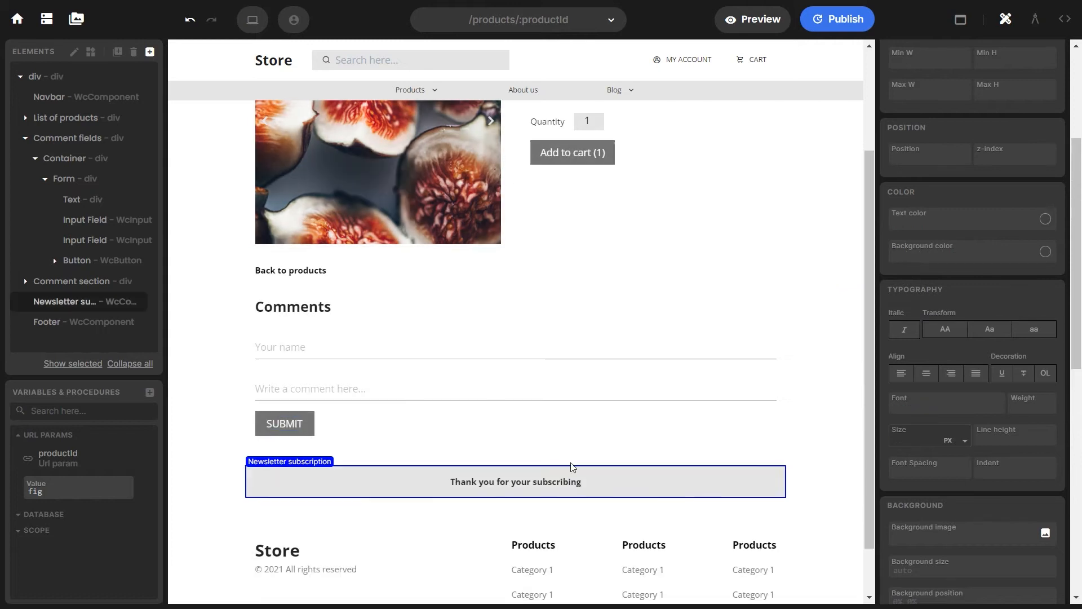
pyautogui.click(909, 445)
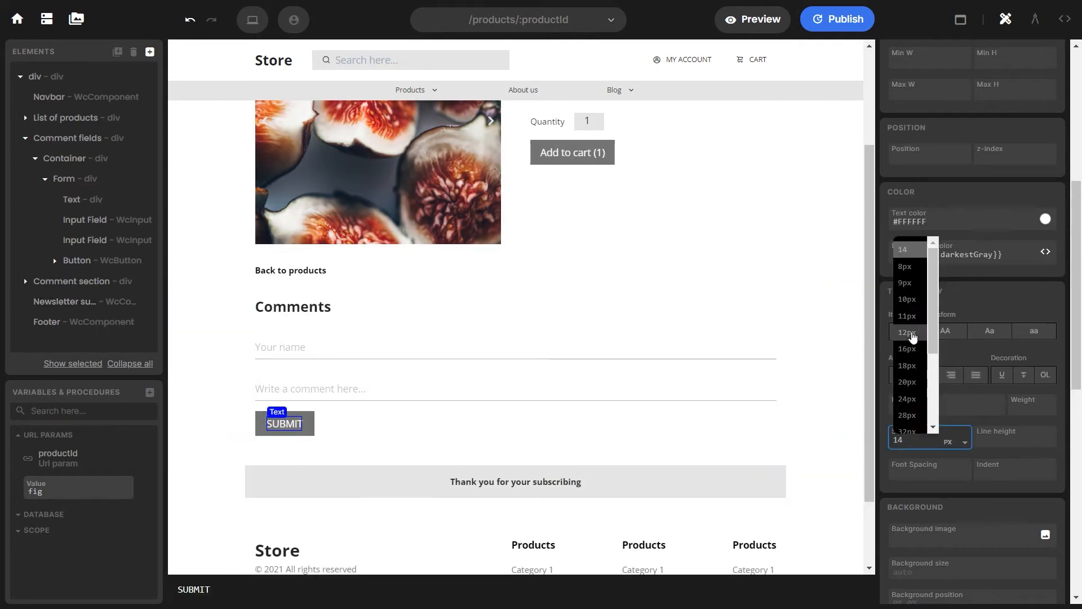
pyautogui.click(907, 336)
pyautogui.click(1047, 410)
pyautogui.click(1023, 515)
pyautogui.click(1029, 405)
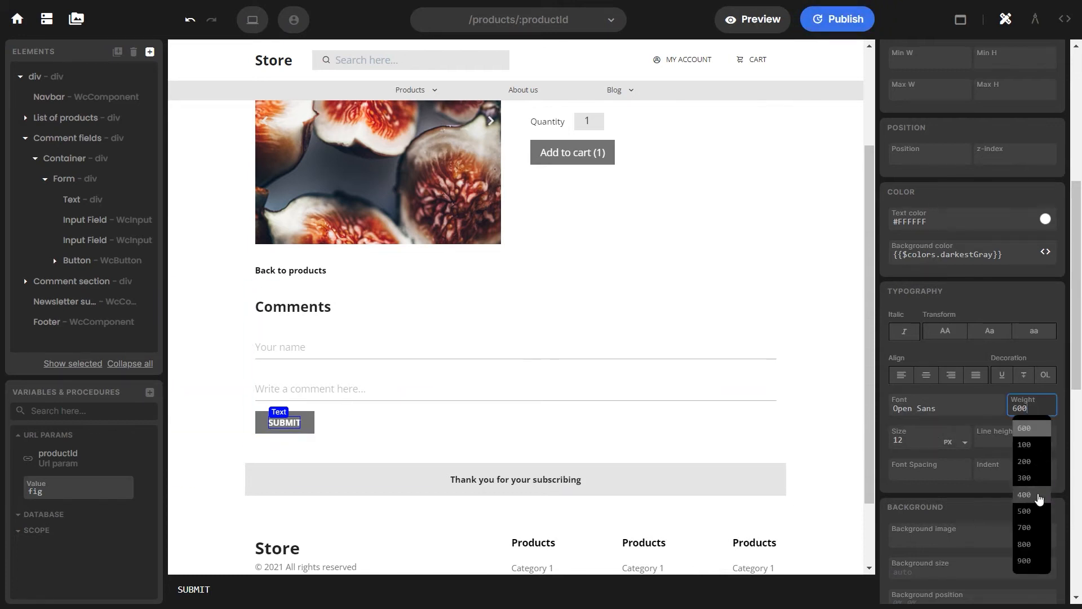
pyautogui.click(1031, 511)
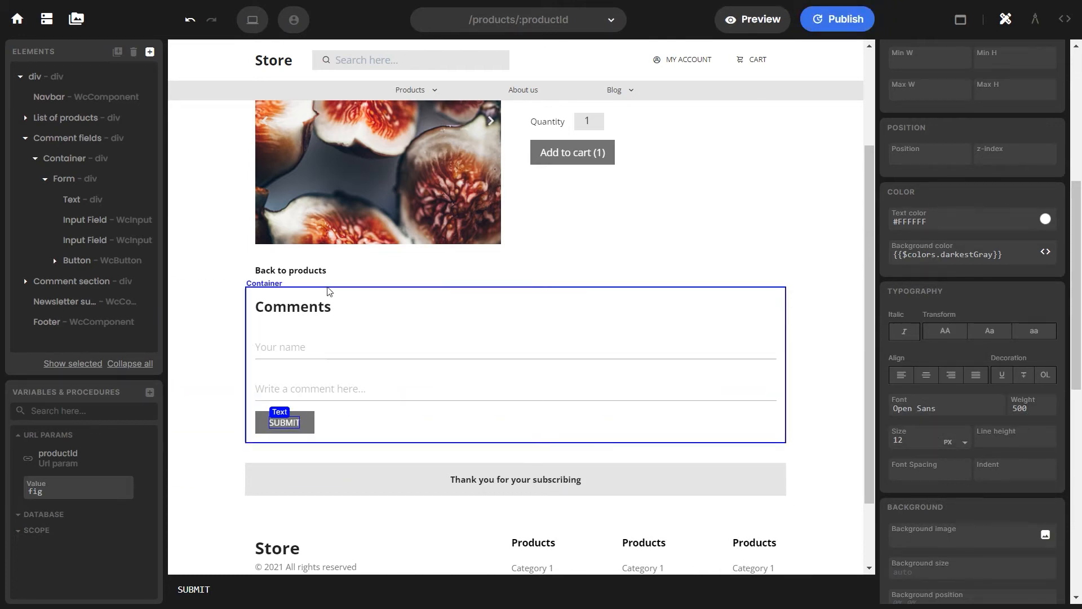
pyautogui.click(707, 284)
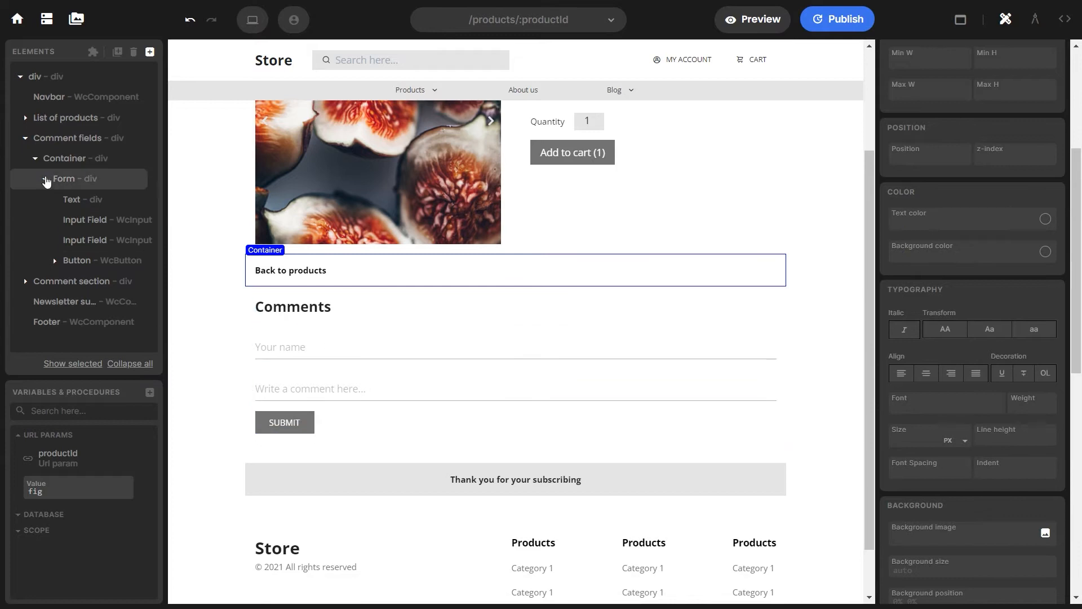
pyautogui.click(46, 180)
# Add a div inside the Comment section's Container
pyautogui.click(25, 138)
pyautogui.click(25, 158)
pyautogui.click(94, 181)
pyautogui.click(150, 52)
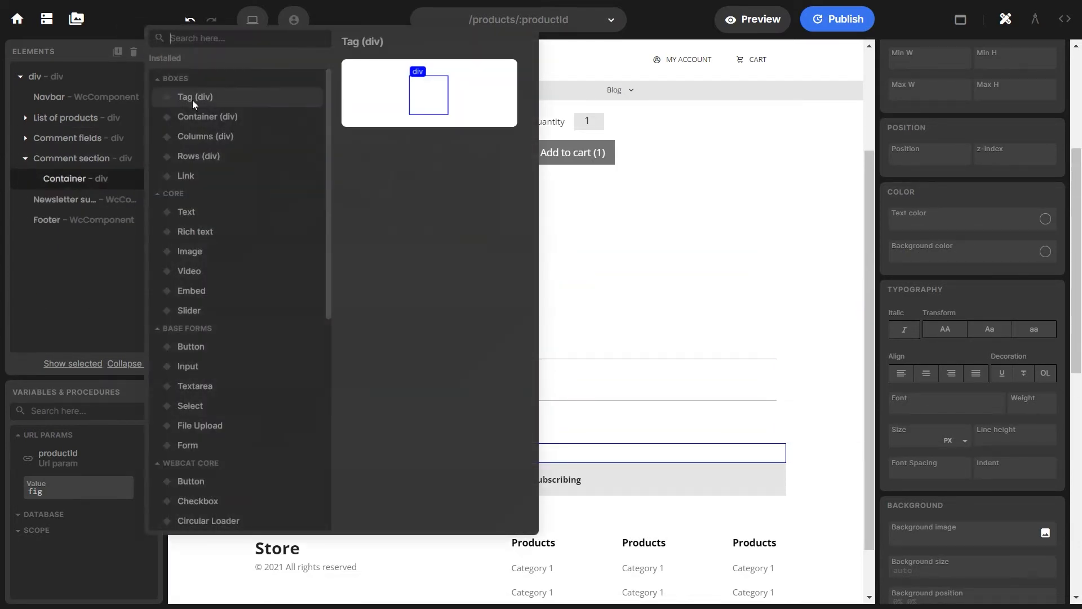
pyautogui.click(192, 97)
pyautogui.click(476, 512)
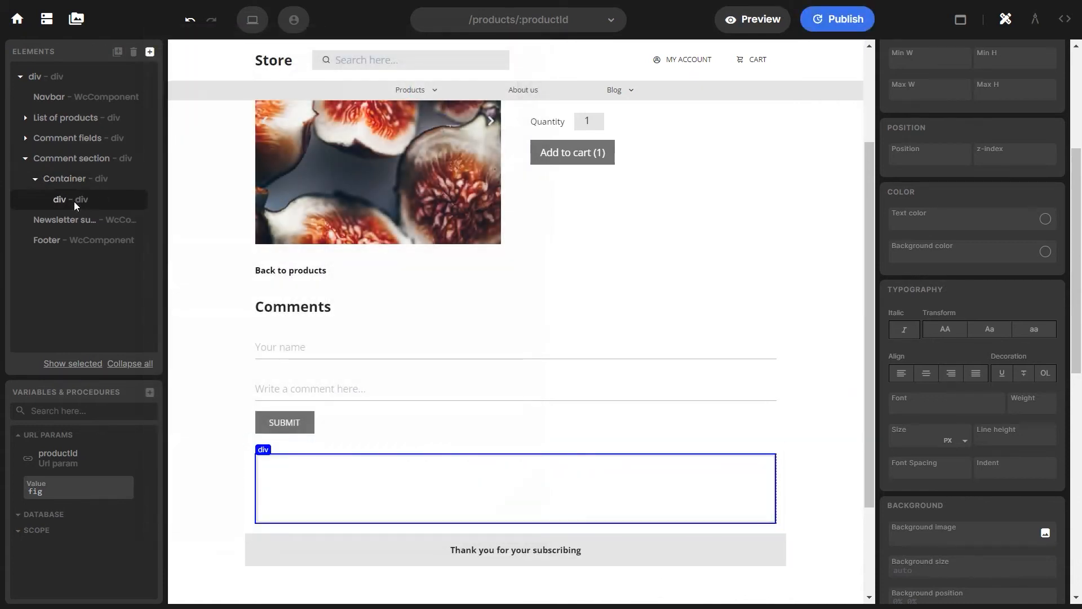
# Put three Text elements in the div and rename it Comment
pyautogui.click(150, 52)
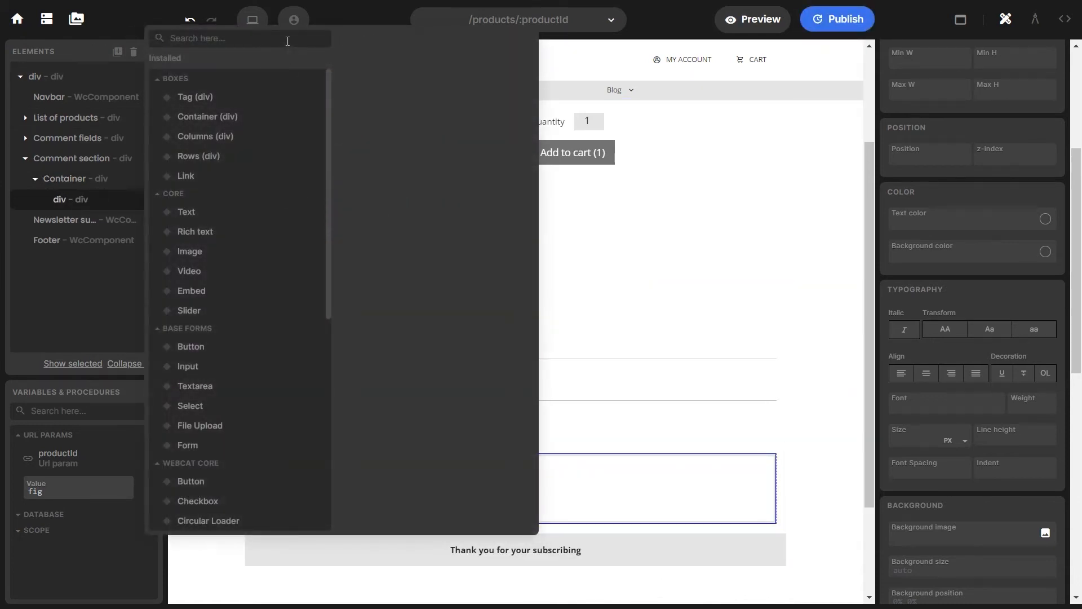
pyautogui.write('tE')
pyautogui.click(186, 97)
pyautogui.click(471, 513)
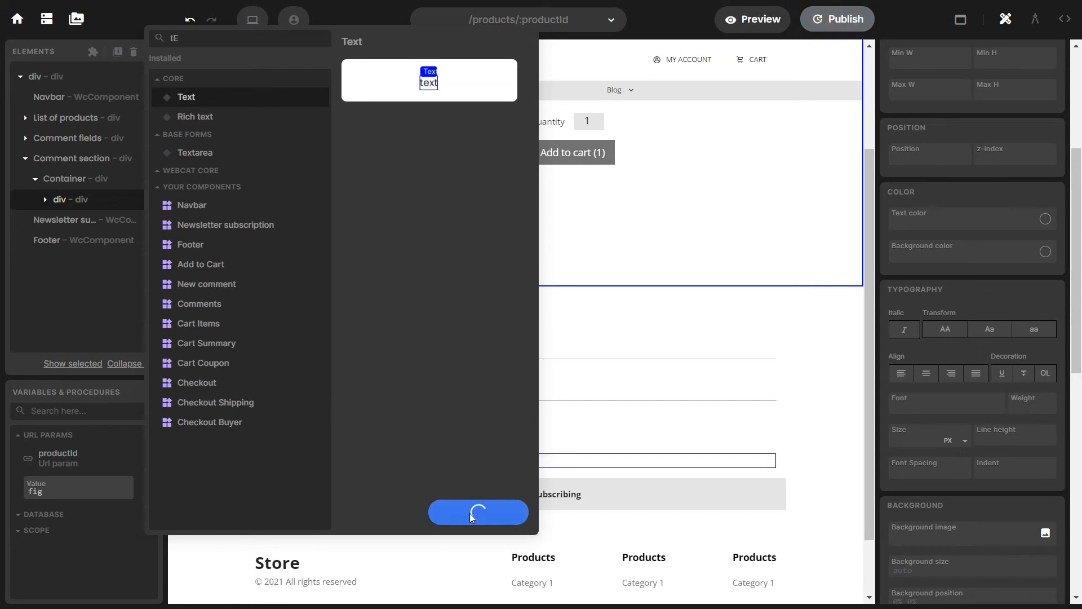
pyautogui.click(469, 513)
pyautogui.click(470, 514)
pyautogui.click(43, 201)
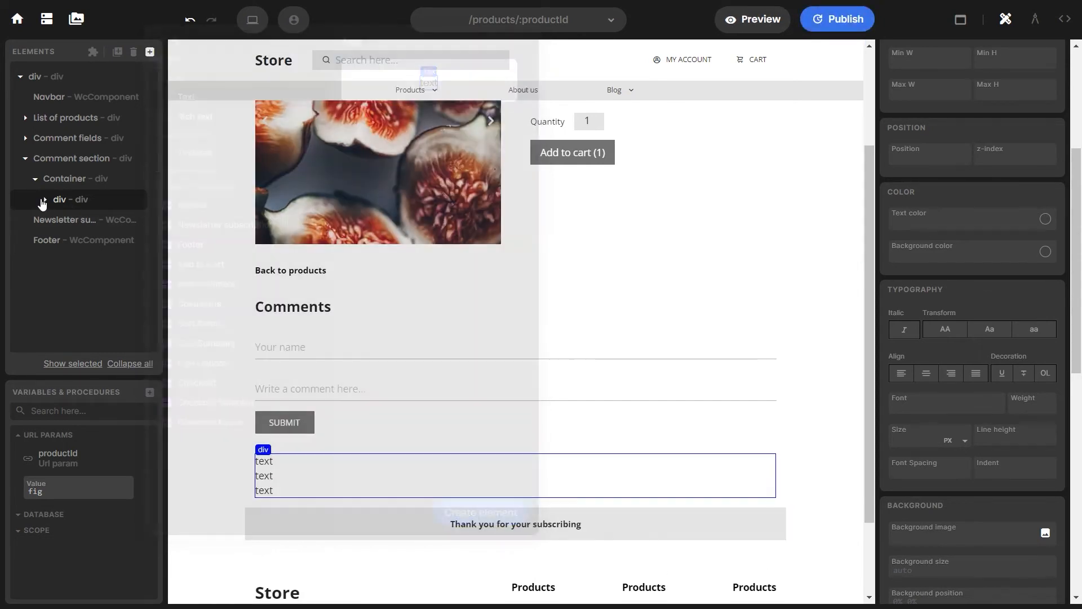
pyautogui.doubleClick(59, 199)
pyautogui.write('Co')
pyautogui.click(69, 220)
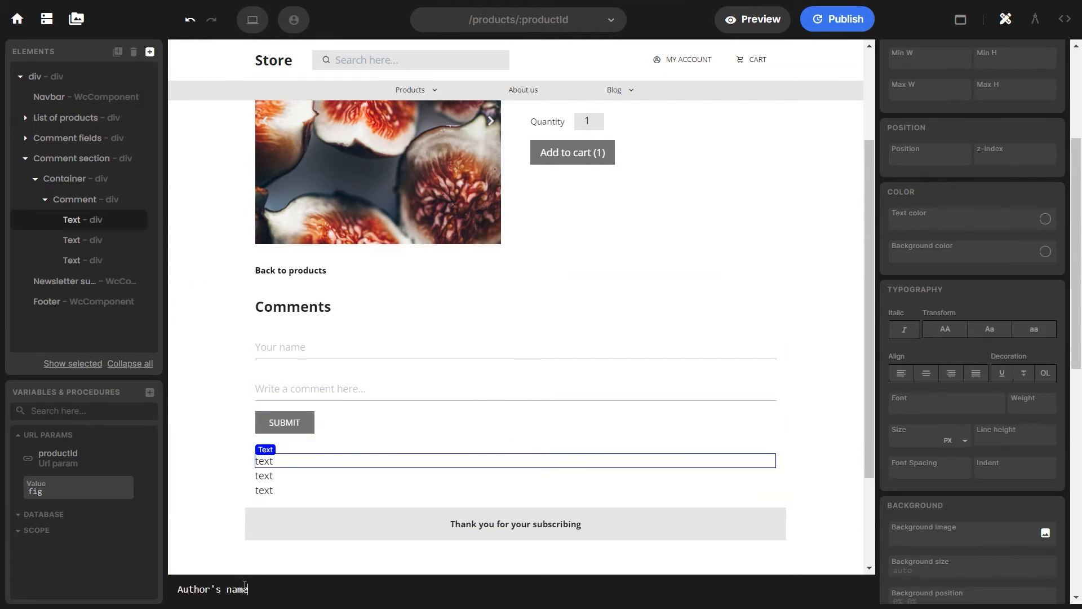
# Set the author's name text to Open Sans, size 14, weight 600
pyautogui.click(936, 405)
pyautogui.click(932, 431)
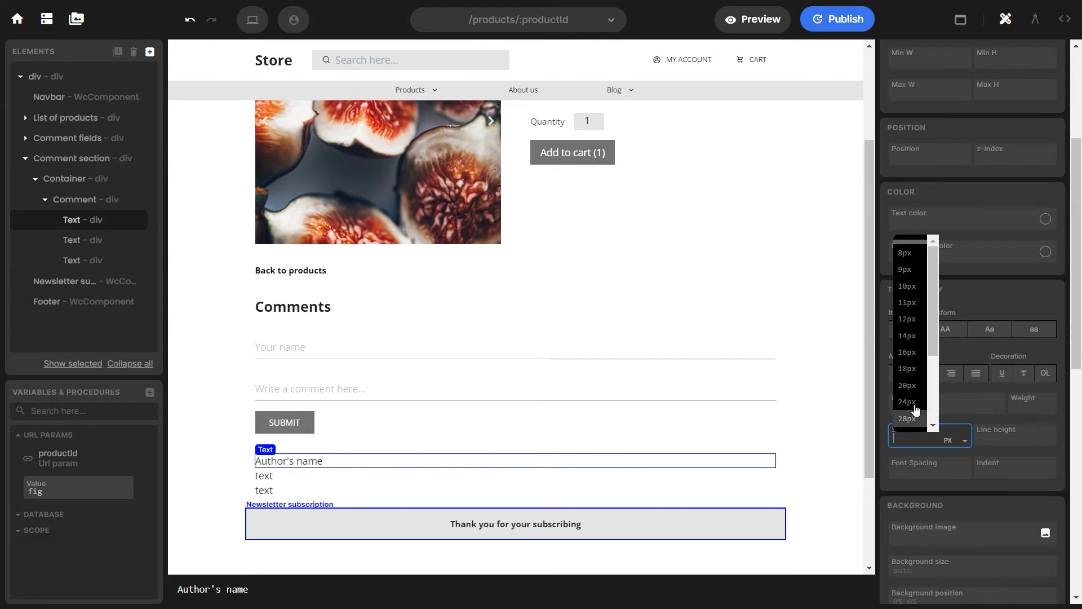
pyautogui.click(914, 337)
pyautogui.click(1025, 406)
pyautogui.click(1034, 516)
pyautogui.scroll(-1, 312, 446)
# Edit the second text as the comment body in a smaller Open Sans
pyautogui.click(275, 405)
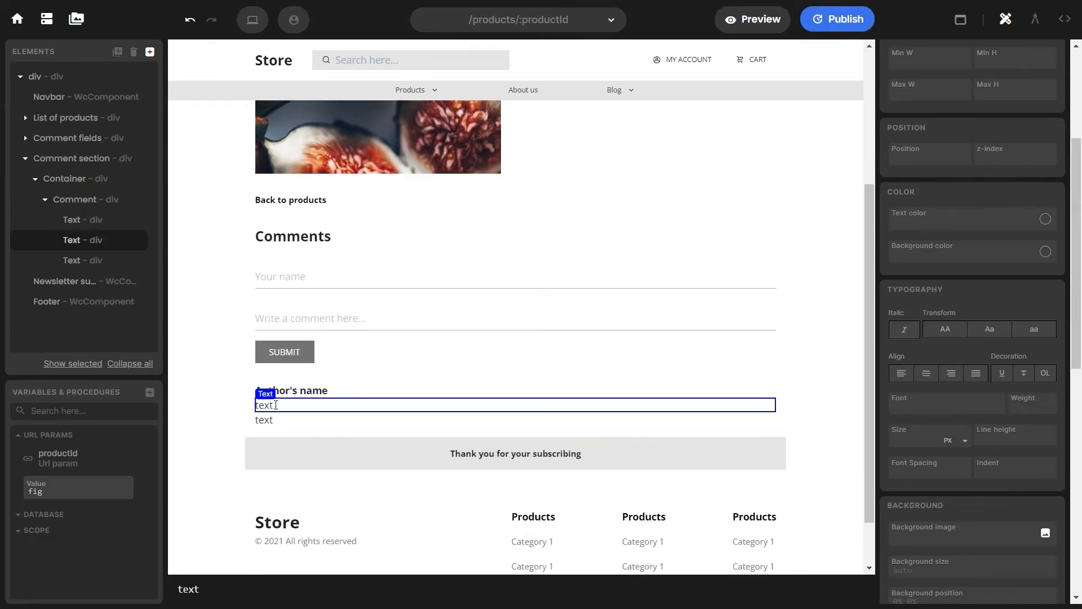
pyautogui.click(216, 579)
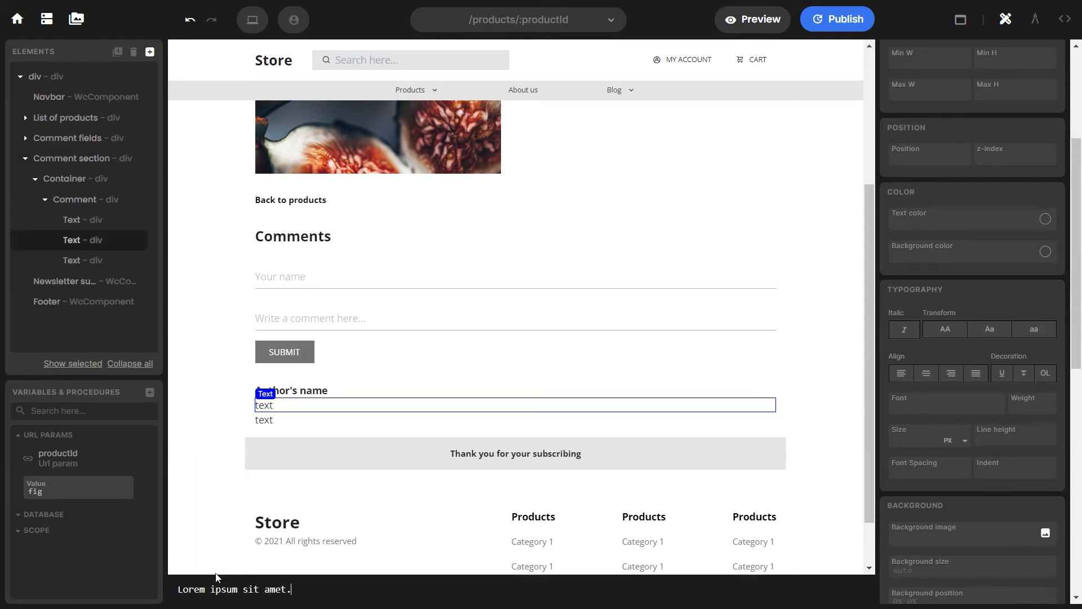
pyautogui.click(969, 403)
pyautogui.click(947, 436)
pyautogui.click(946, 435)
pyautogui.click(910, 321)
# Set the Date of comment text to Open Sans, 10px, weight 600
pyautogui.click(264, 418)
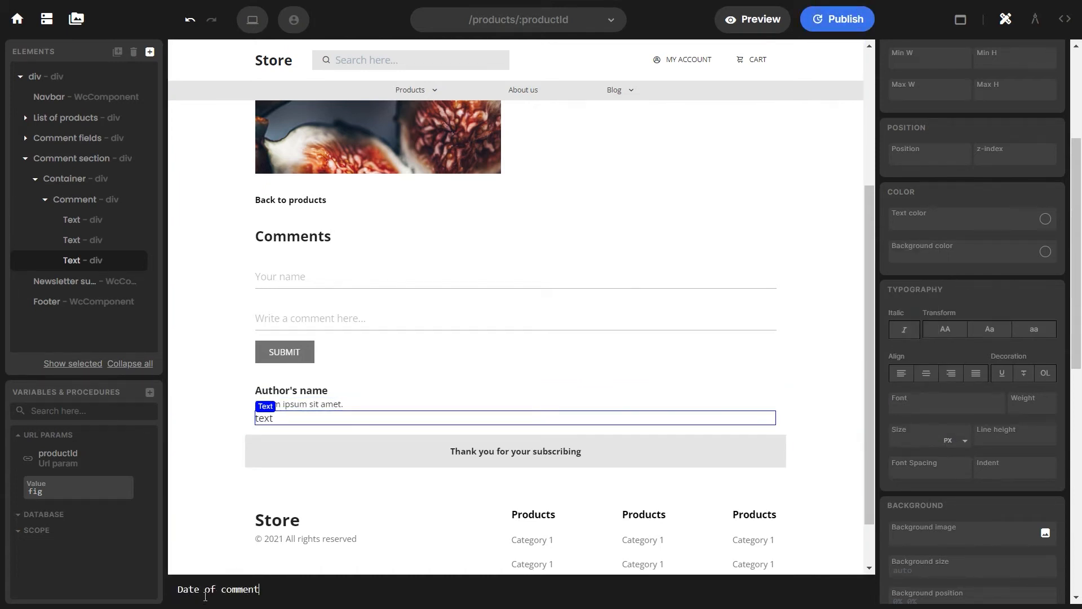
pyautogui.click(929, 405)
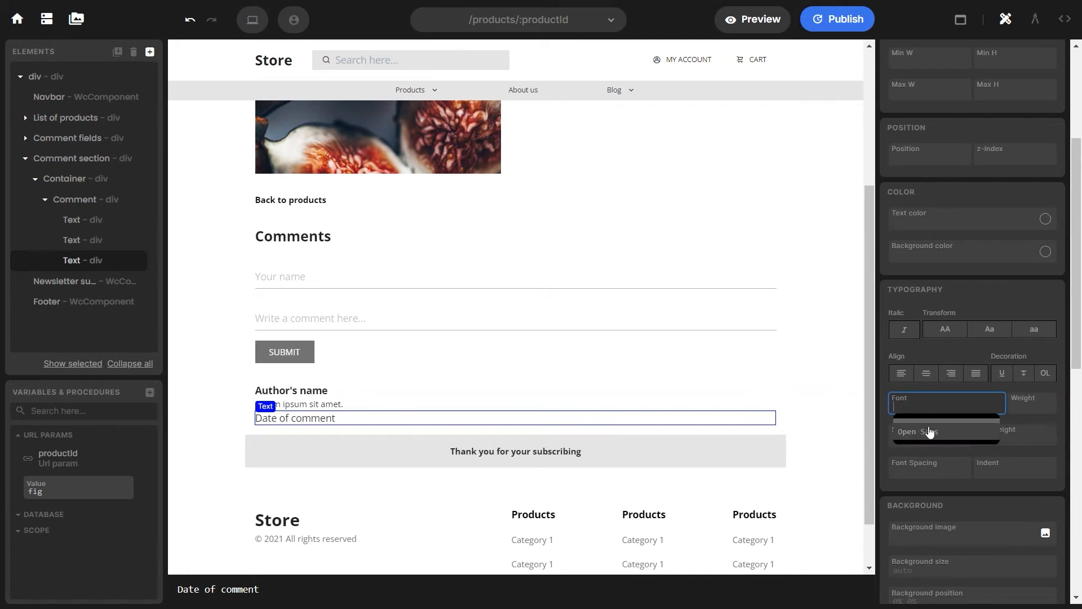
pyautogui.click(929, 431)
pyautogui.click(929, 435)
pyautogui.click(907, 286)
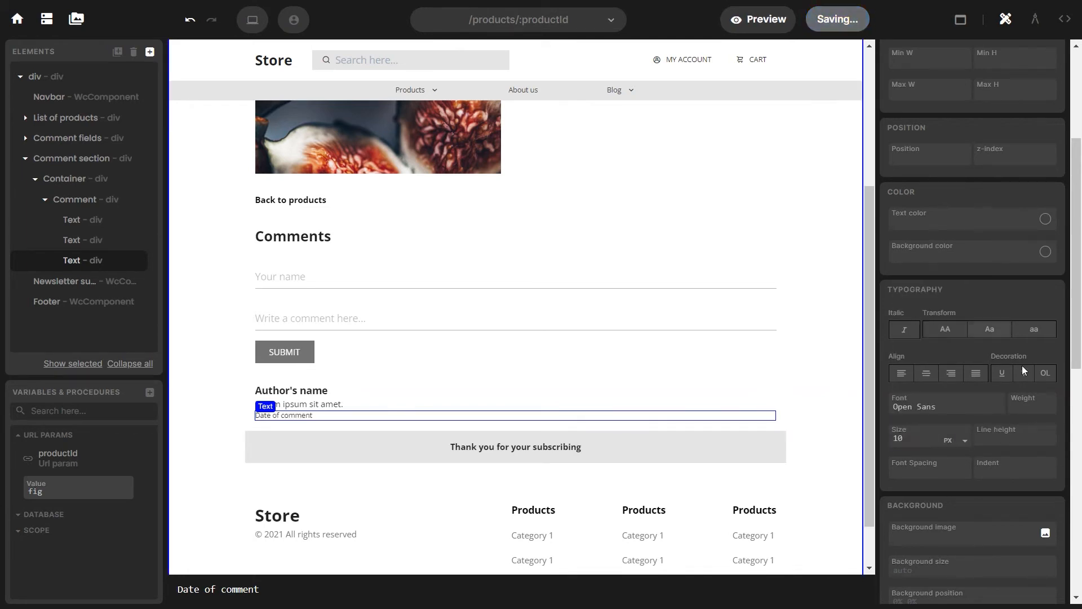
pyautogui.click(1031, 404)
pyautogui.click(1032, 514)
# Make the Comment element a vertical flex layout with a 1rem gap
pyautogui.click(346, 379)
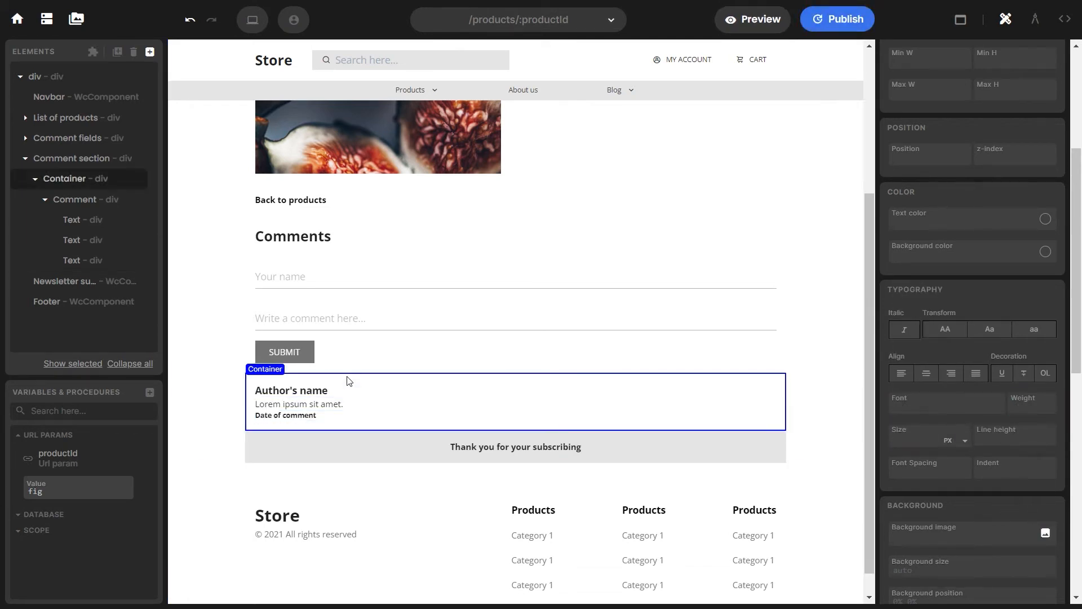
pyautogui.click(107, 202)
pyautogui.click(939, 89)
pyautogui.click(1014, 122)
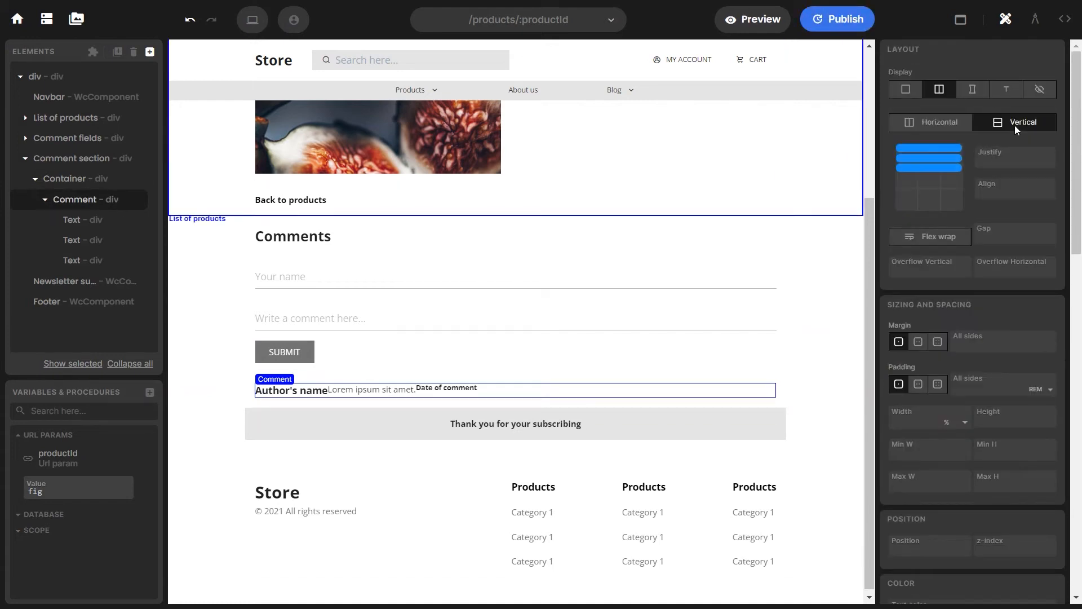
pyautogui.write('1r')
pyautogui.press('Return')
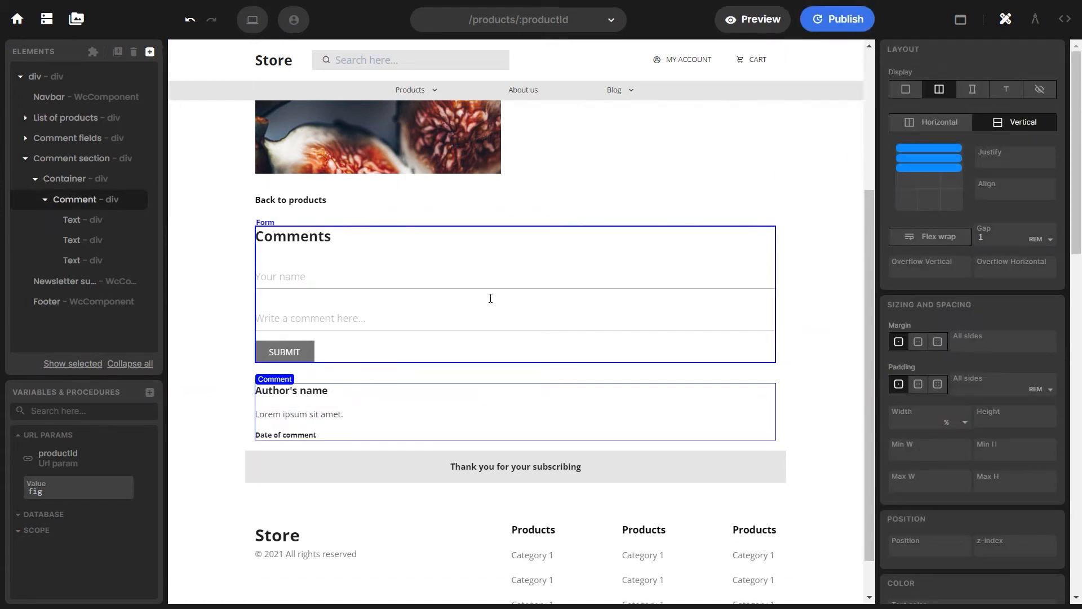
pyautogui.click(657, 33)
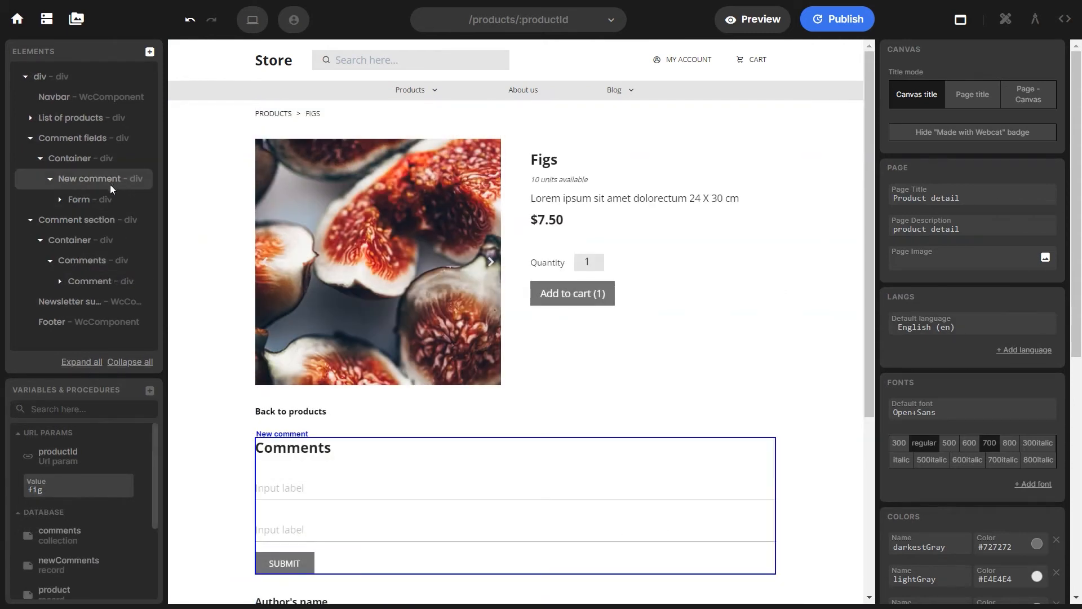
# Turn New comment into a component named New comment-tutorial
pyautogui.click(110, 184)
pyautogui.click(93, 52)
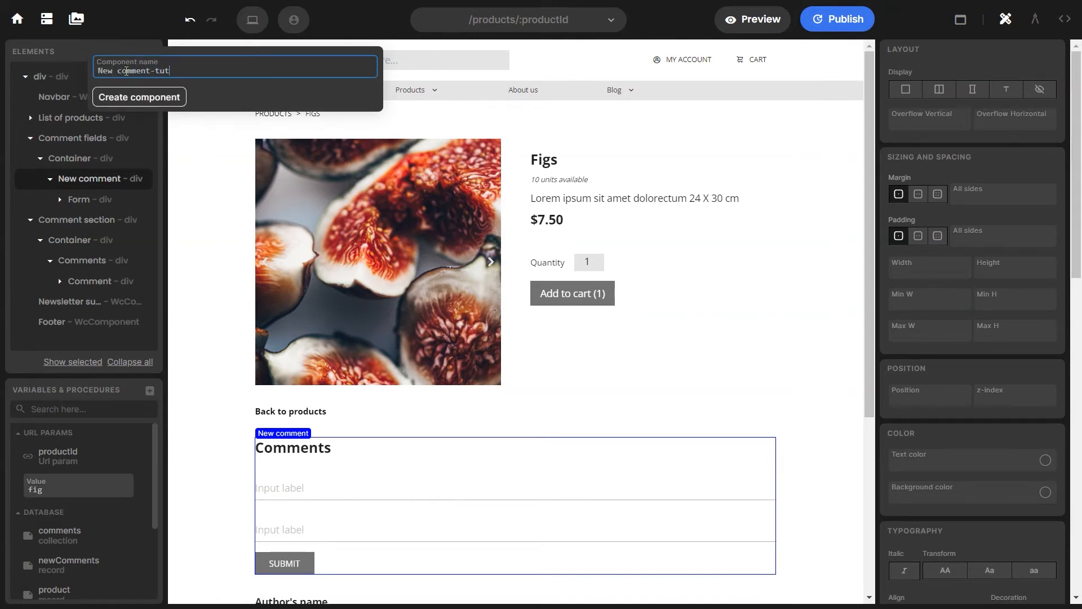
pyautogui.write('-tutorial')
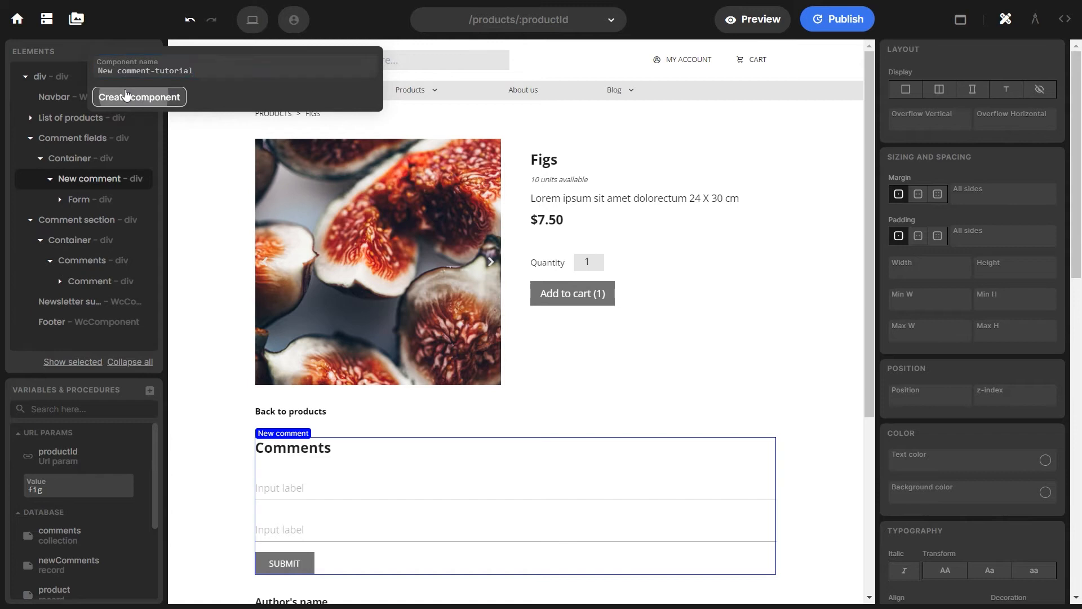
pyautogui.click(129, 97)
# Turn Comments into a Comments - tutorial component and open it for editing
pyautogui.click(113, 240)
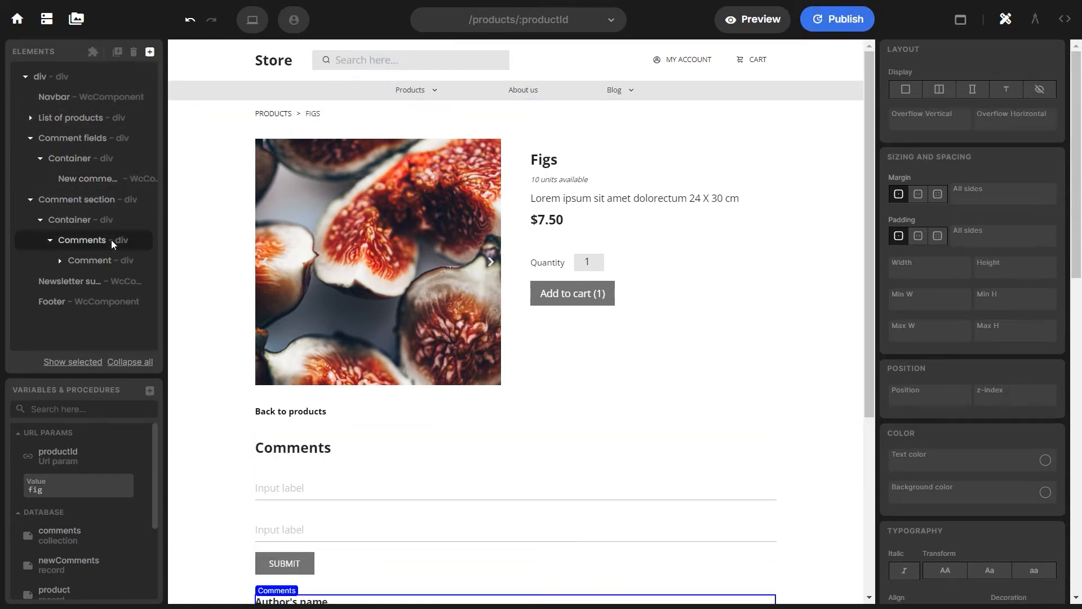
pyautogui.click(94, 54)
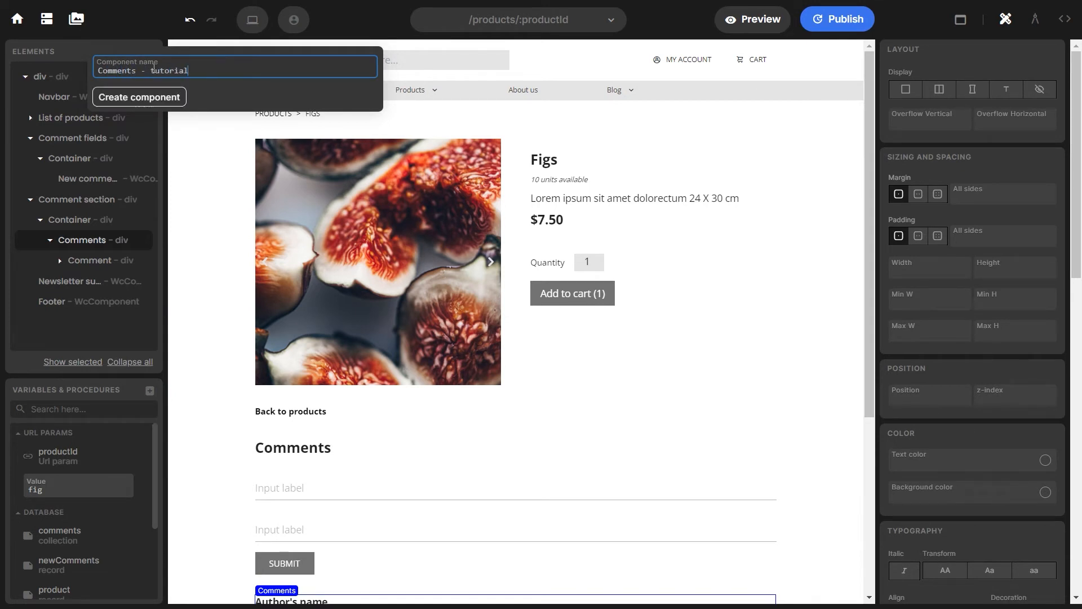
pyautogui.click(145, 97)
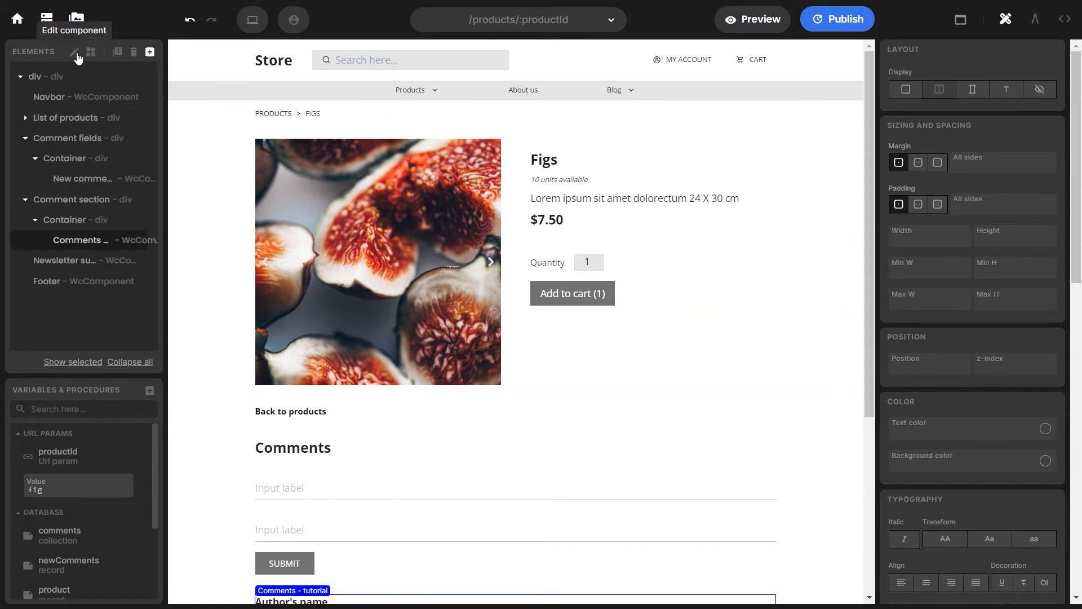
pyautogui.click(76, 54)
pyautogui.click(34, 124)
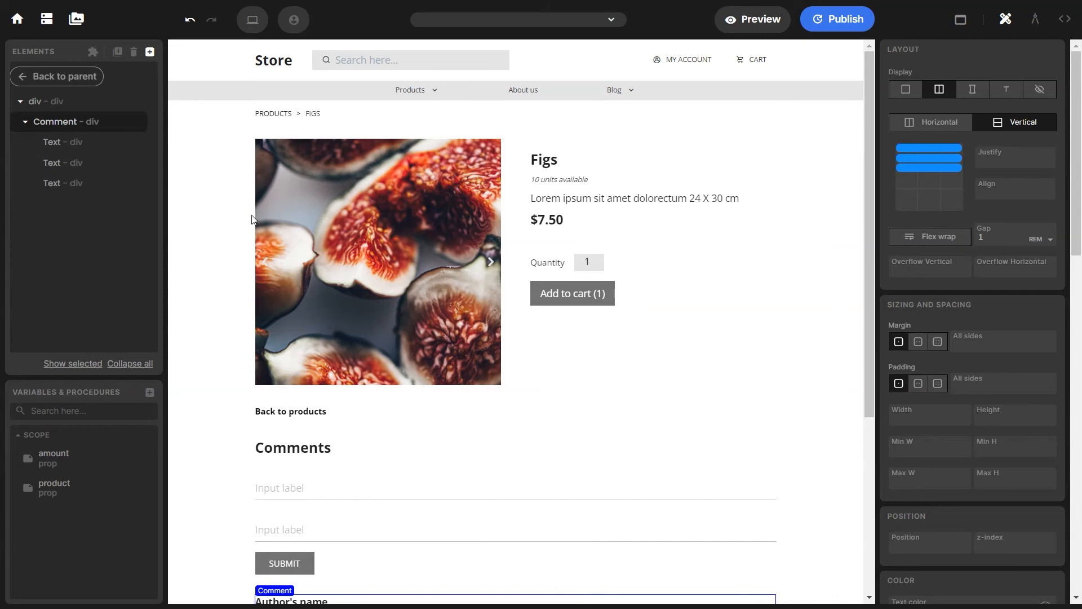
# Add a Scope Prop variable named itemId to the Comments component
pyautogui.scroll(-4, 252, 219)
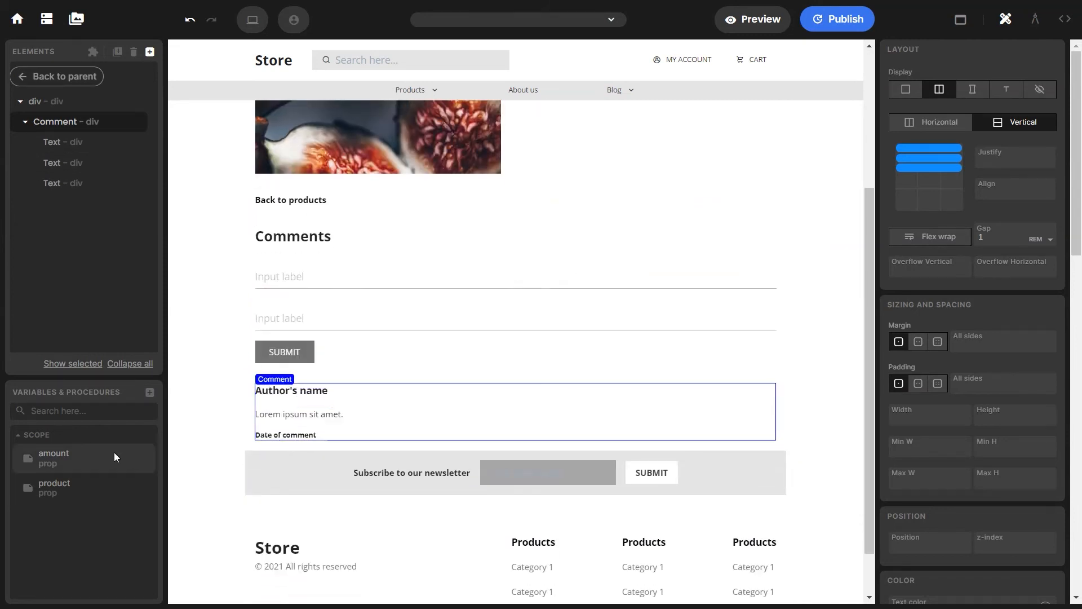
pyautogui.click(149, 393)
pyautogui.click(206, 397)
pyautogui.click(208, 391)
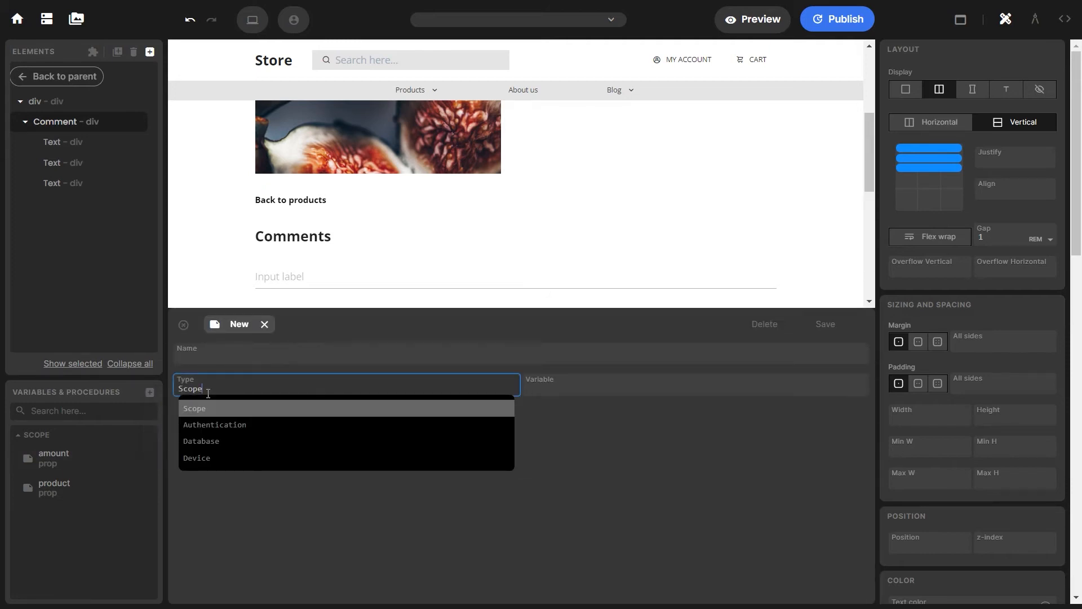
pyautogui.click(558, 390)
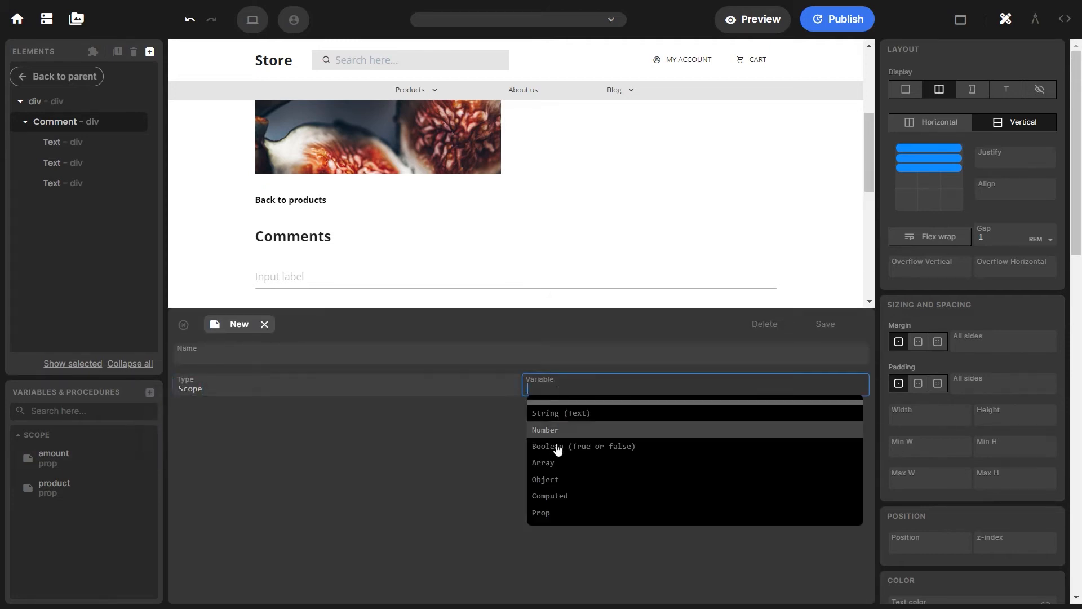
pyautogui.click(550, 512)
pyautogui.click(298, 353)
pyautogui.write('itemId')
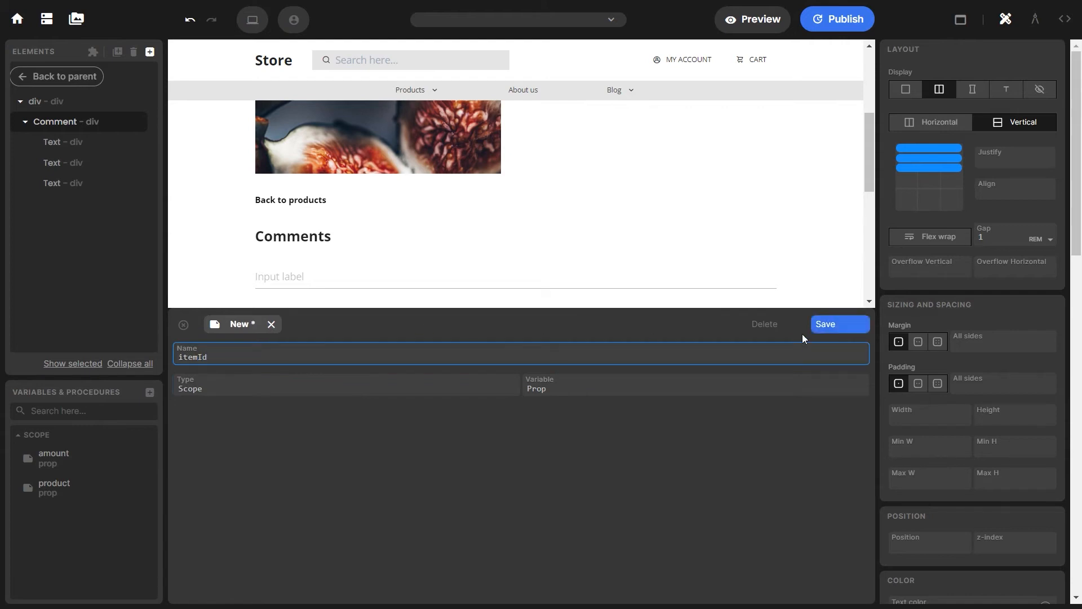
pyautogui.click(821, 326)
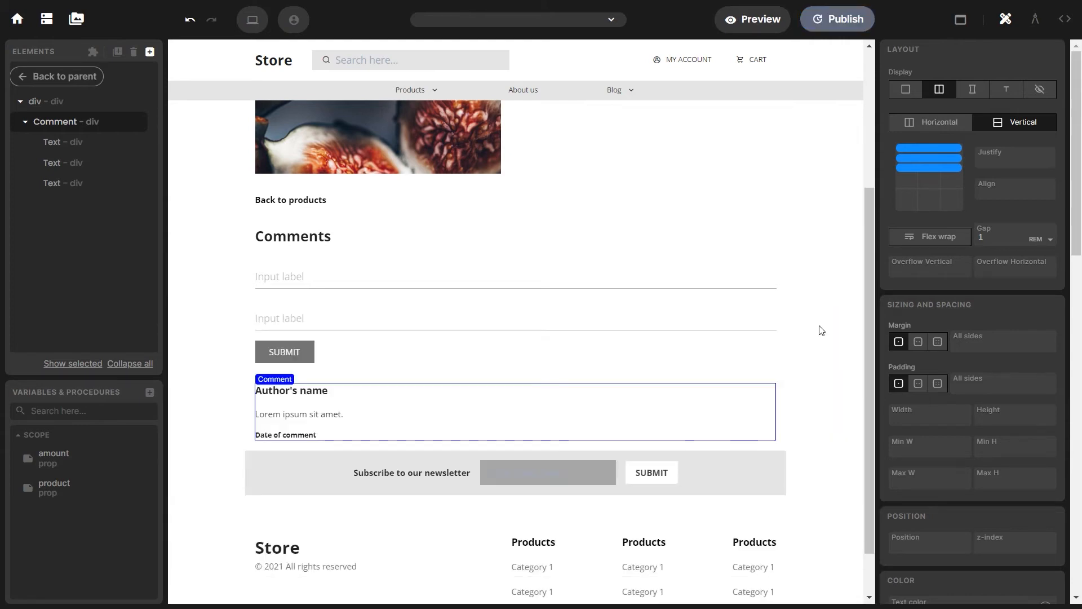
# Create a Database Collection variable from the comments table, ordered by commentId
pyautogui.click(151, 394)
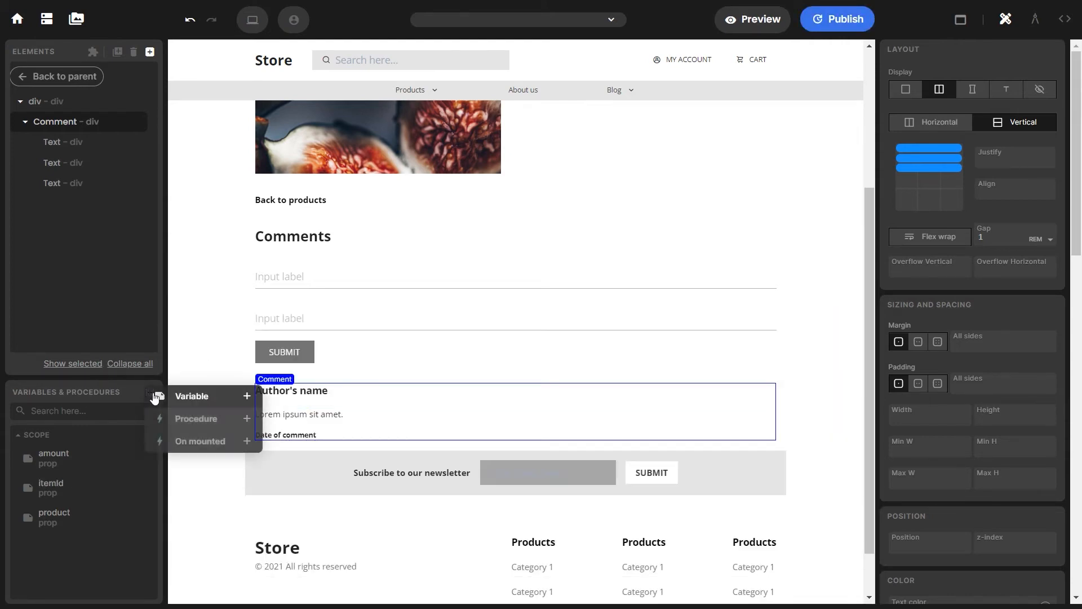
pyautogui.click(191, 398)
pyautogui.click(199, 387)
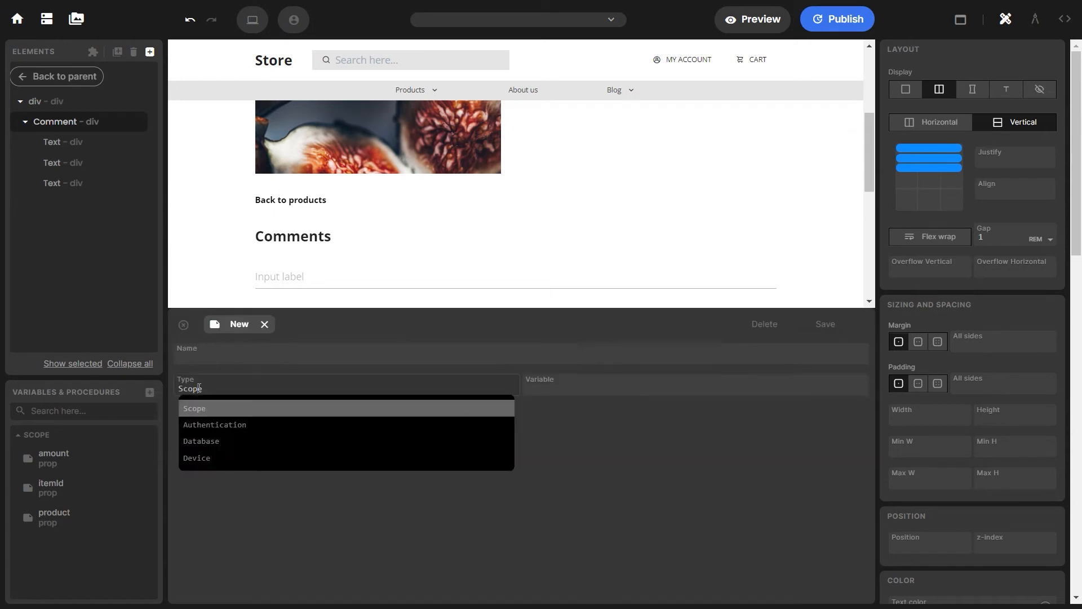
pyautogui.click(209, 441)
pyautogui.click(563, 392)
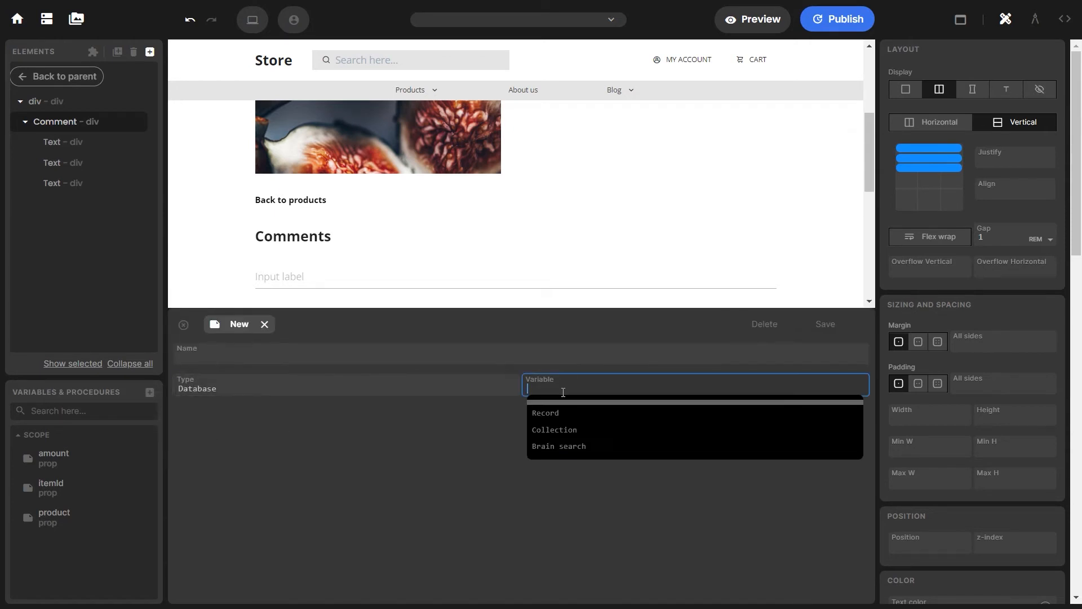
pyautogui.click(563, 430)
pyautogui.click(309, 417)
pyautogui.click(235, 493)
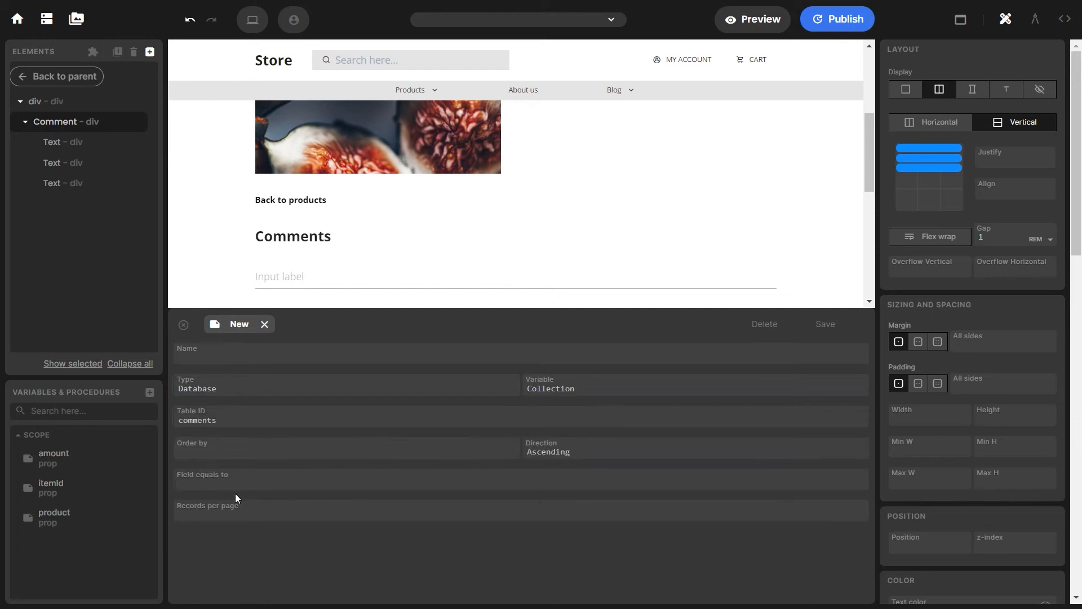
pyautogui.click(219, 450)
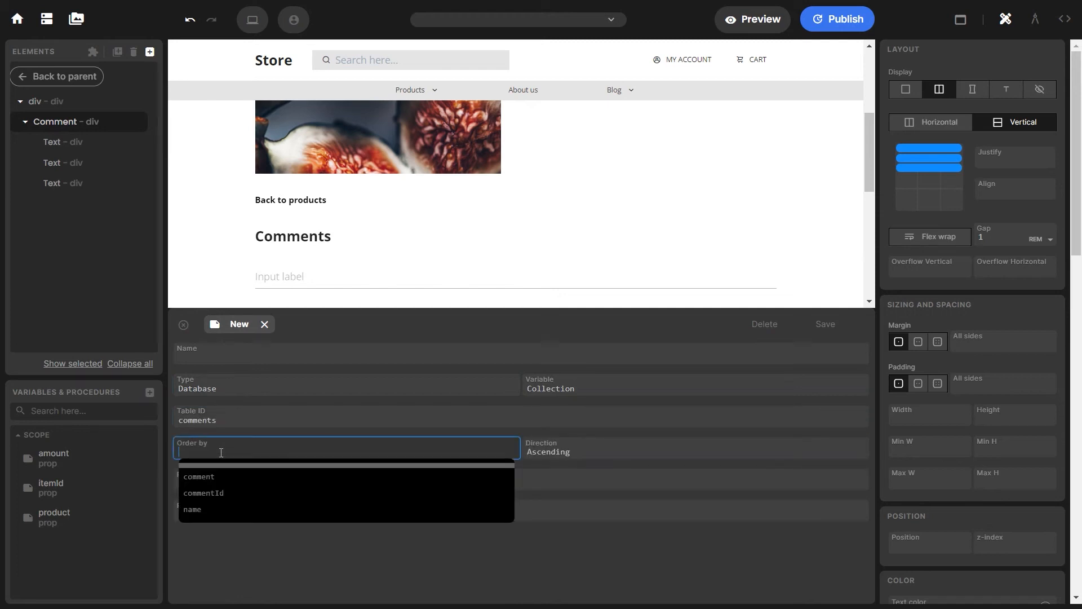
pyautogui.click(227, 494)
# Filter the collection to {{itemId}}, name it comments and save it
pyautogui.click(394, 476)
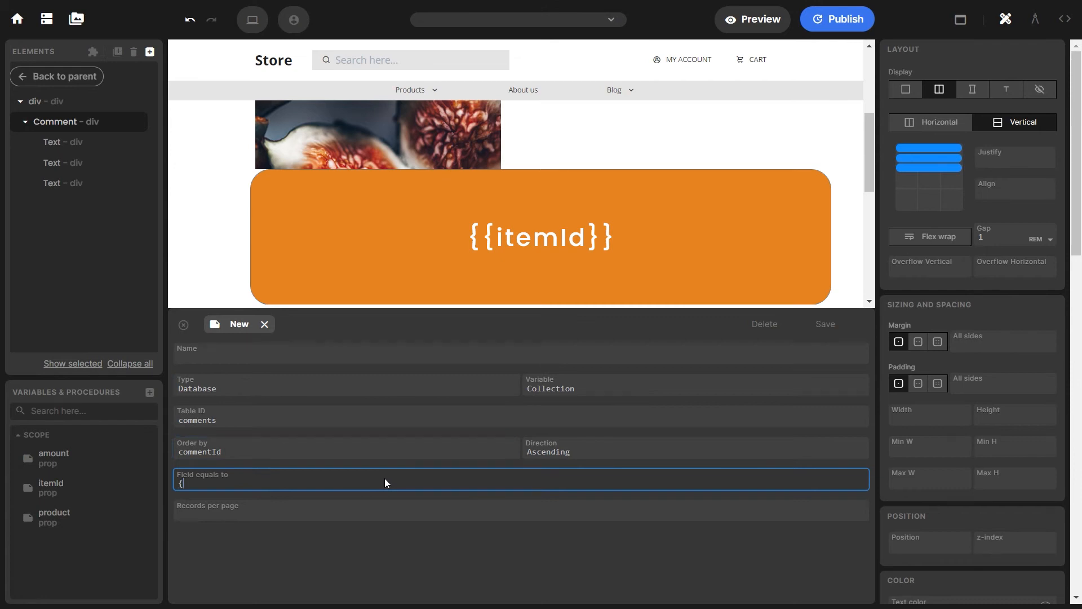
pyautogui.write('{{itemId}}')
pyautogui.click(252, 357)
pyautogui.write('Comments')
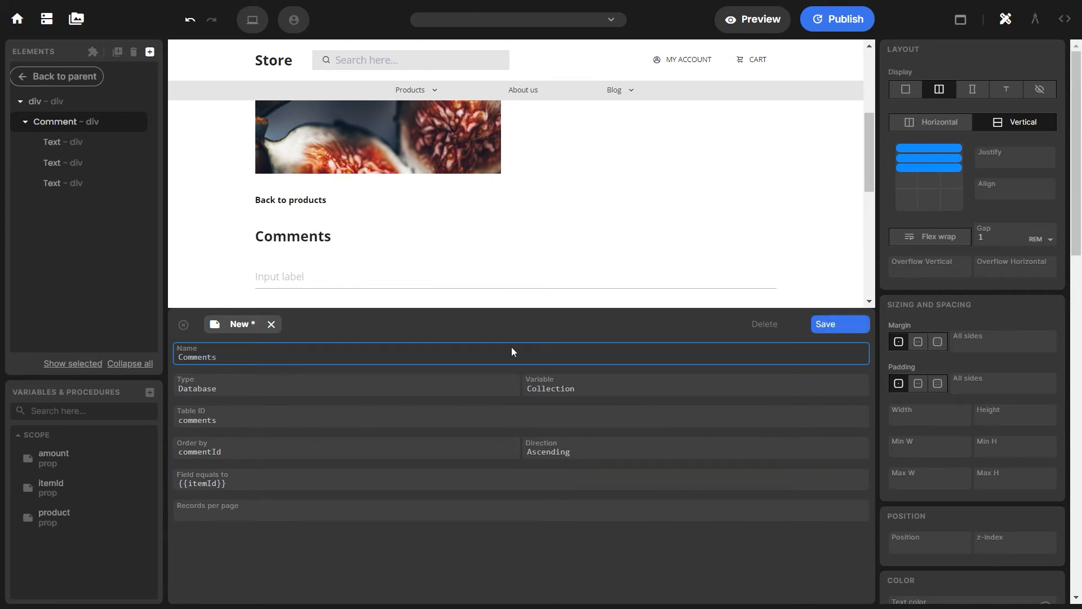
pyautogui.click(825, 324)
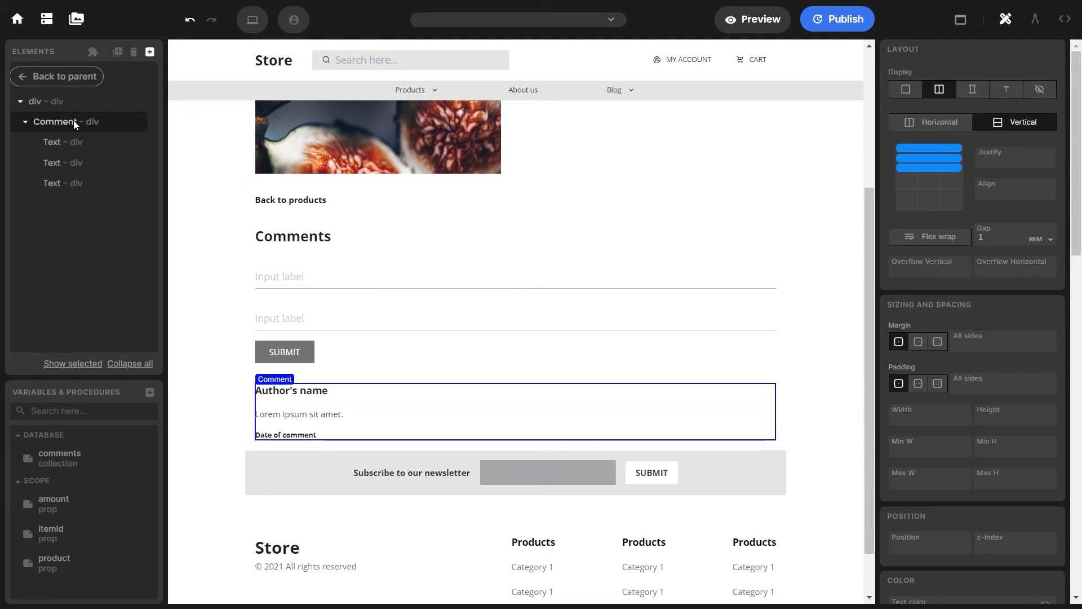
# Set the Comment block's repeater to comments
pyautogui.click(1064, 19)
pyautogui.click(931, 141)
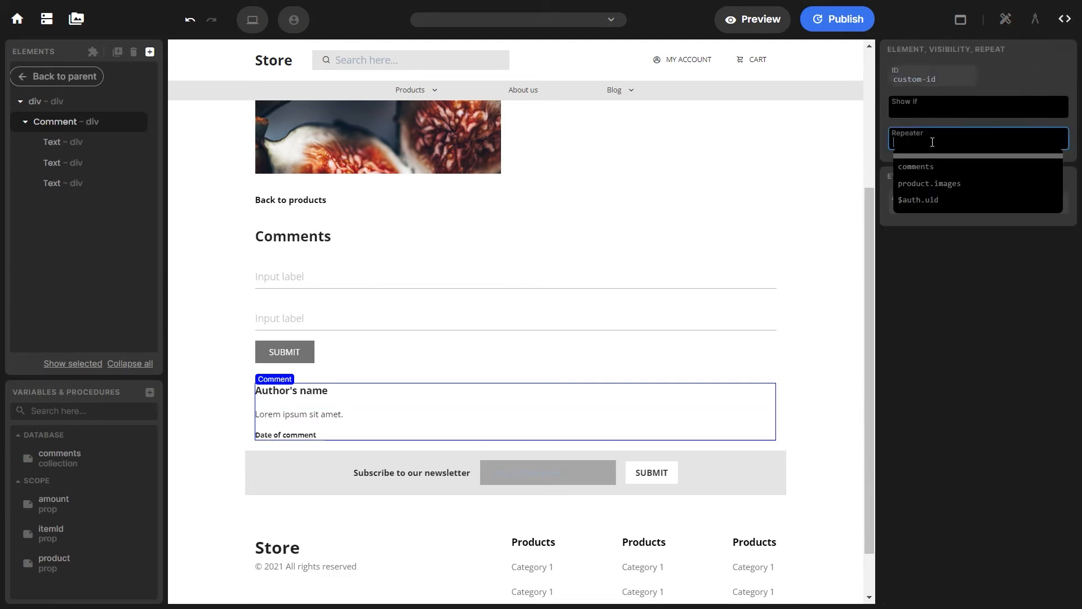
pyautogui.click(931, 164)
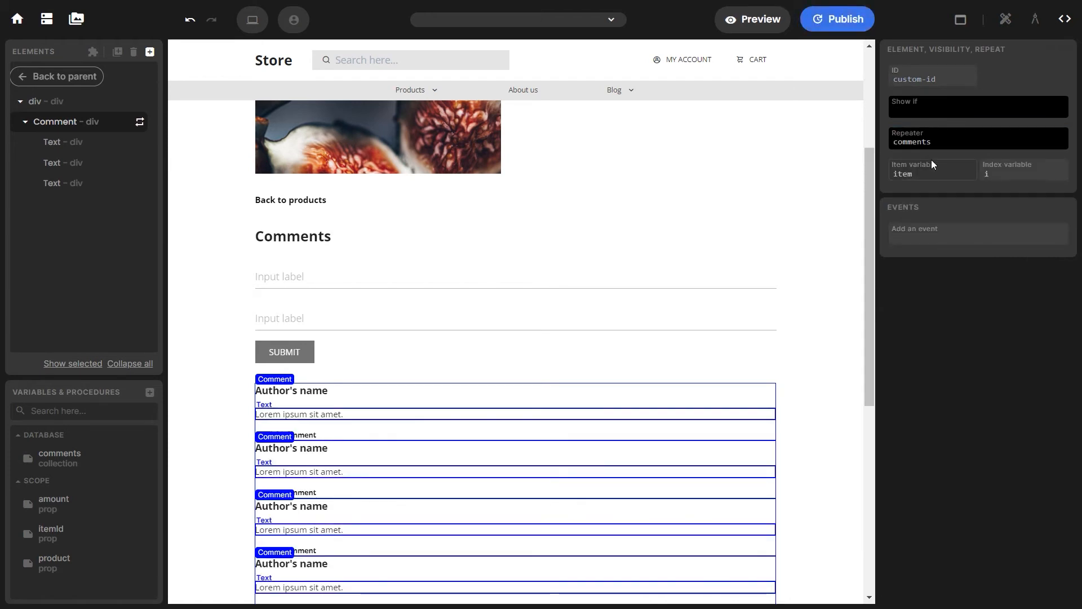
pyautogui.scroll(-2, 764, 237)
pyautogui.scroll(-2, 765, 237)
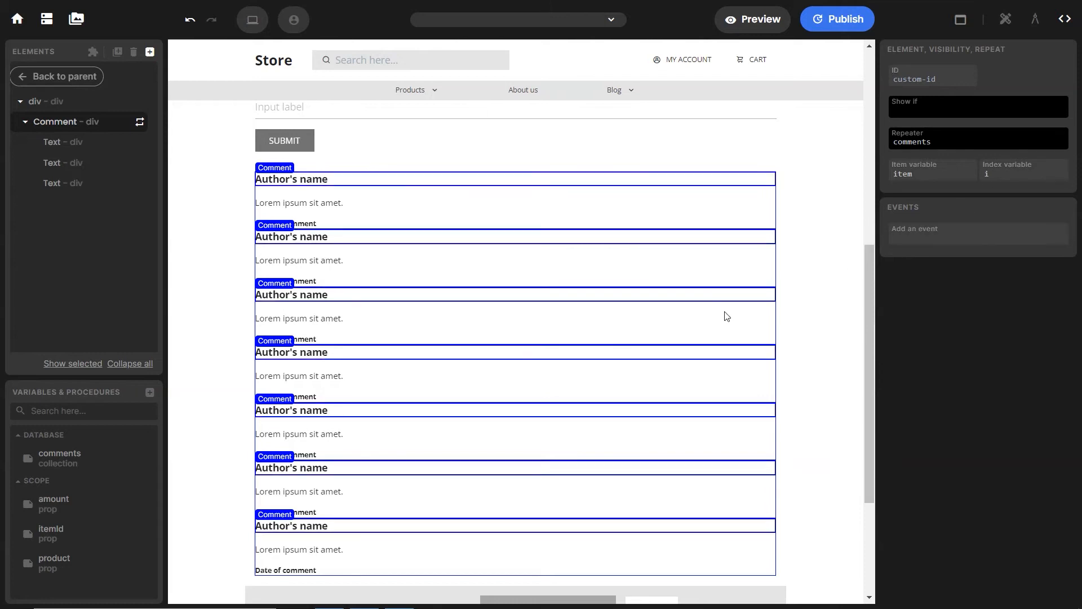
# Bind the texts to {{item.name}}, {{item.comment}} and moment(item.$createdAt).format('lll')
pyautogui.click(319, 186)
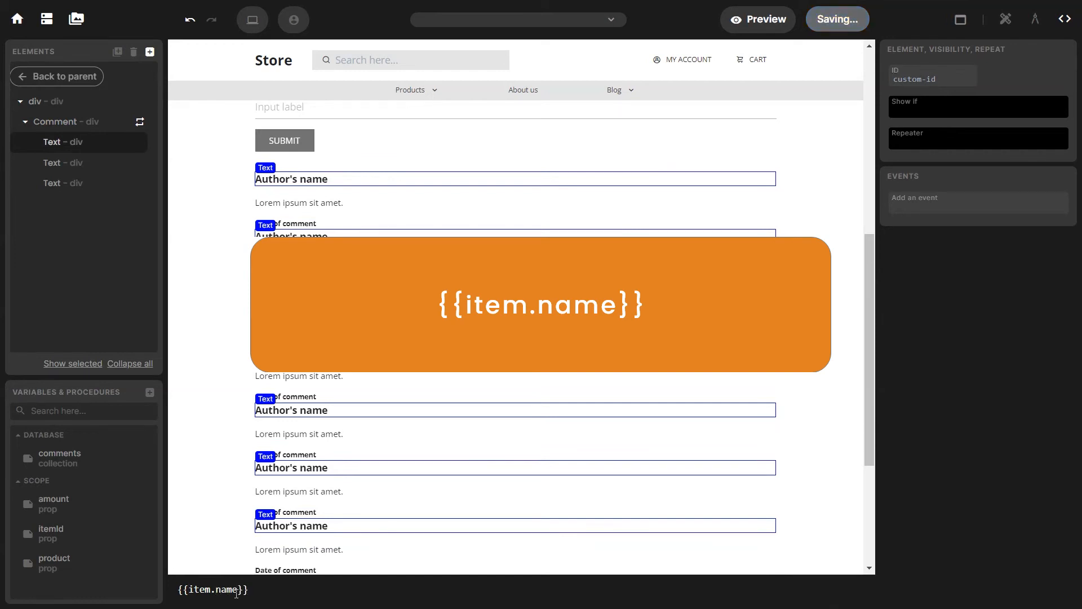
pyautogui.click(271, 202)
pyautogui.tripleClick(279, 590)
pyautogui.write('{{')
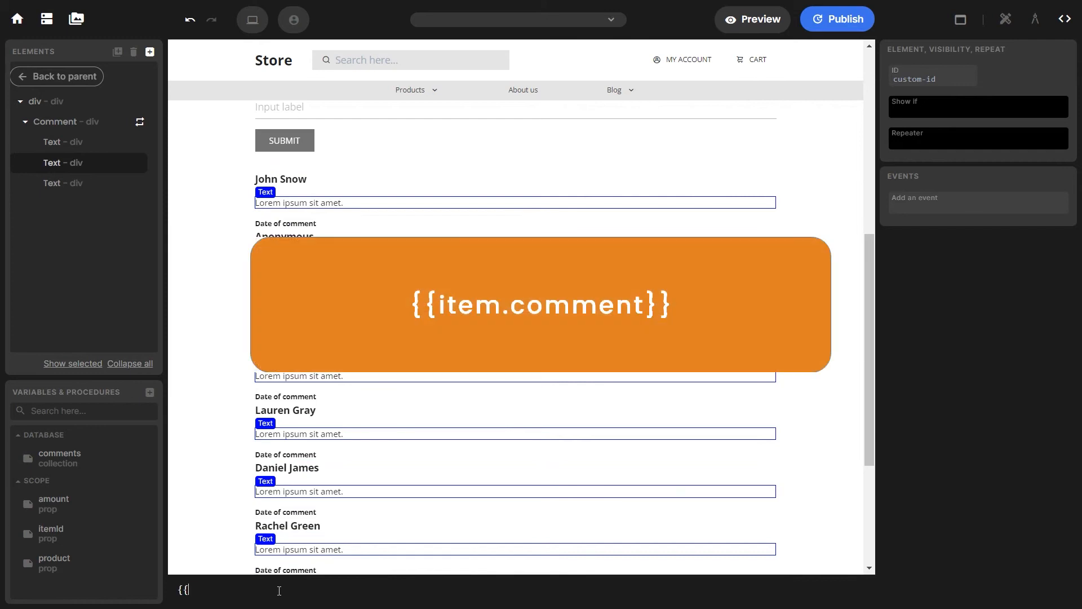
pyautogui.write('item.com')
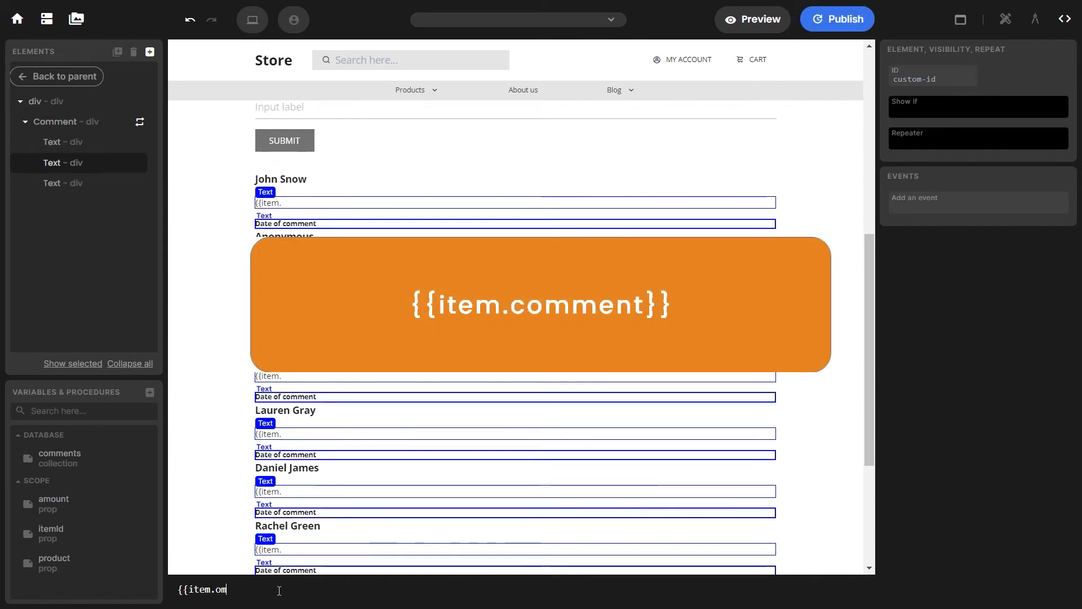
pyautogui.write('ment}}')
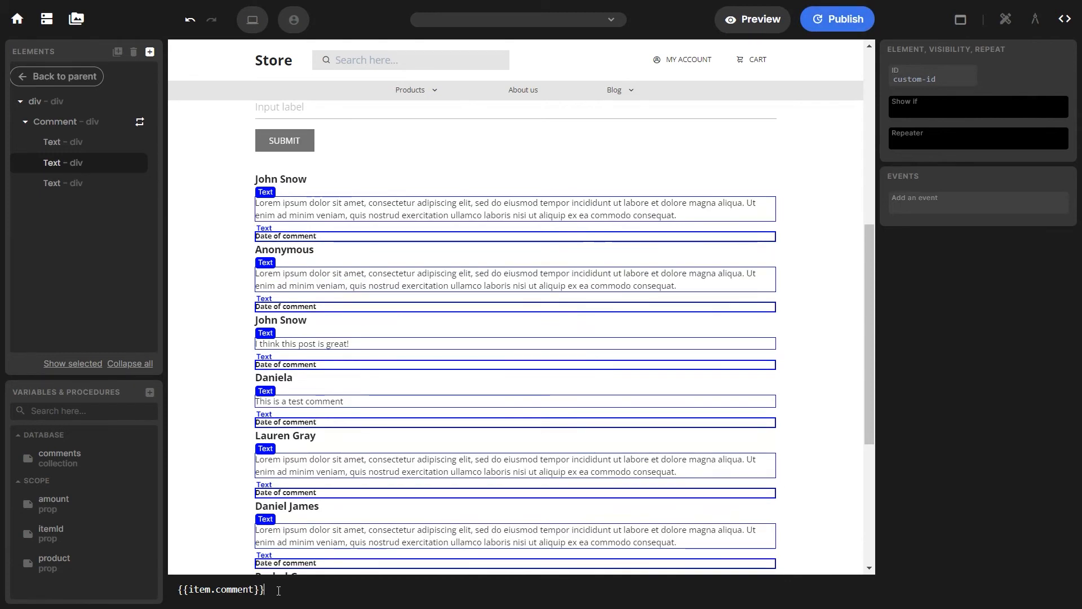
pyautogui.click(298, 234)
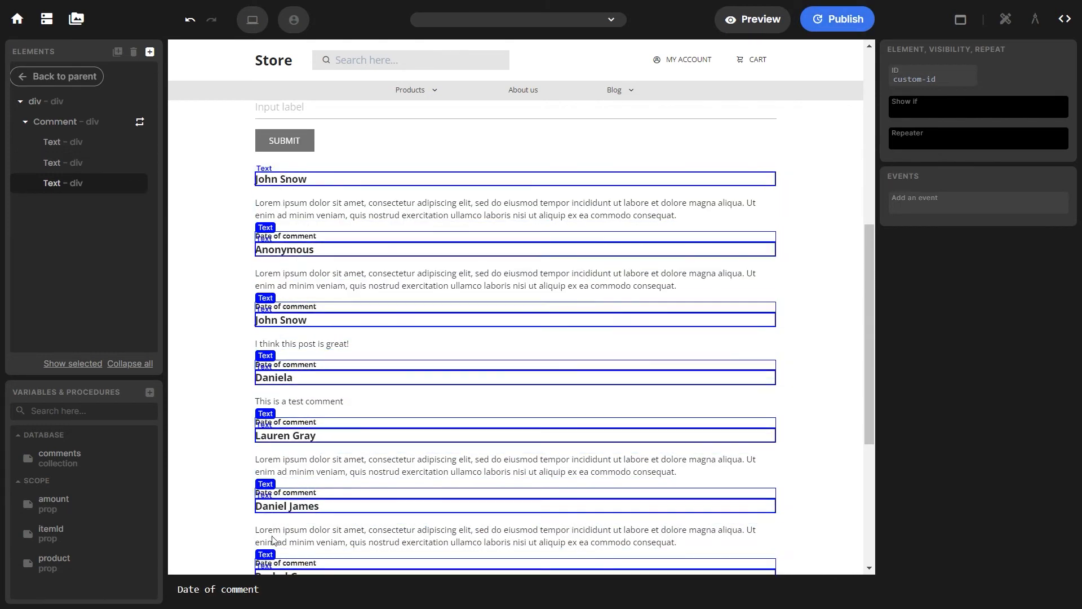
pyautogui.write("{{moment(item.$createdAt).format('lll')}}")
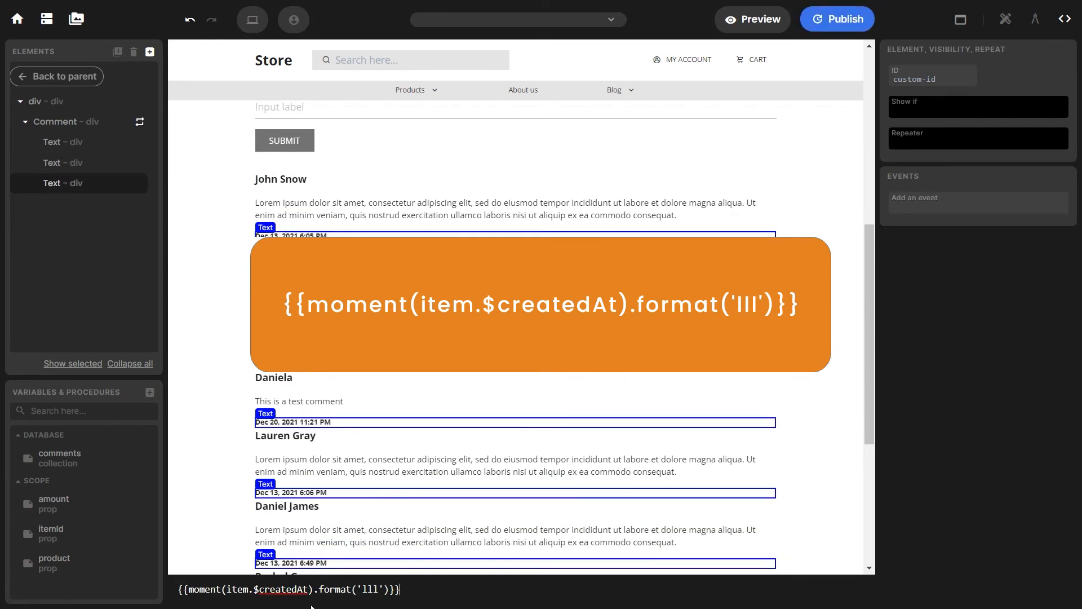
pyautogui.click(675, 20)
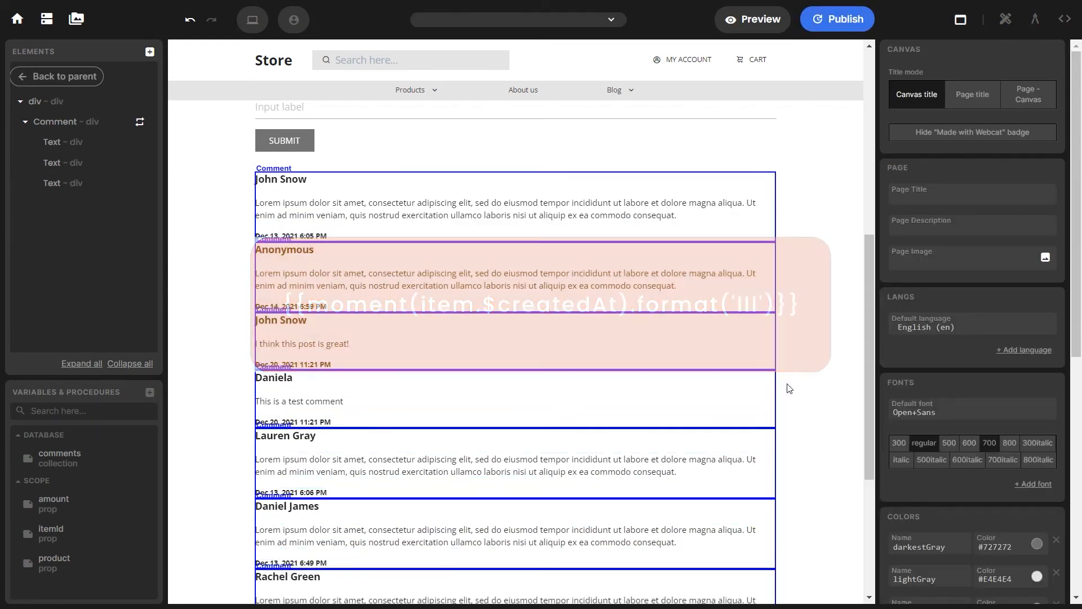
# Set the Comments component instance's itemId prop to productId
pyautogui.scroll(1, 858, 373)
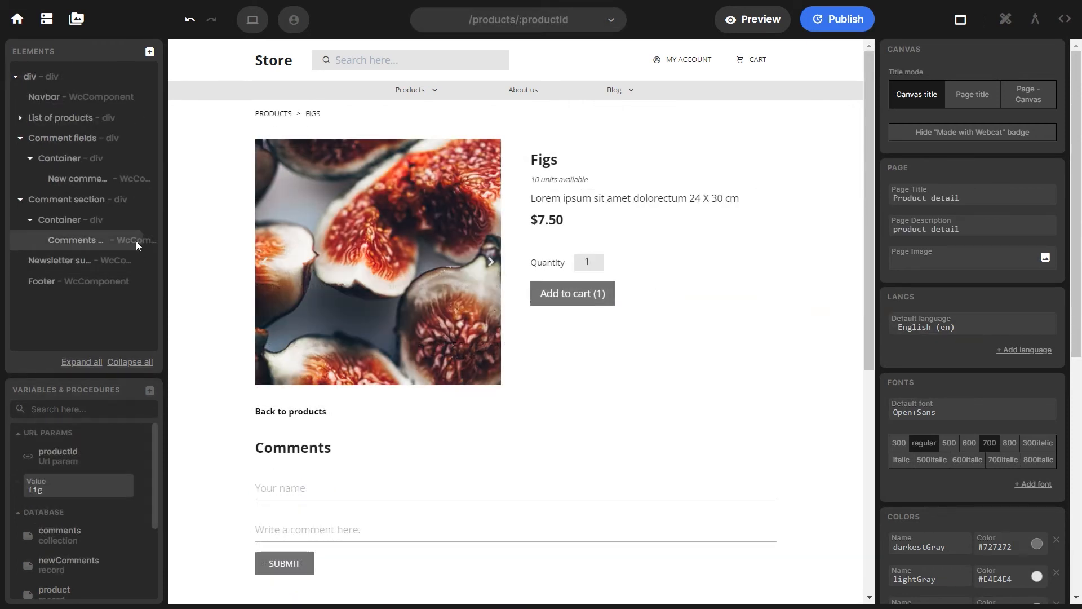
pyautogui.click(136, 241)
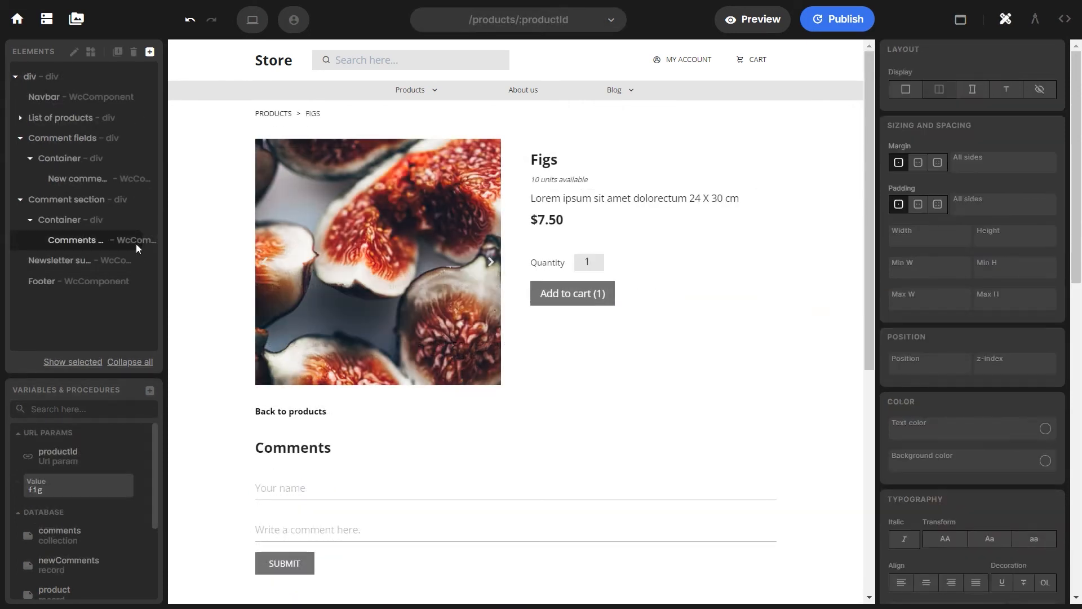
pyautogui.click(1027, 30)
pyautogui.click(914, 80)
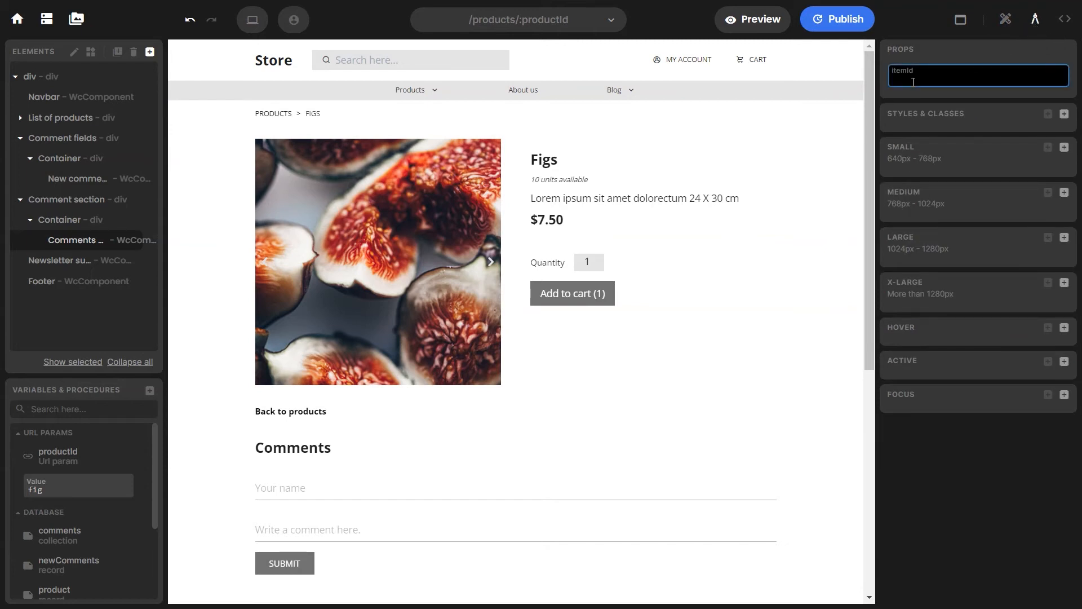
pyautogui.write('productId')
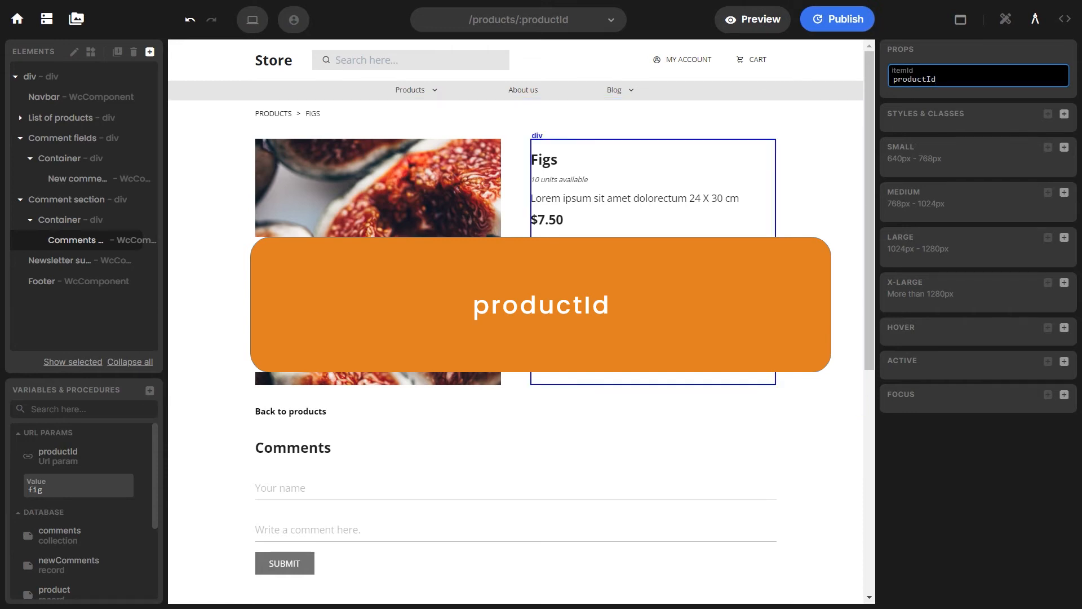
pyautogui.scroll(-4, 516, 254)
pyautogui.scroll(-1, 563, 338)
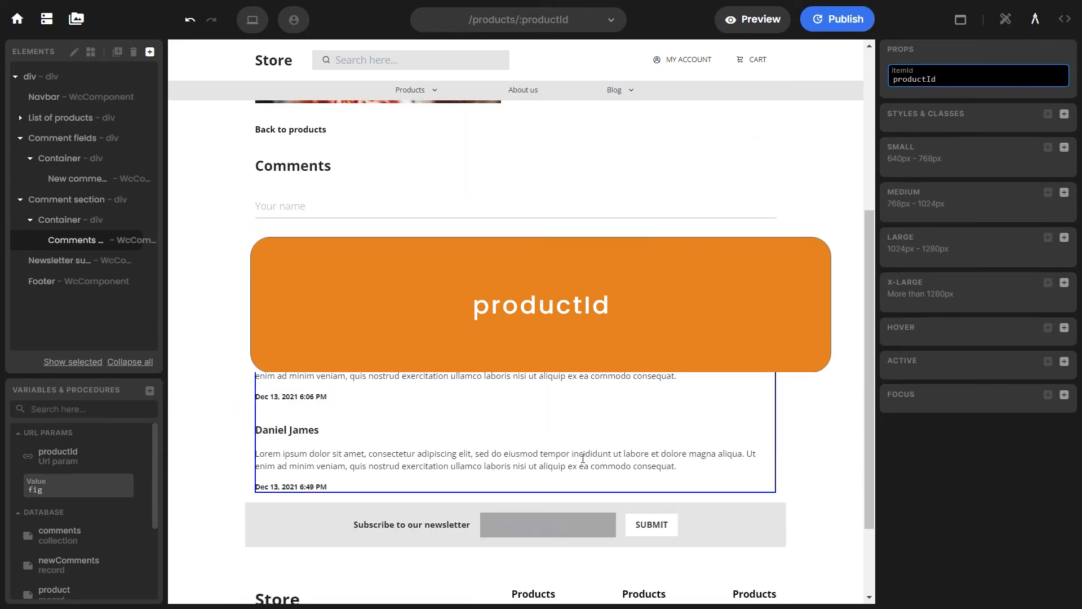
pyautogui.click(95, 490)
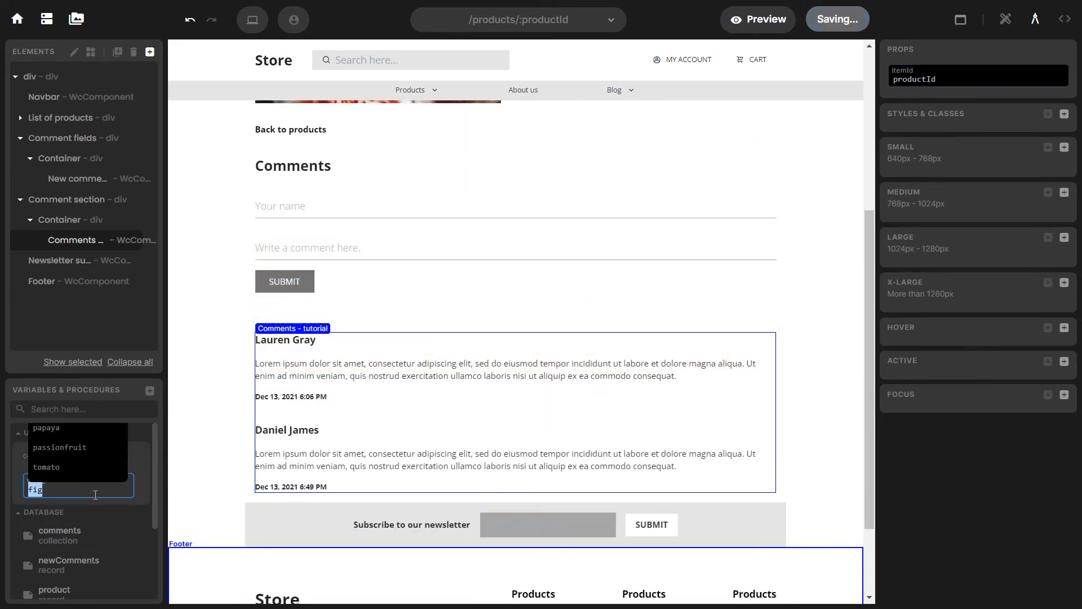
pyautogui.click(90, 448)
pyautogui.scroll(-4, 468, 332)
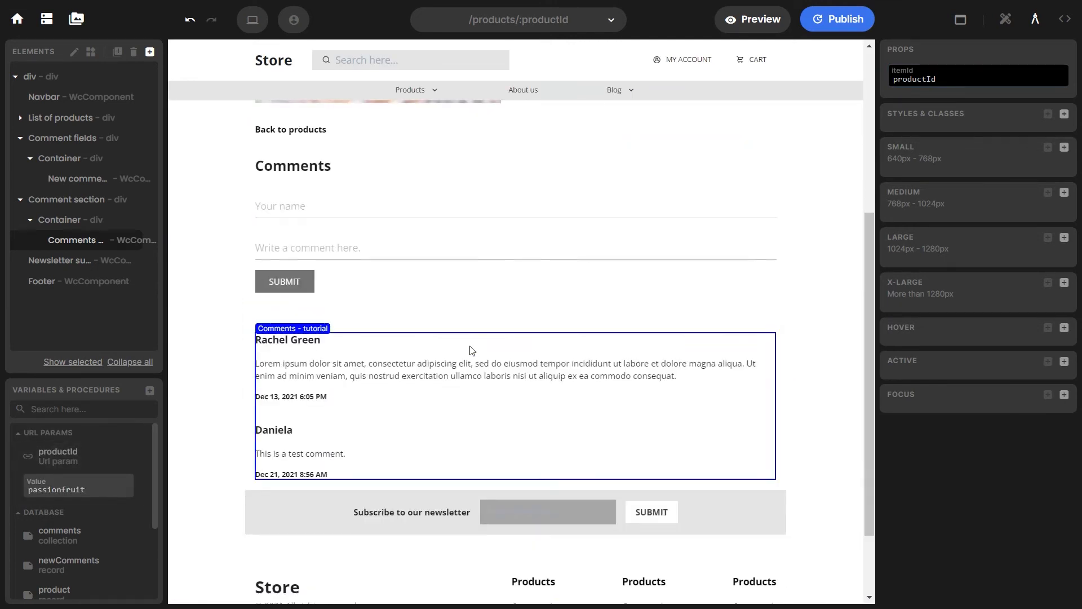
pyautogui.click(106, 488)
pyautogui.write('fig')
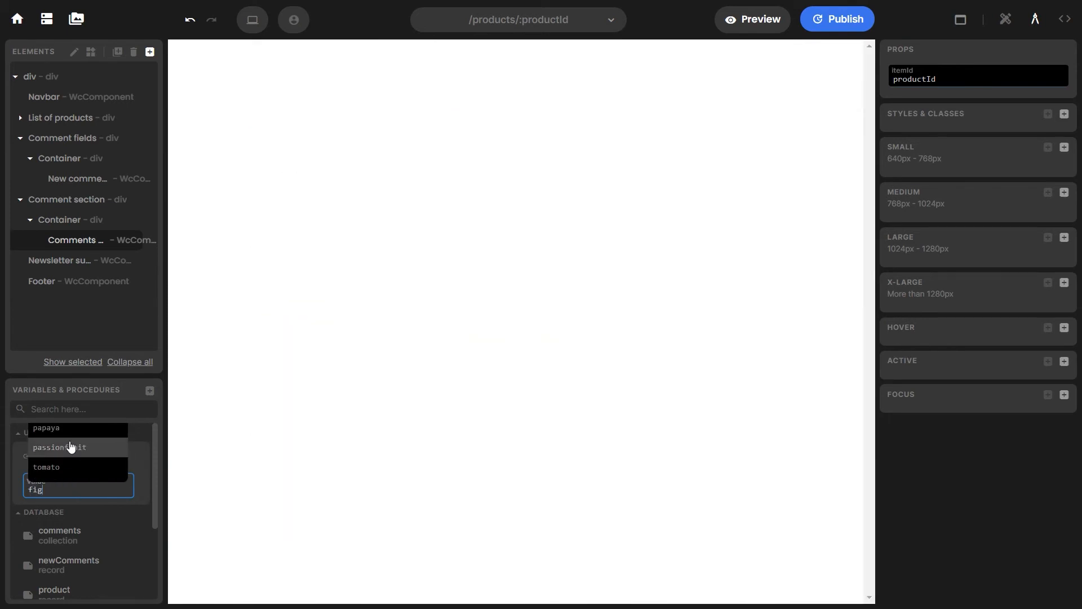
pyautogui.click(202, 363)
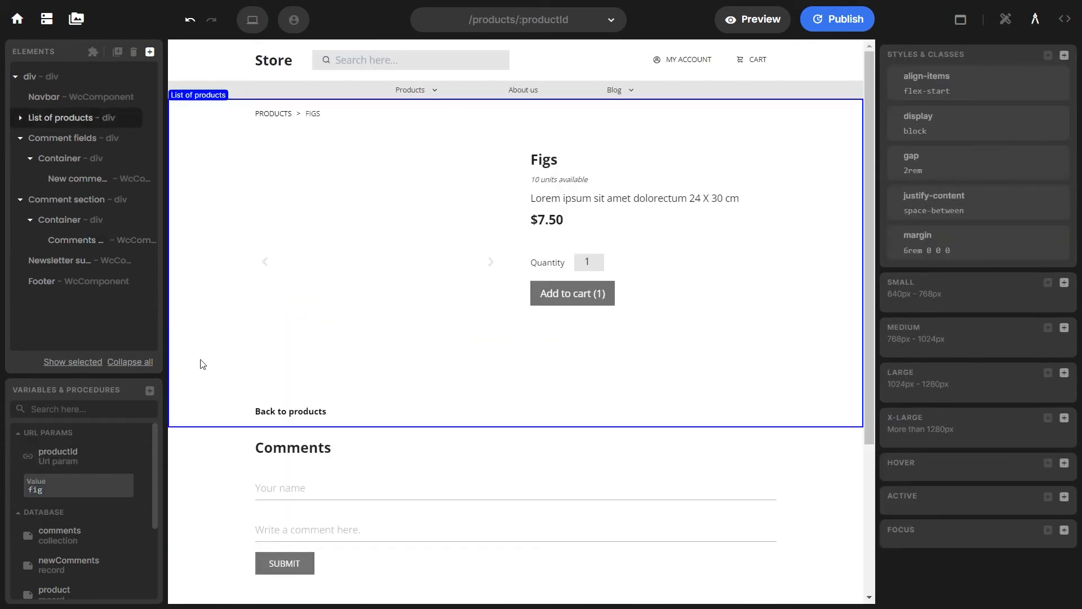
pyautogui.click(113, 242)
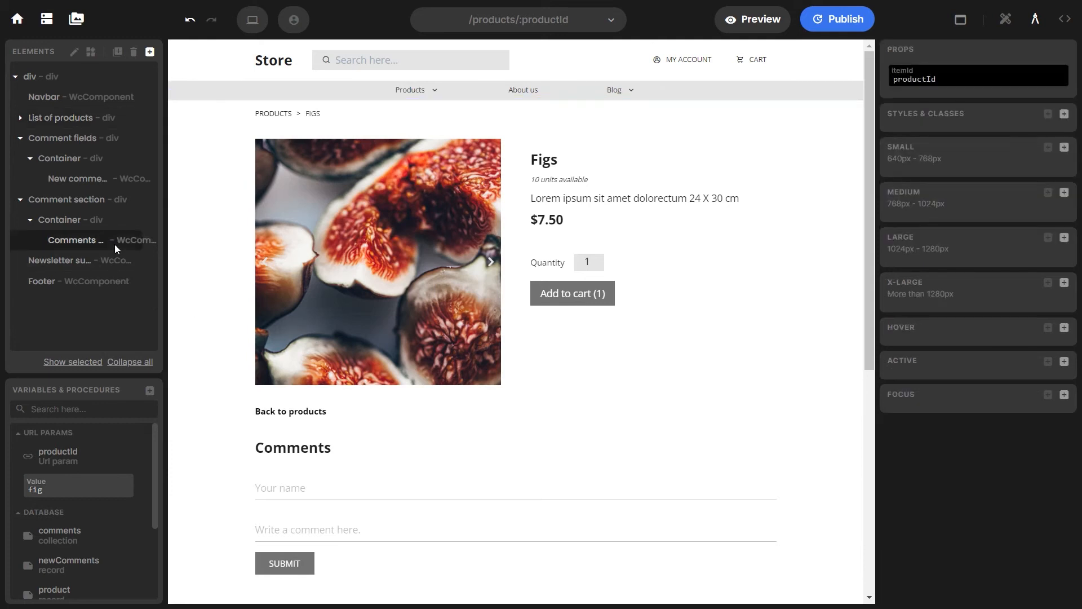
# Change the Comment repeater to _.sortBy(comments, '$createdAt').reverse()
pyautogui.click(74, 52)
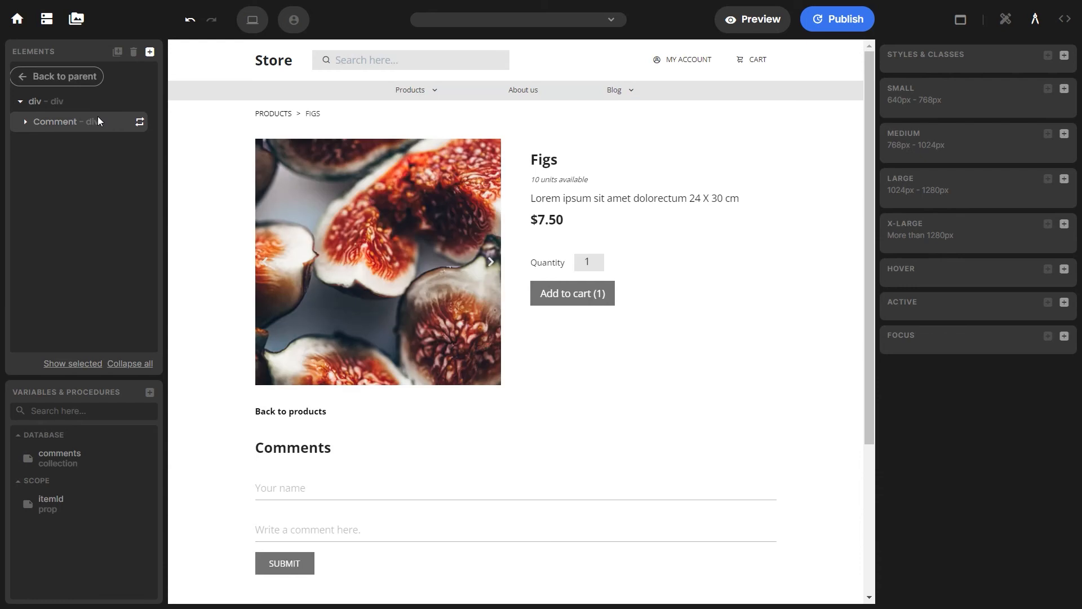
pyautogui.click(97, 119)
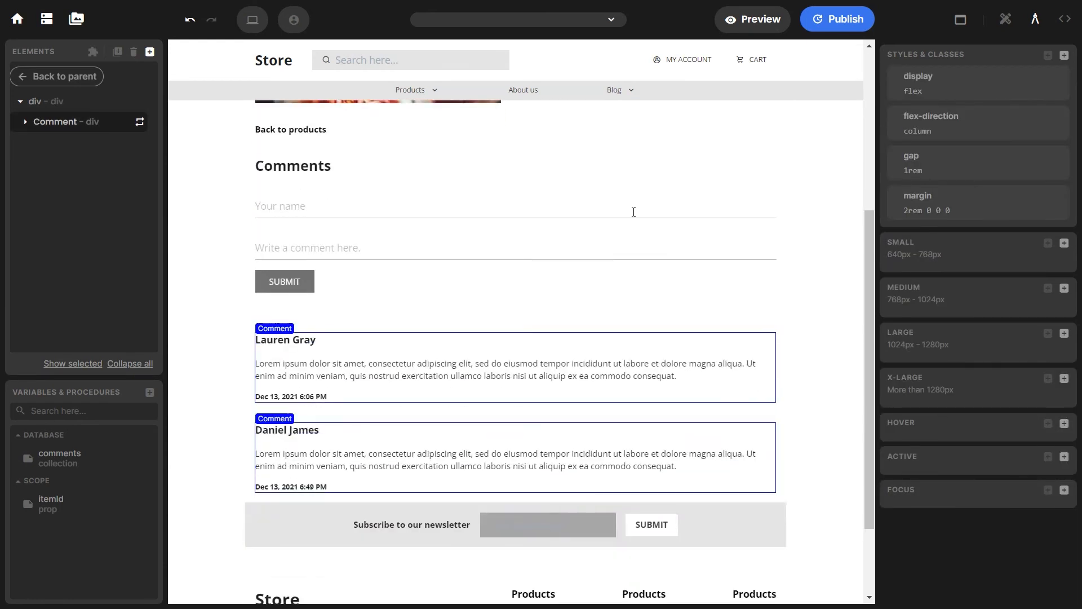
pyautogui.click(1064, 20)
pyautogui.doubleClick(937, 142)
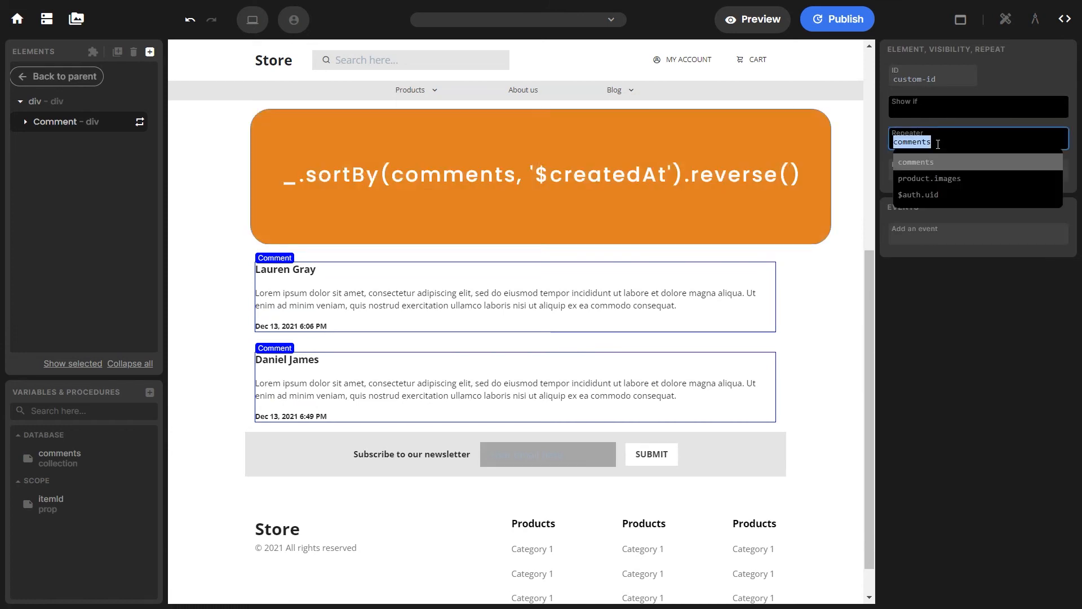
pyautogui.write("_.sortBy(comments, '$createdAt').reverse()")
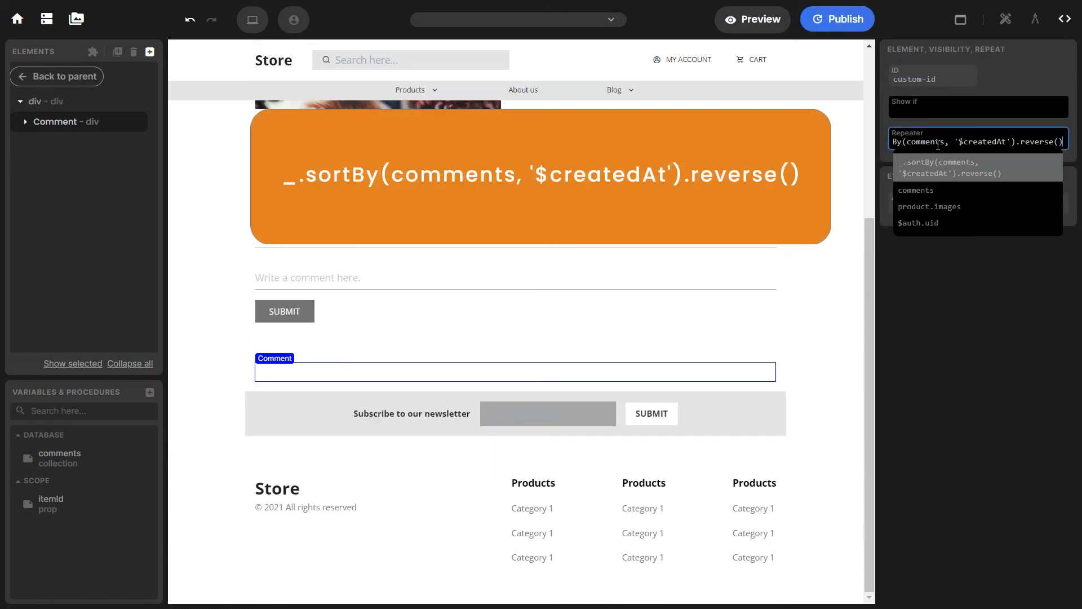
pyautogui.click(1019, 75)
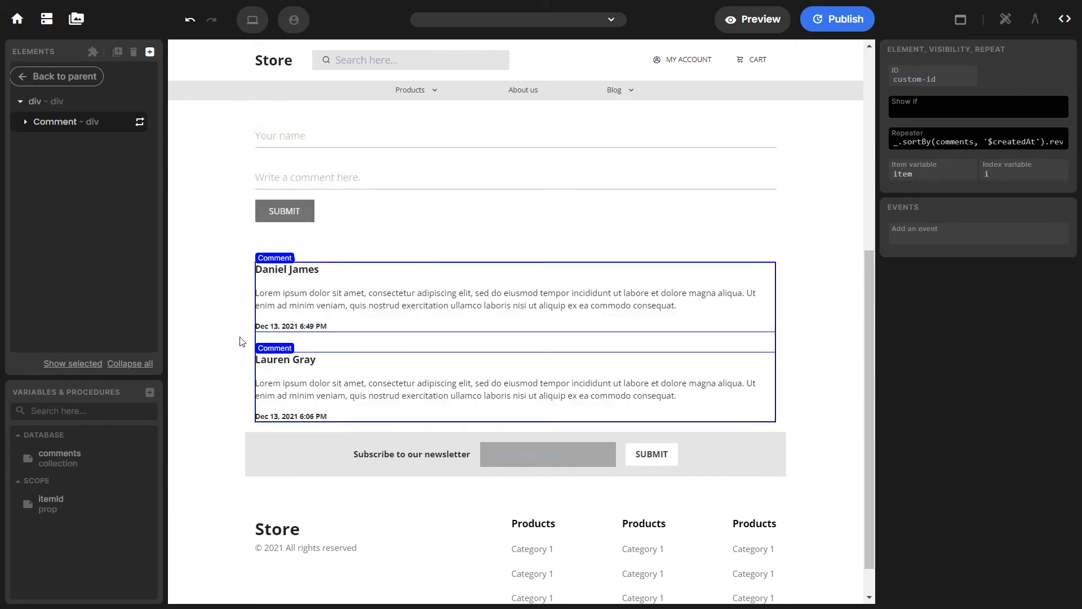
pyautogui.click(326, 18)
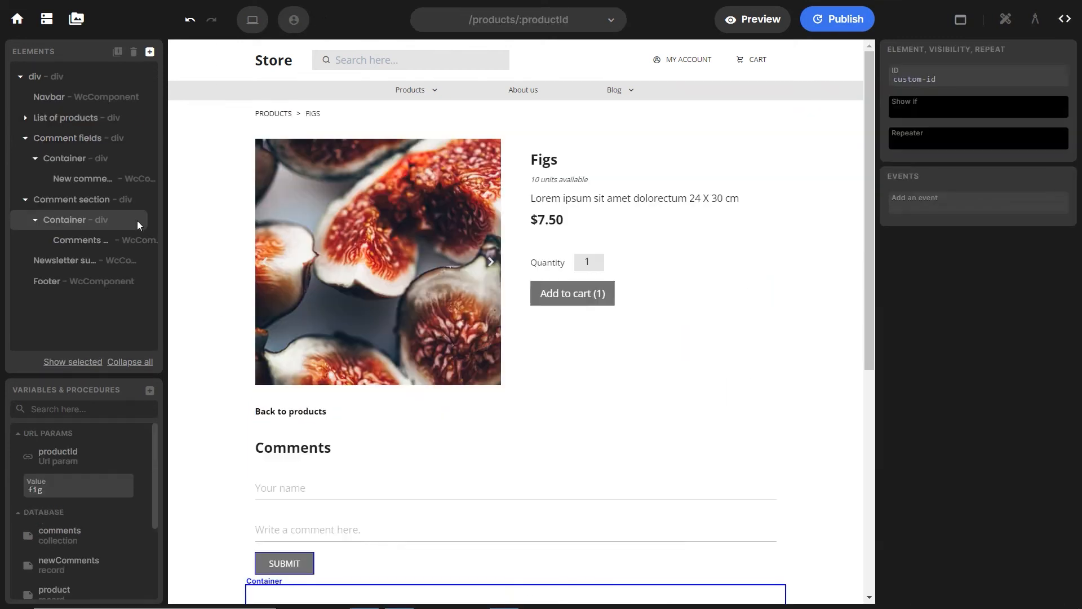
# Open the New comment component, select its Form, and start a variable named newComment
pyautogui.click(128, 183)
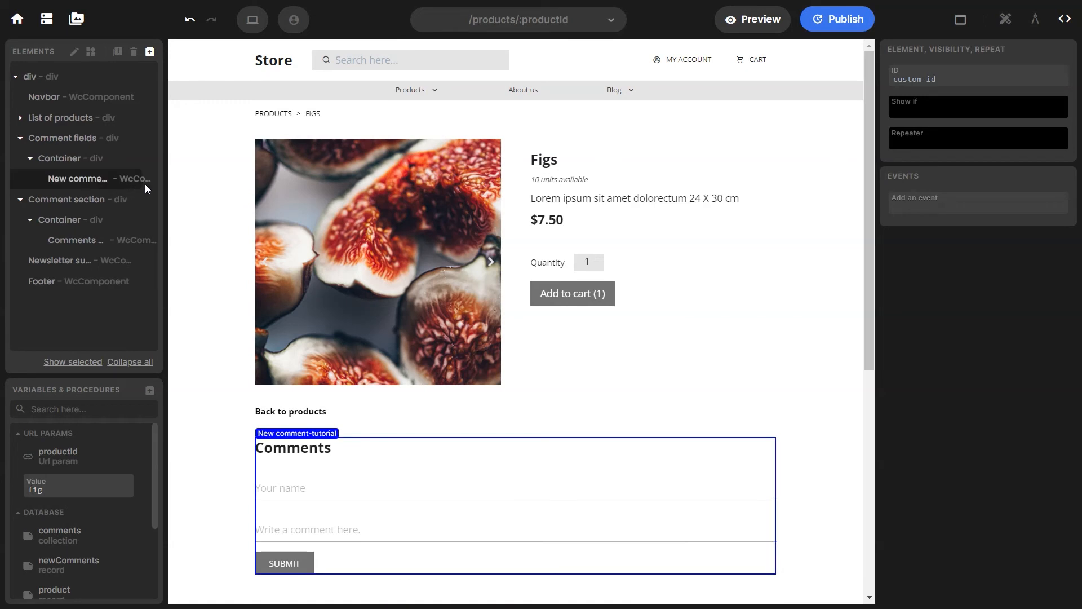
pyautogui.click(72, 53)
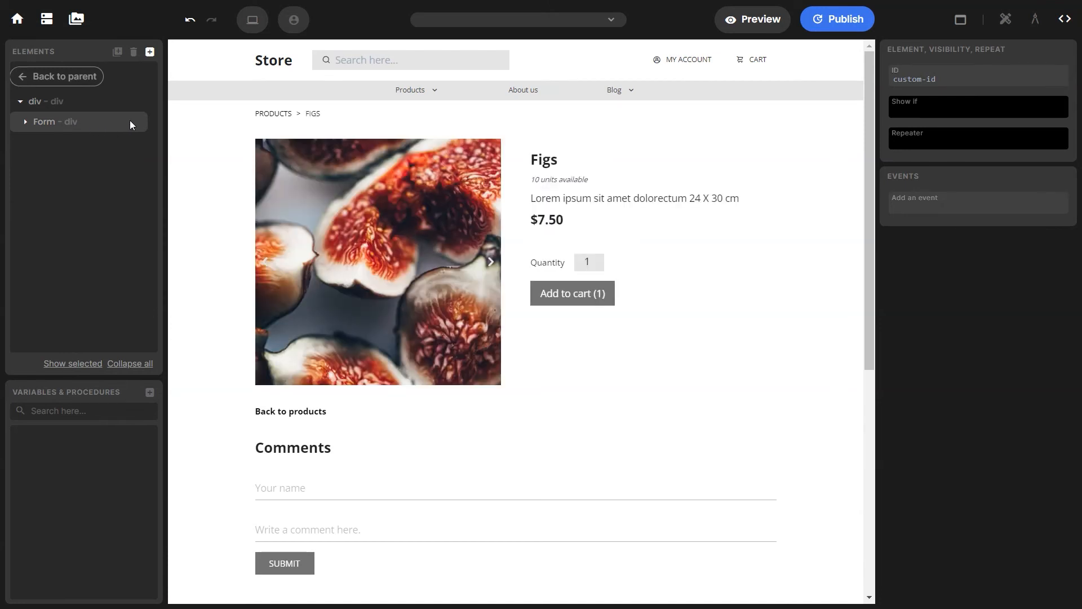
pyautogui.click(129, 120)
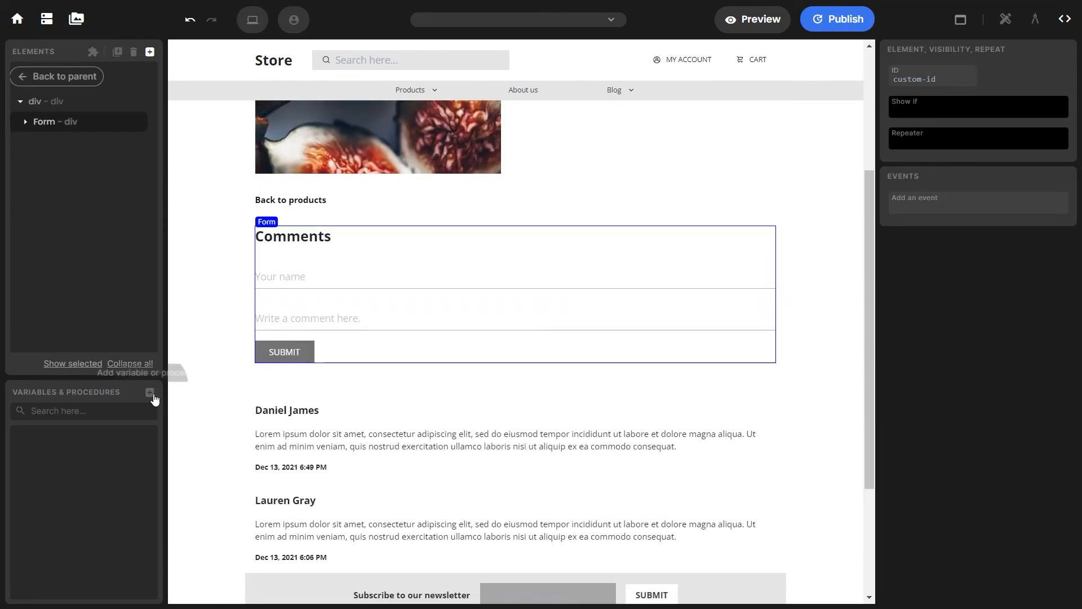
pyautogui.click(149, 392)
pyautogui.click(169, 395)
pyautogui.click(216, 361)
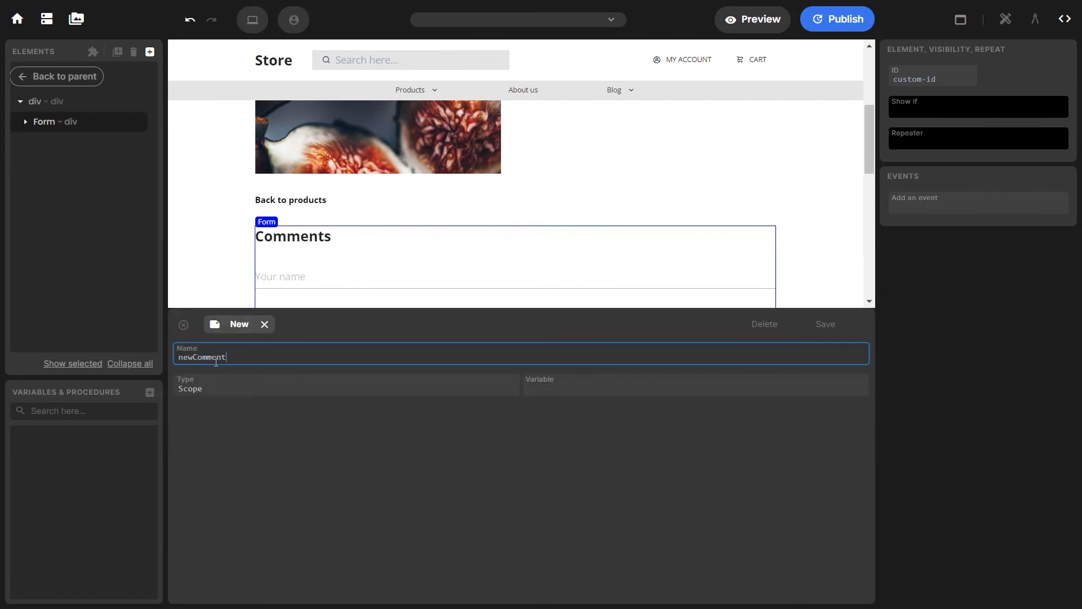
pyautogui.write('newComment')
# Make newComment a Database Record variable linked to the comments table and save it
pyautogui.click(212, 379)
pyautogui.click(218, 440)
pyautogui.click(529, 385)
pyautogui.click(550, 416)
pyautogui.click(311, 419)
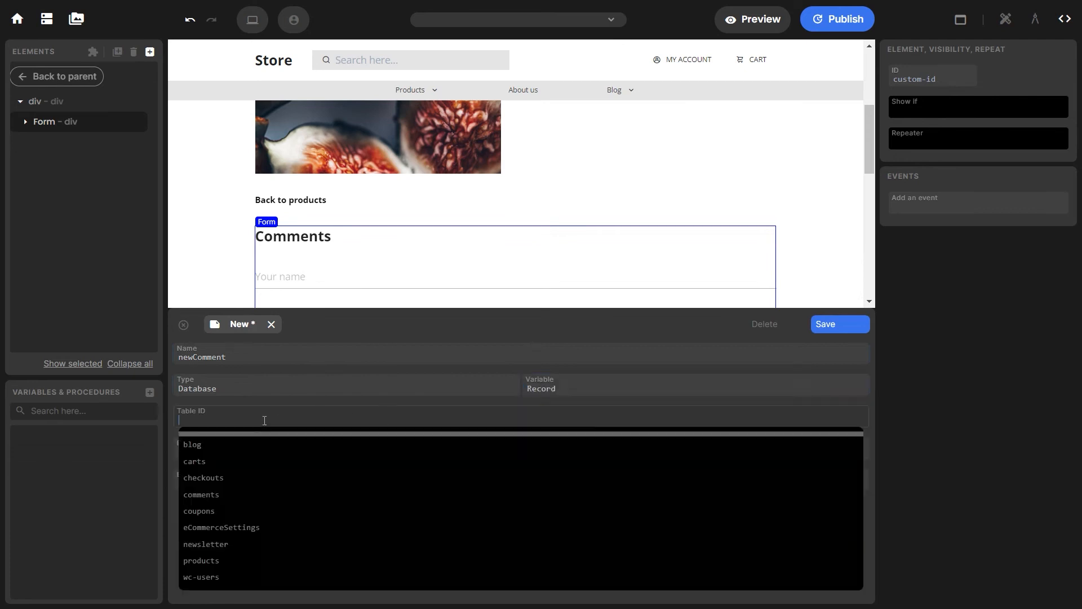
pyautogui.click(233, 494)
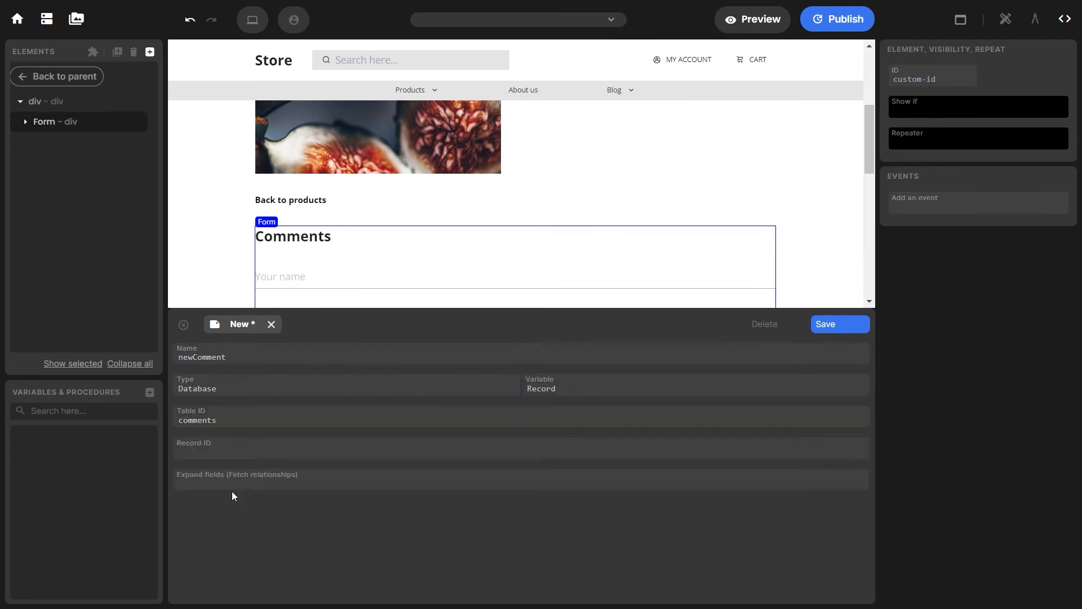
pyautogui.click(827, 327)
# Add a second variable, itemId, of type Prop and save it
pyautogui.click(150, 392)
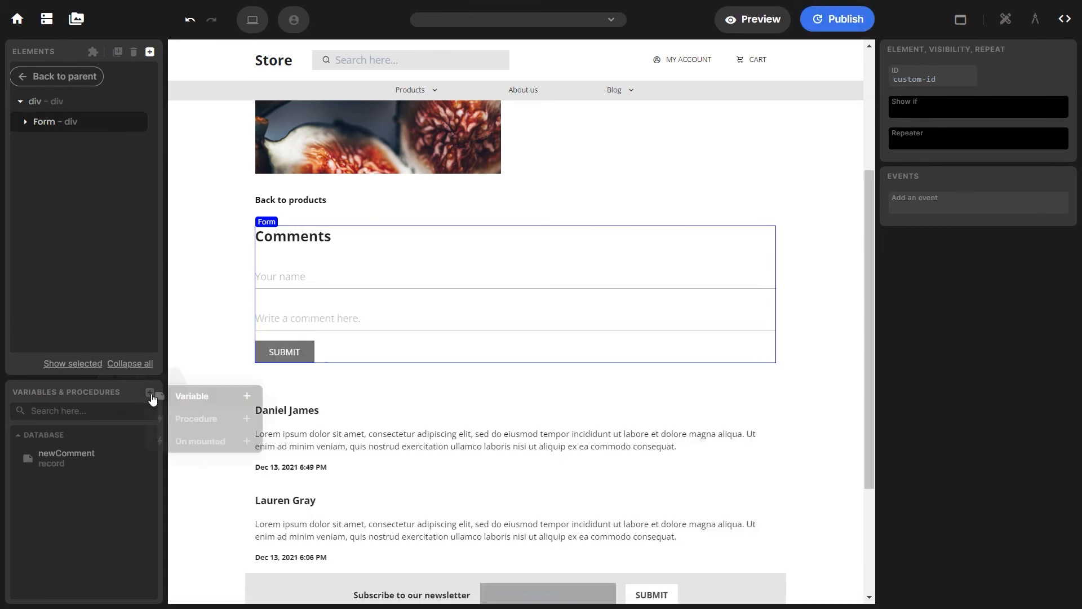
pyautogui.click(213, 399)
pyautogui.click(211, 361)
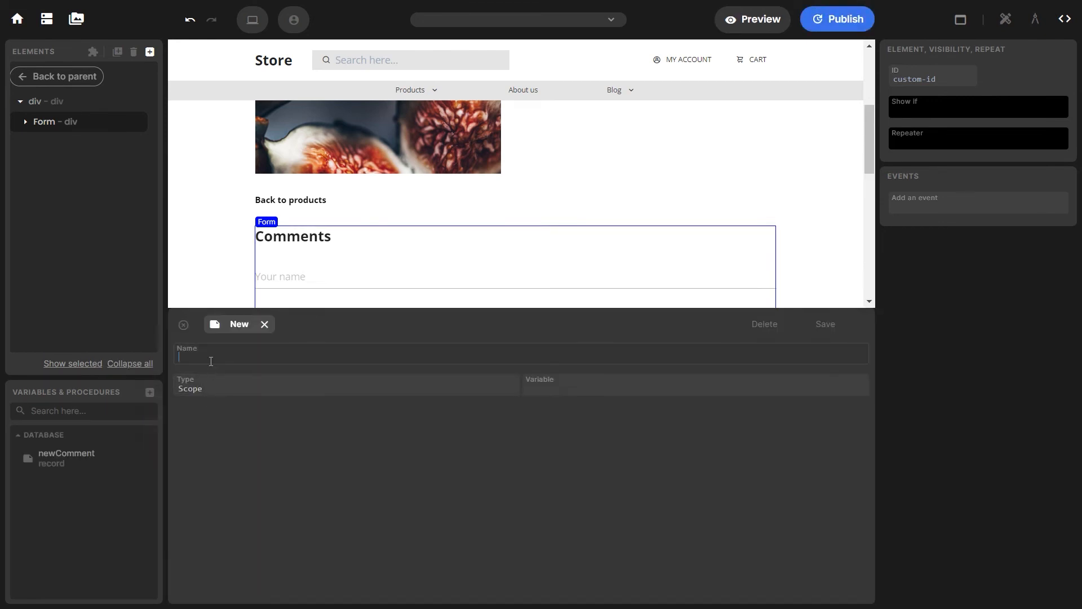
pyautogui.click(217, 385)
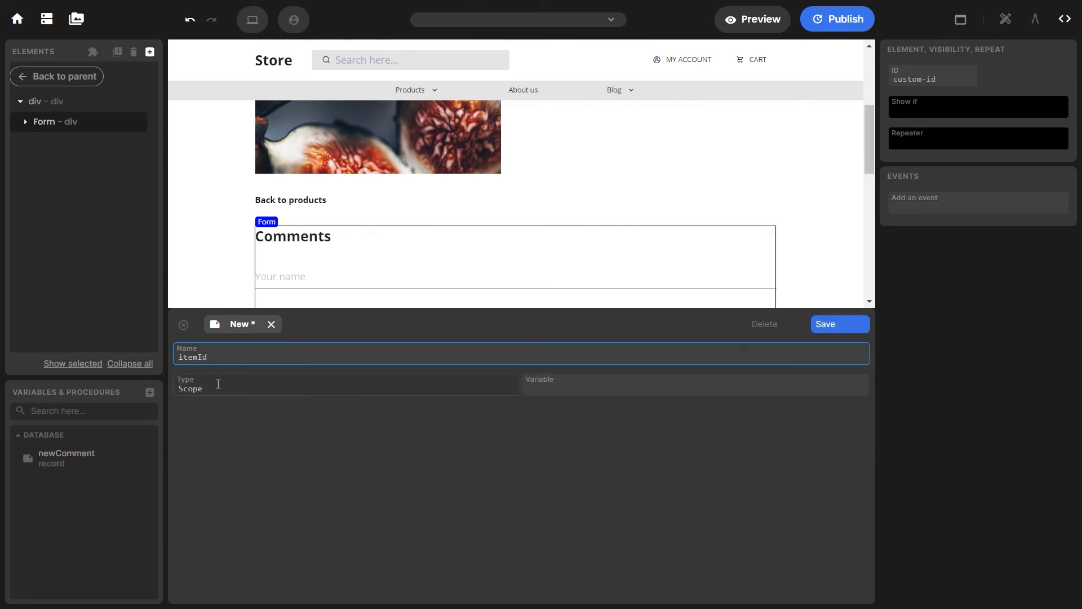
pyautogui.click(560, 388)
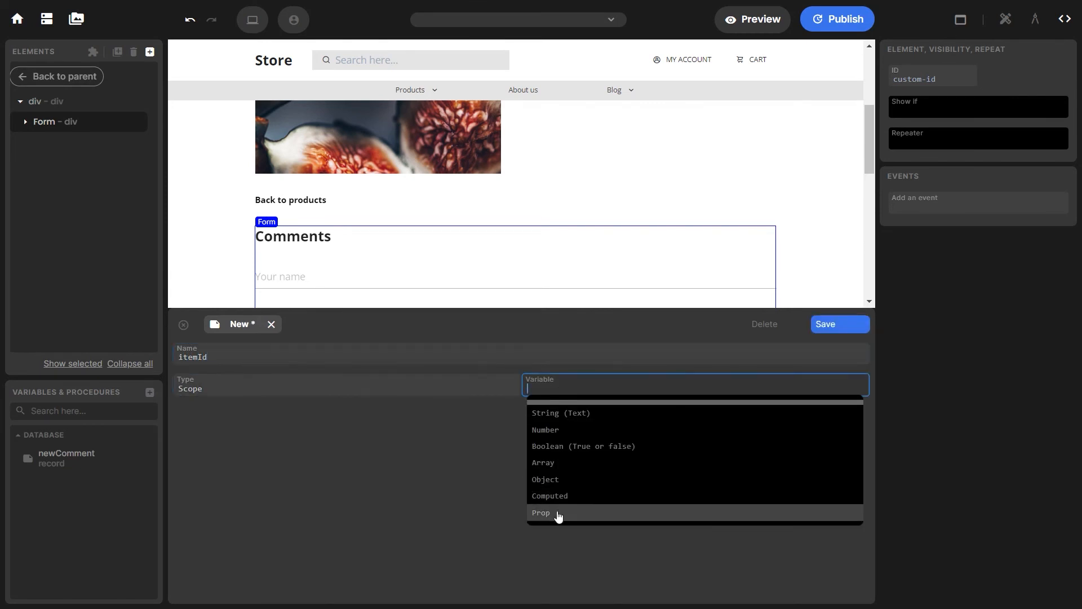
pyautogui.click(556, 513)
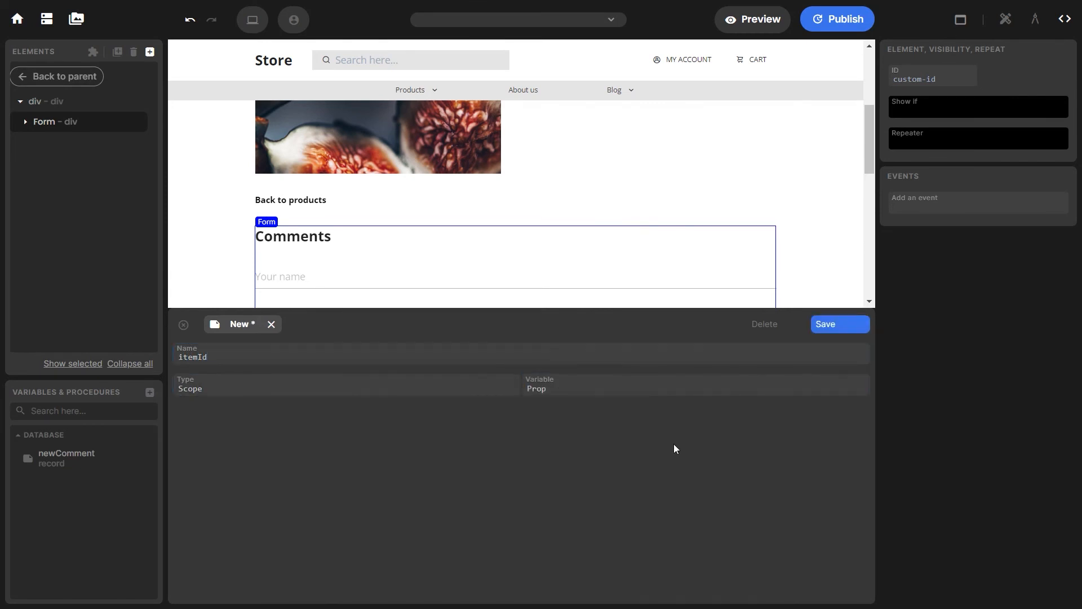
pyautogui.click(826, 323)
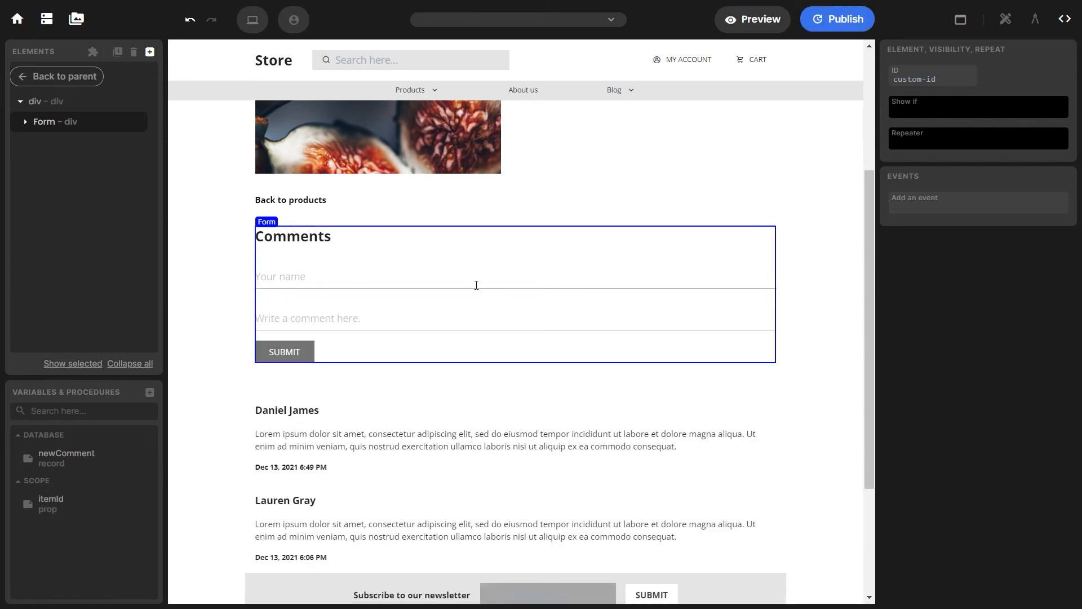
pyautogui.click(311, 272)
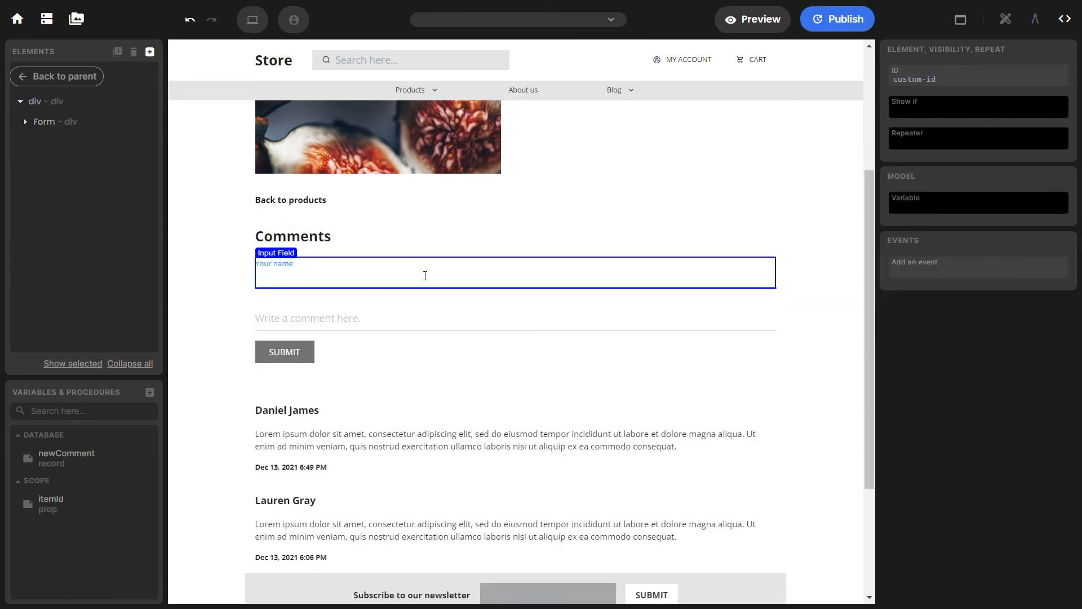
# Bind the Your name input's model variable to newComment.name
pyautogui.click(29, 123)
pyautogui.click(74, 163)
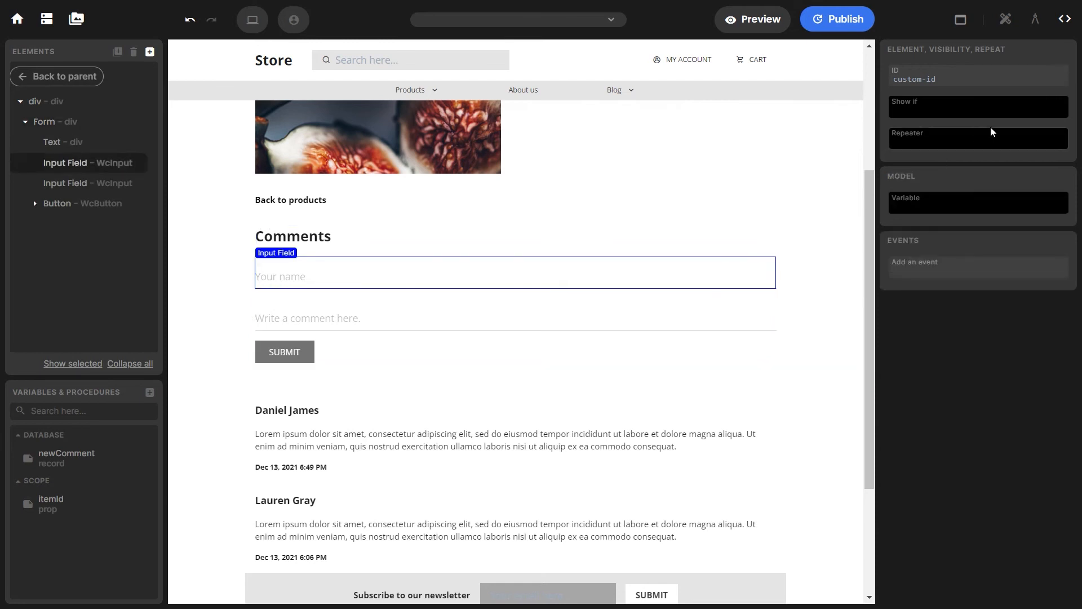
pyautogui.click(985, 202)
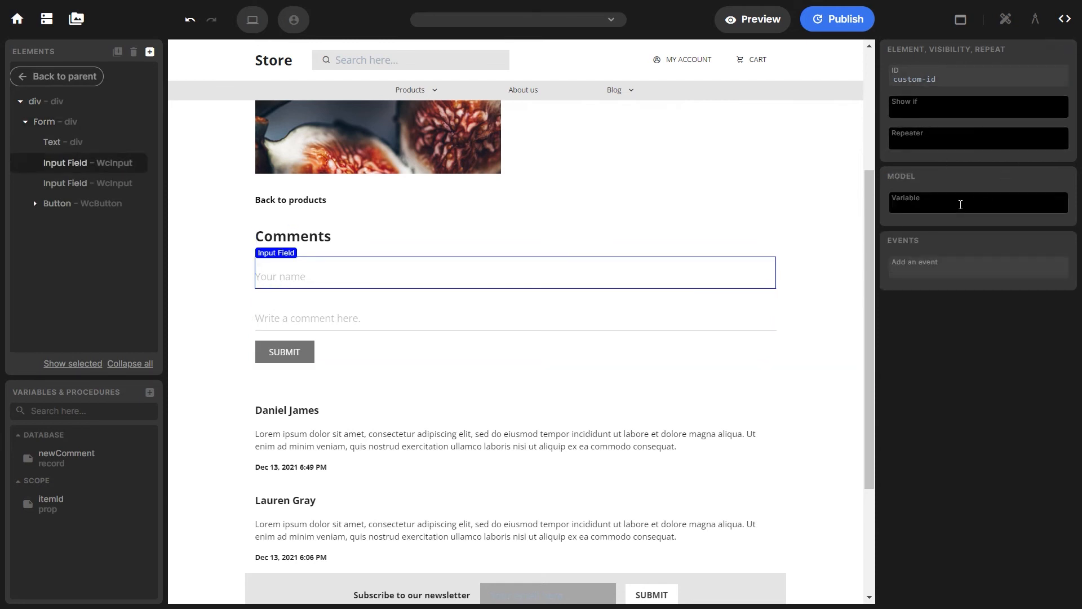
pyautogui.write('newComme')
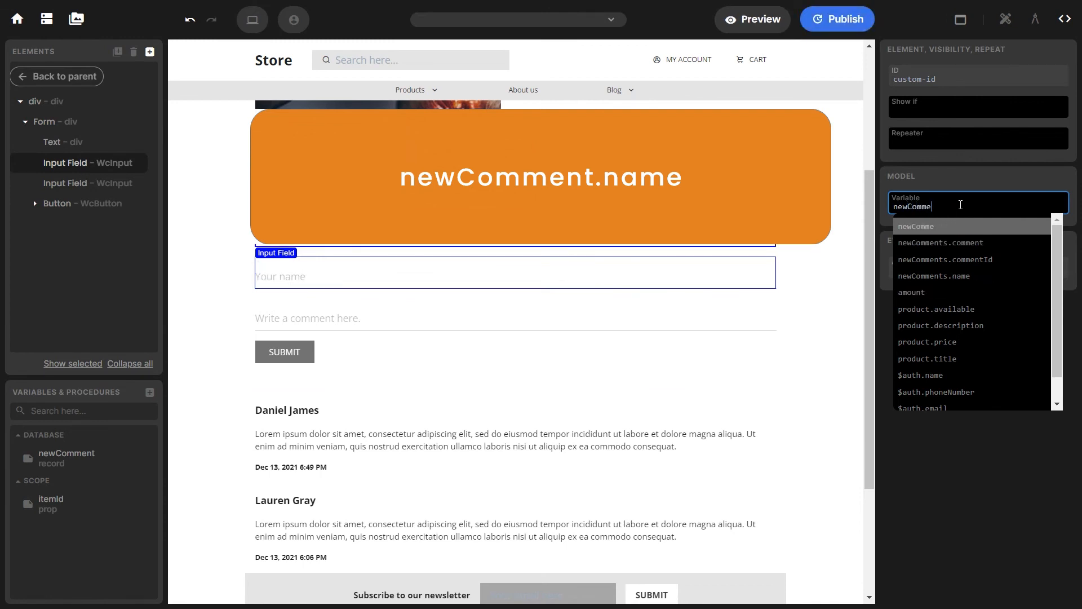
pyautogui.write('nnt.name')
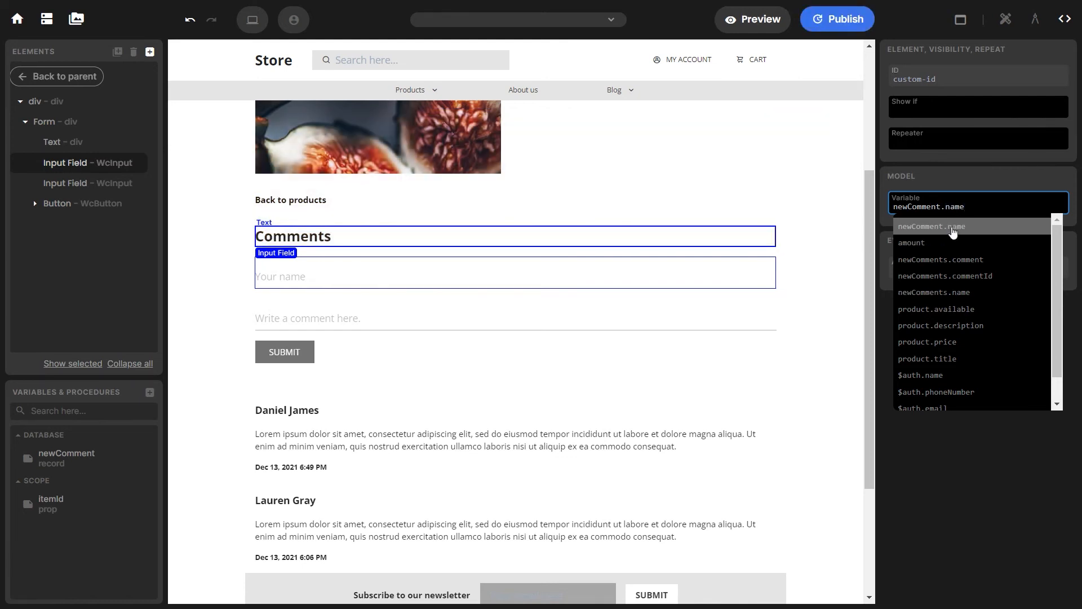
pyautogui.click(952, 231)
# Bind the comment input's model variable to newComment.comment
pyautogui.click(614, 314)
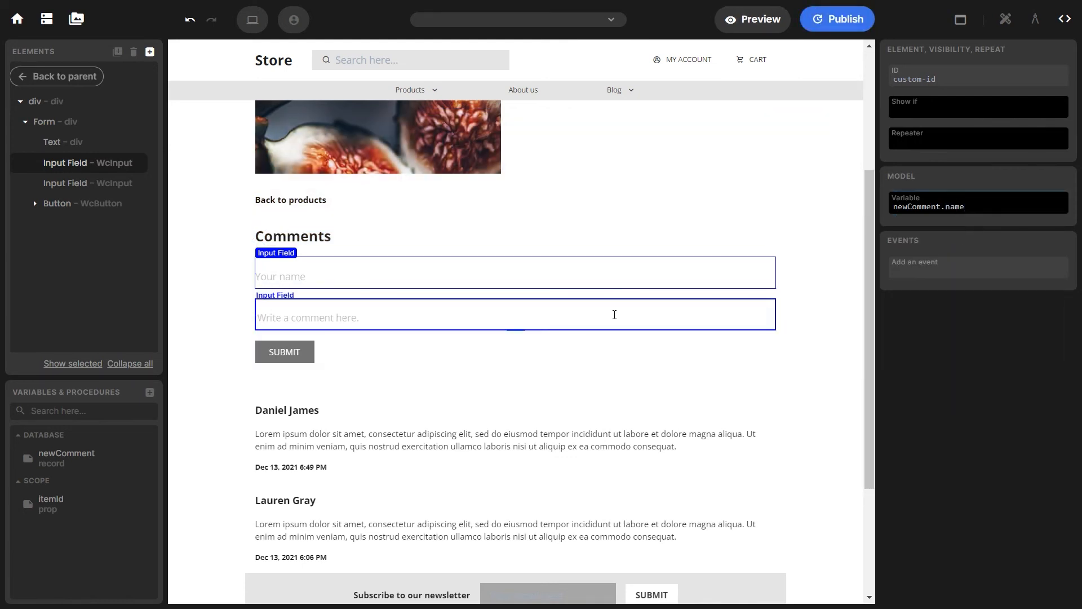
pyautogui.click(916, 208)
pyautogui.write('new')
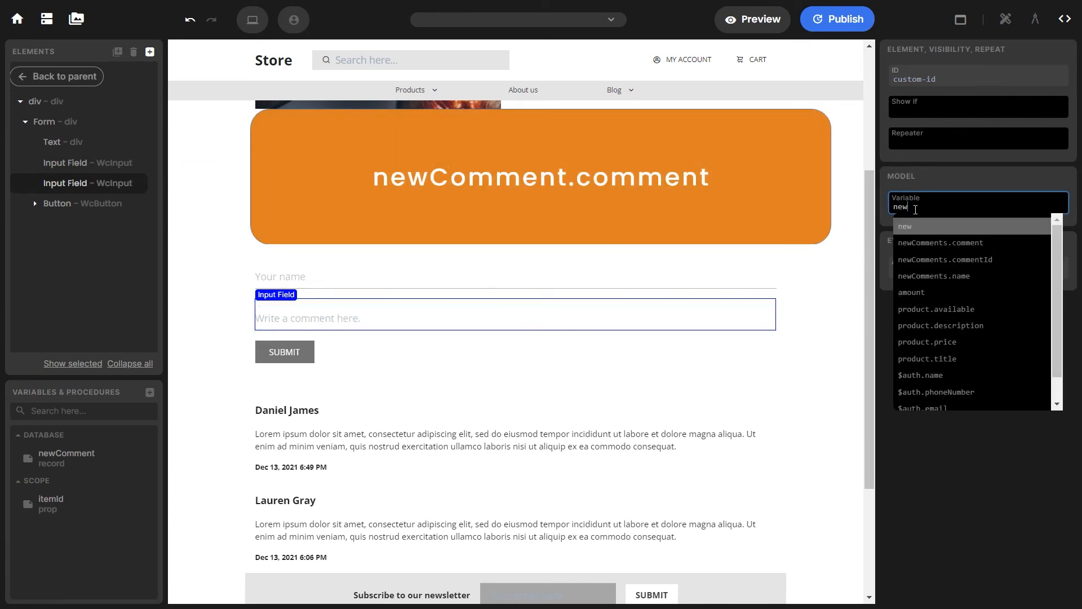
pyautogui.write('Comment.comment')
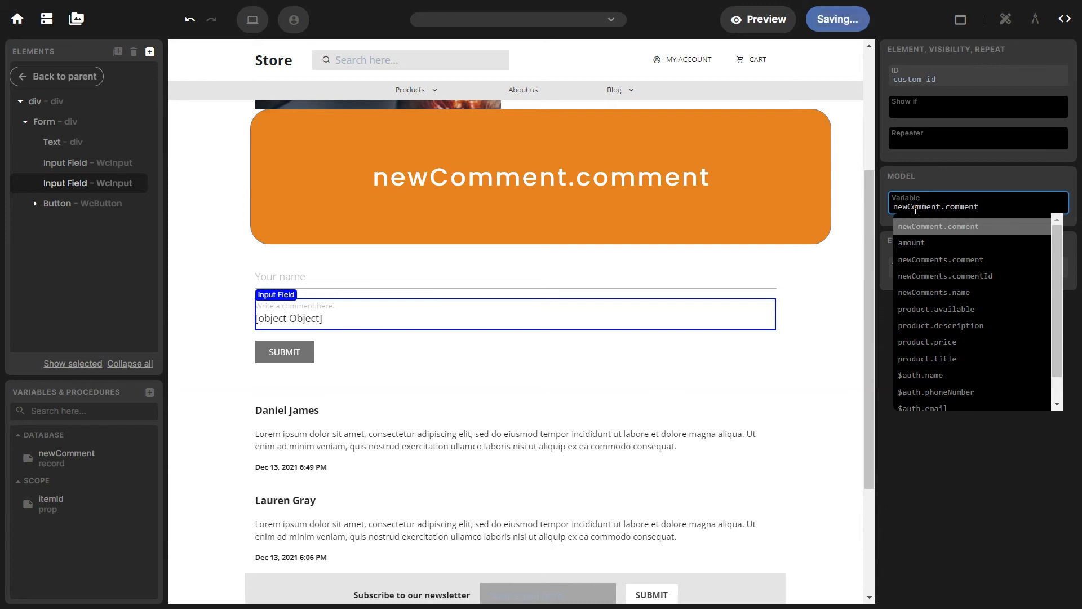
pyautogui.click(1035, 232)
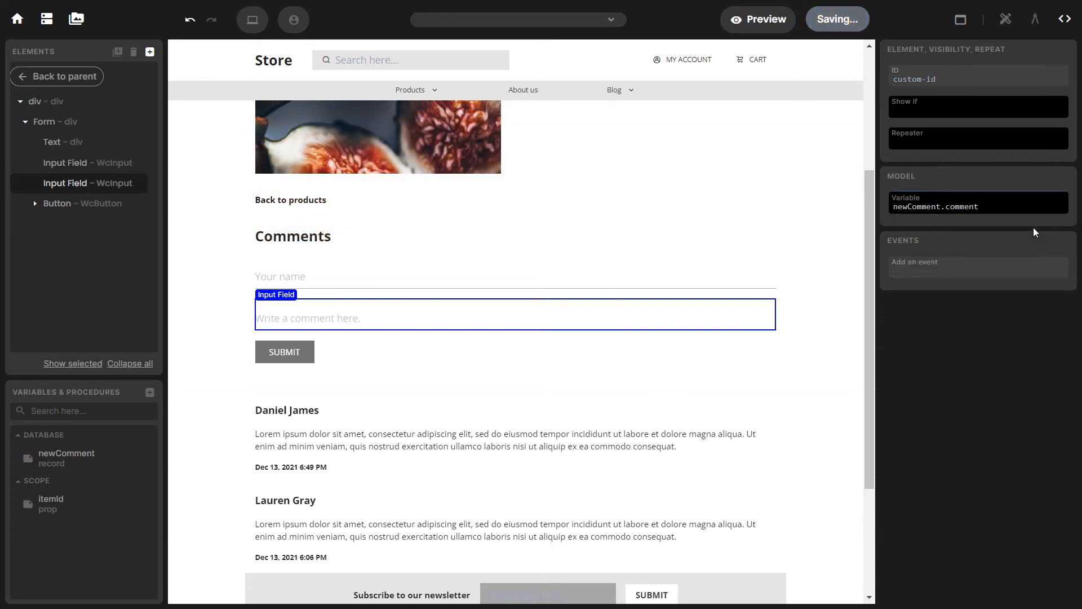
pyautogui.click(1036, 24)
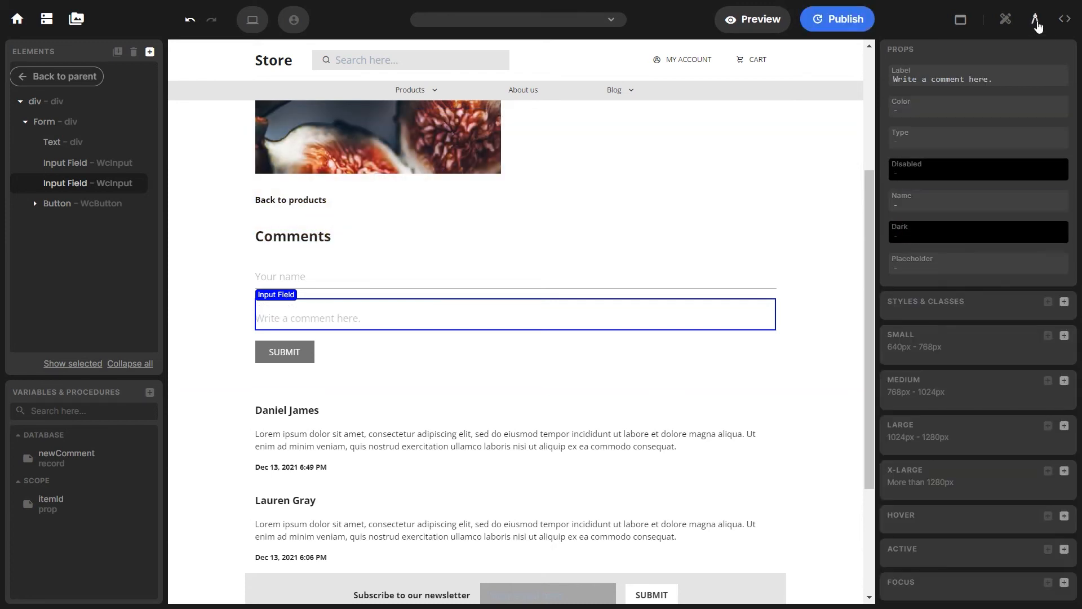
# Relabel the comment input 'Write a comment here...' and clear the selection
pyautogui.click(996, 80)
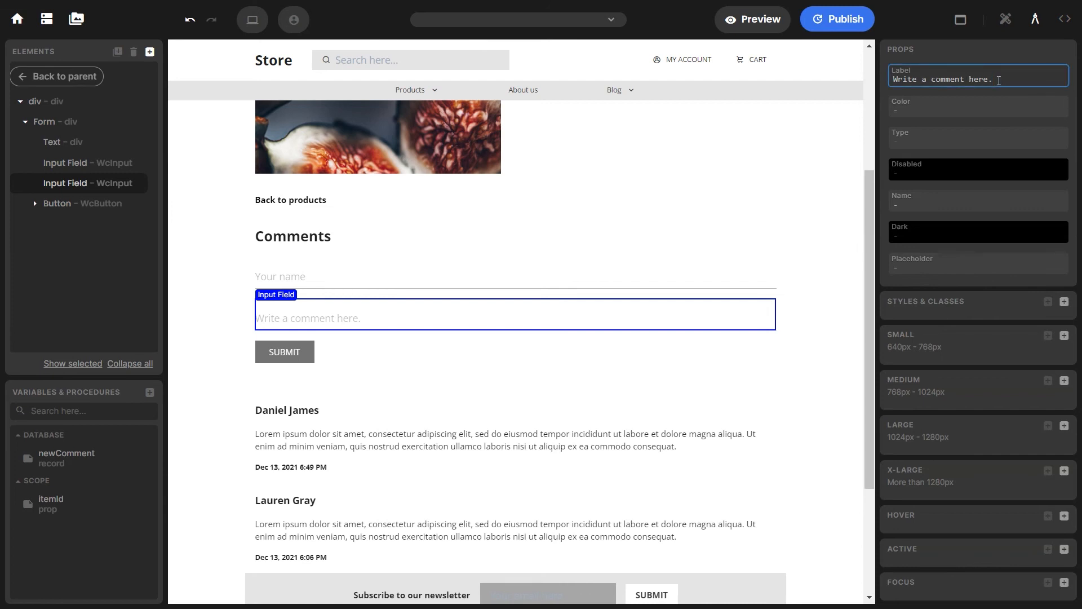
pyautogui.click(387, 275)
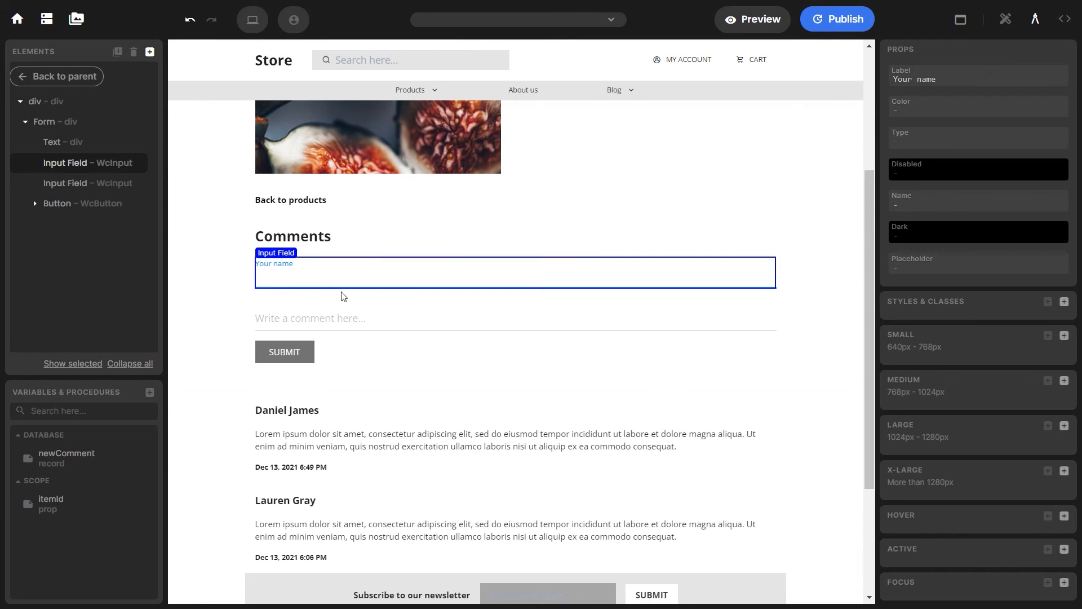
pyautogui.press('Escape')
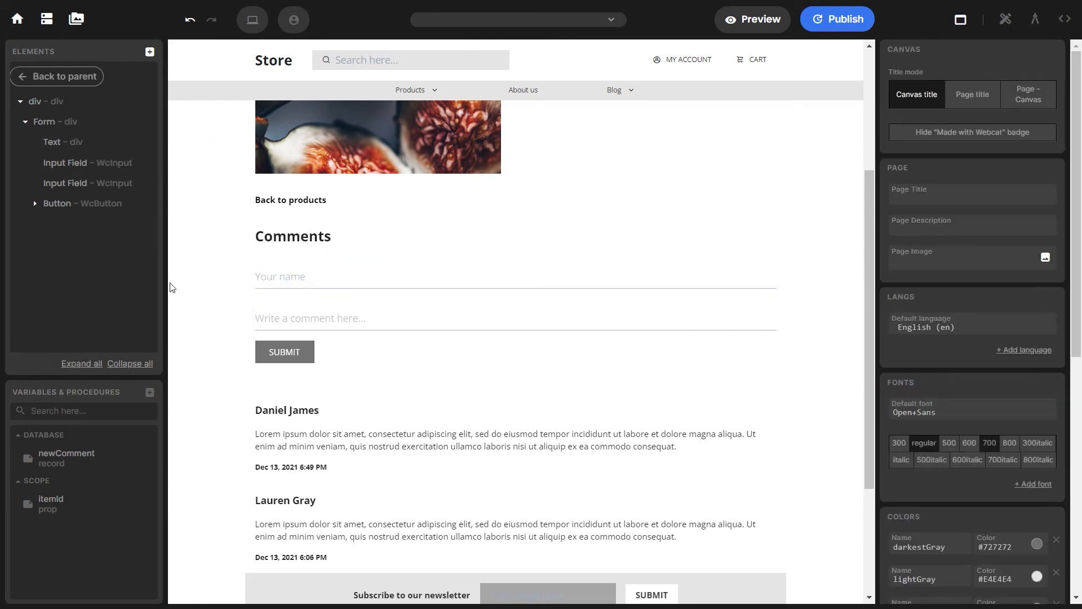
# Create a Mutate variable procedure assignCommentProductId setting newComment.commentId to itemId
pyautogui.click(147, 395)
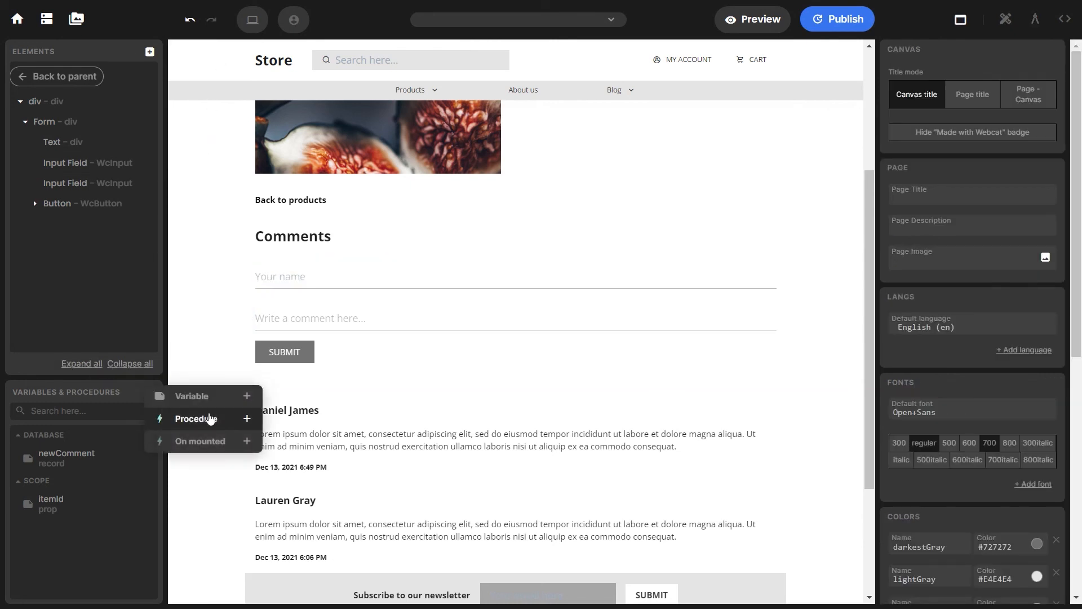
pyautogui.click(209, 417)
pyautogui.click(224, 356)
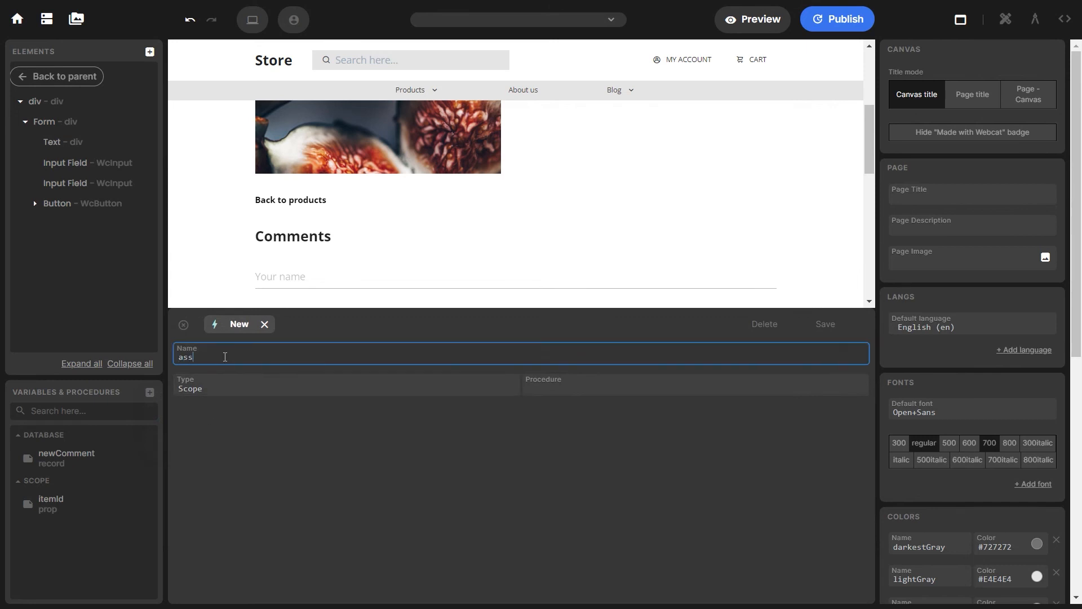
pyautogui.write('assignCommentP')
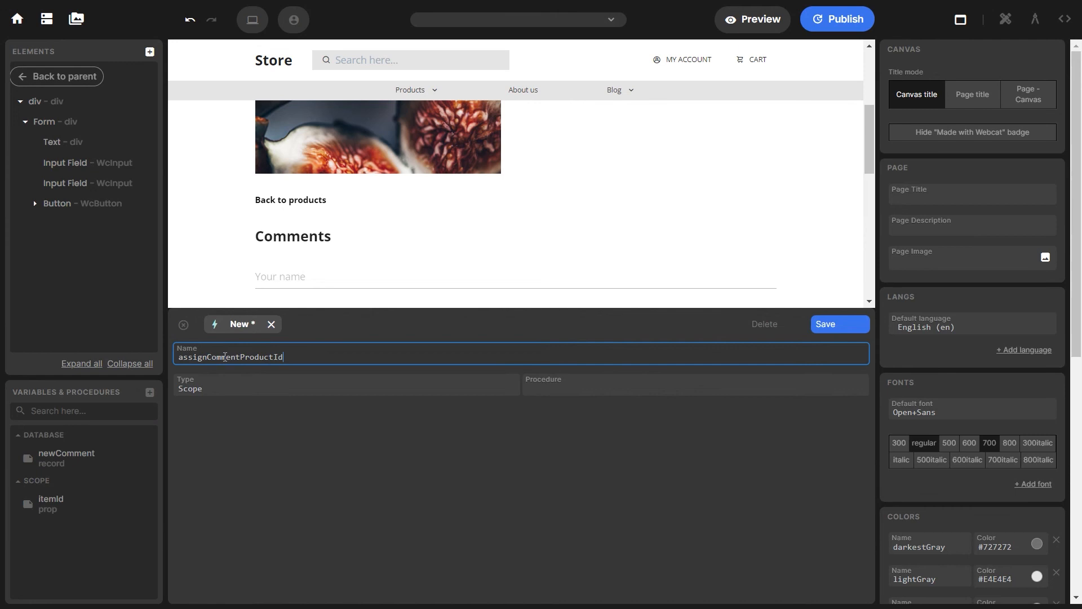
pyautogui.write('roductId')
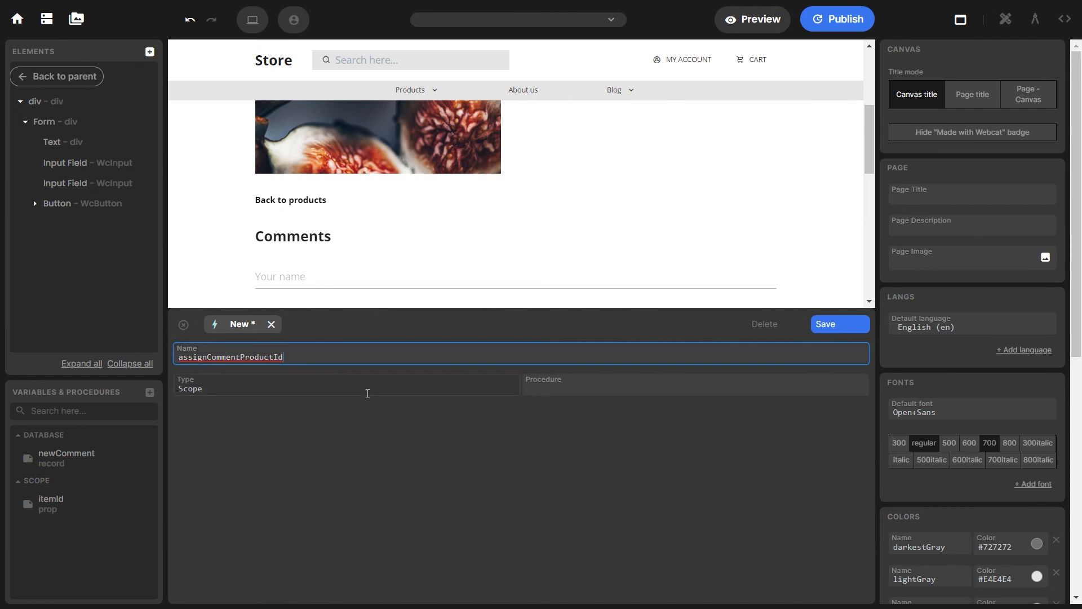
pyautogui.click(570, 383)
pyautogui.click(571, 431)
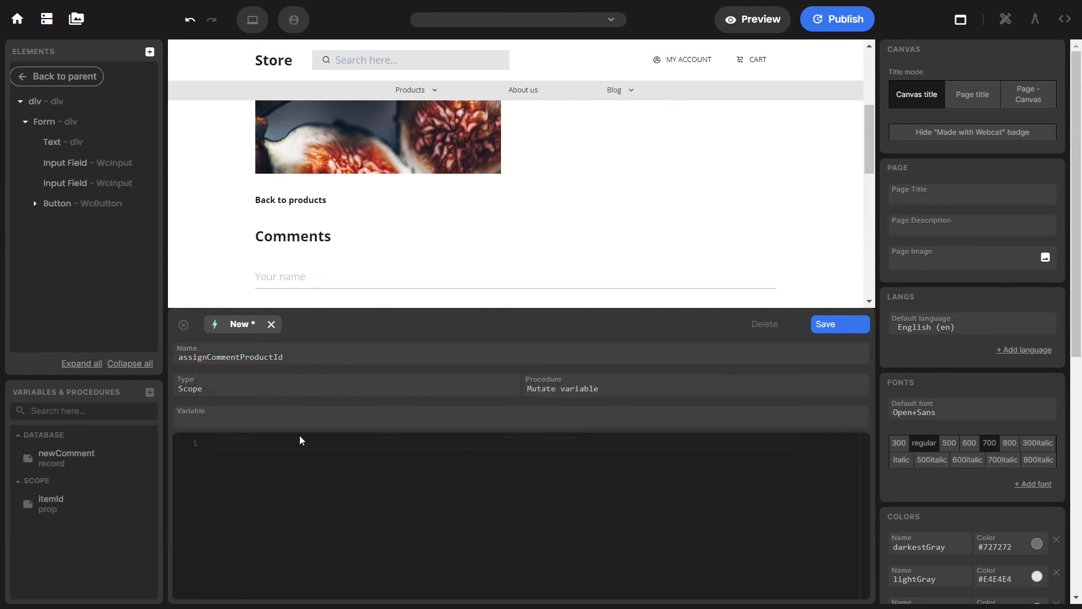
pyautogui.click(237, 421)
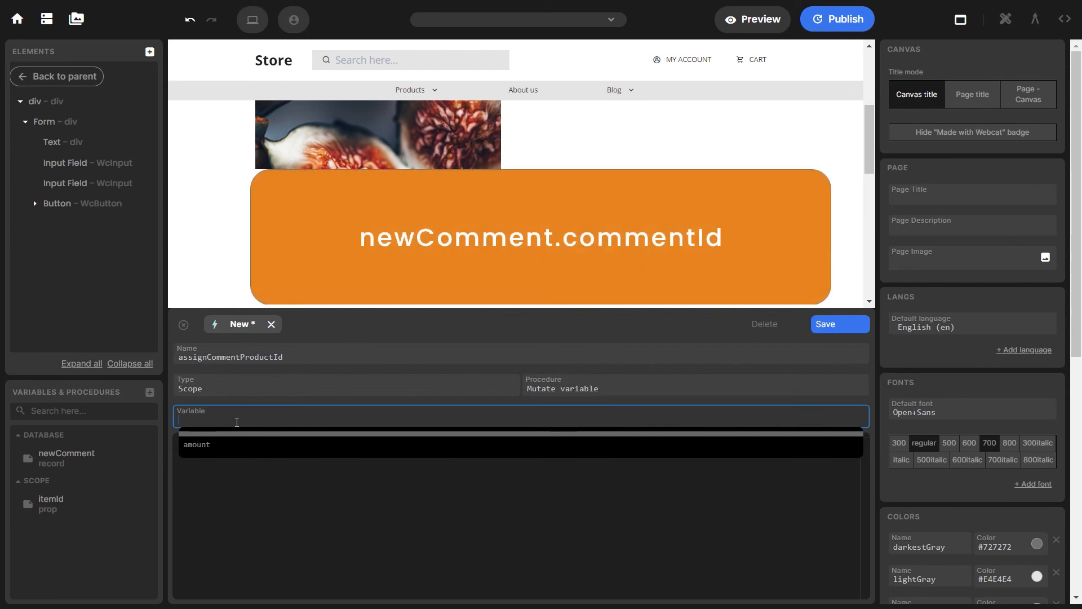
pyautogui.write('newComment.')
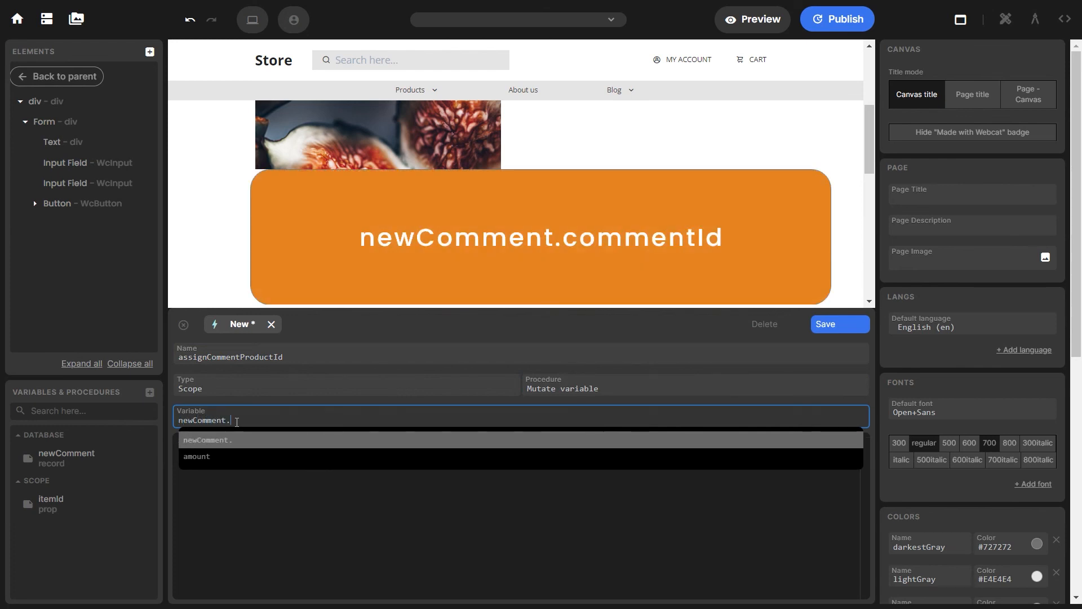
pyautogui.write('commentId')
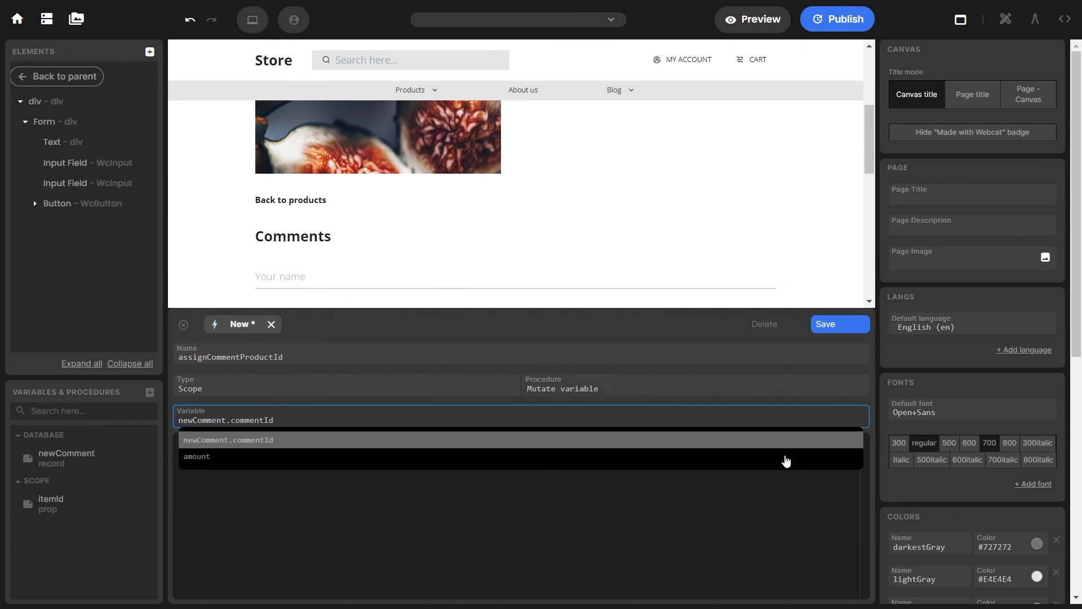
pyautogui.click(485, 479)
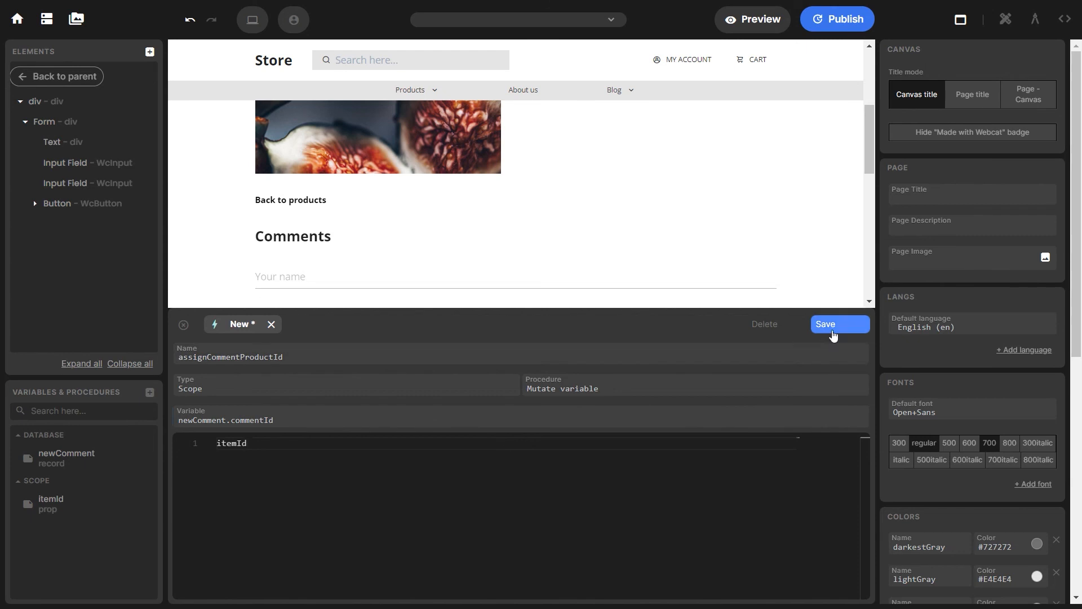
pyautogui.click(835, 329)
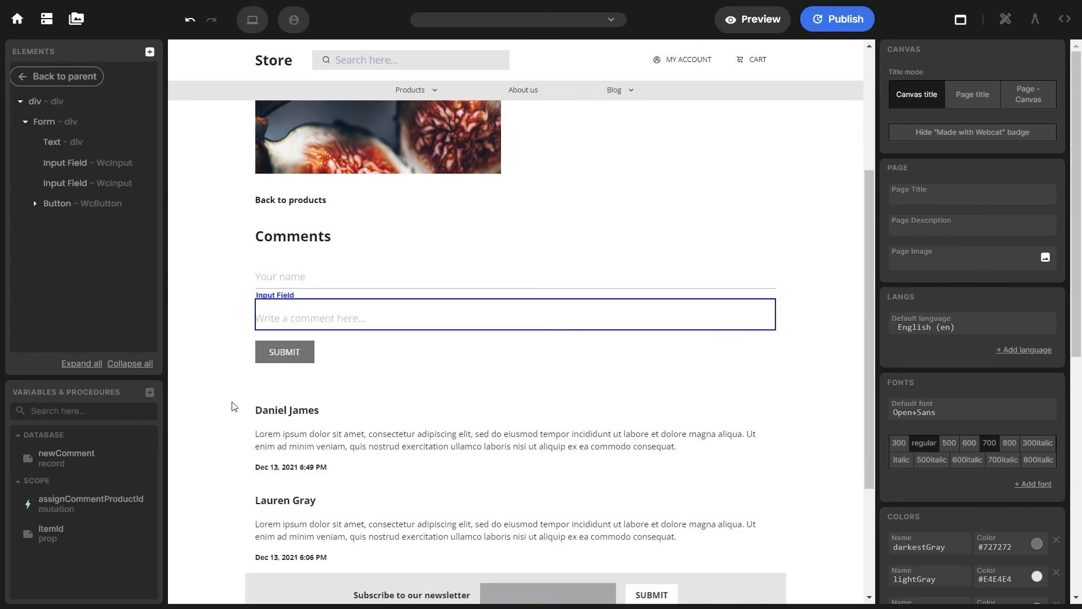
pyautogui.click(149, 391)
# Create a Database procedure saveComment with action Save on the newComment variable
pyautogui.click(201, 420)
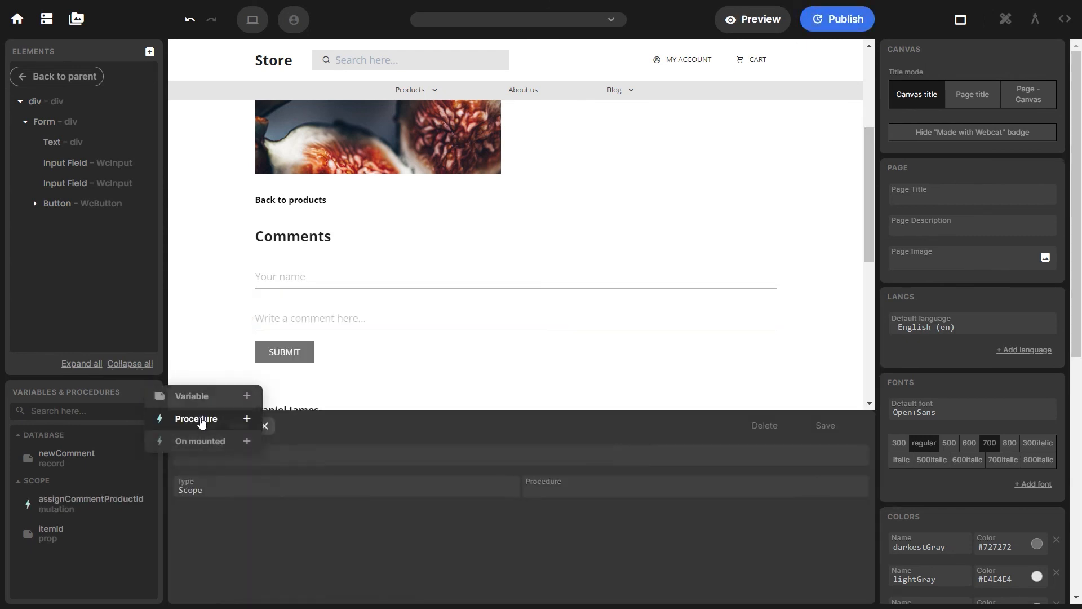
pyautogui.click(216, 360)
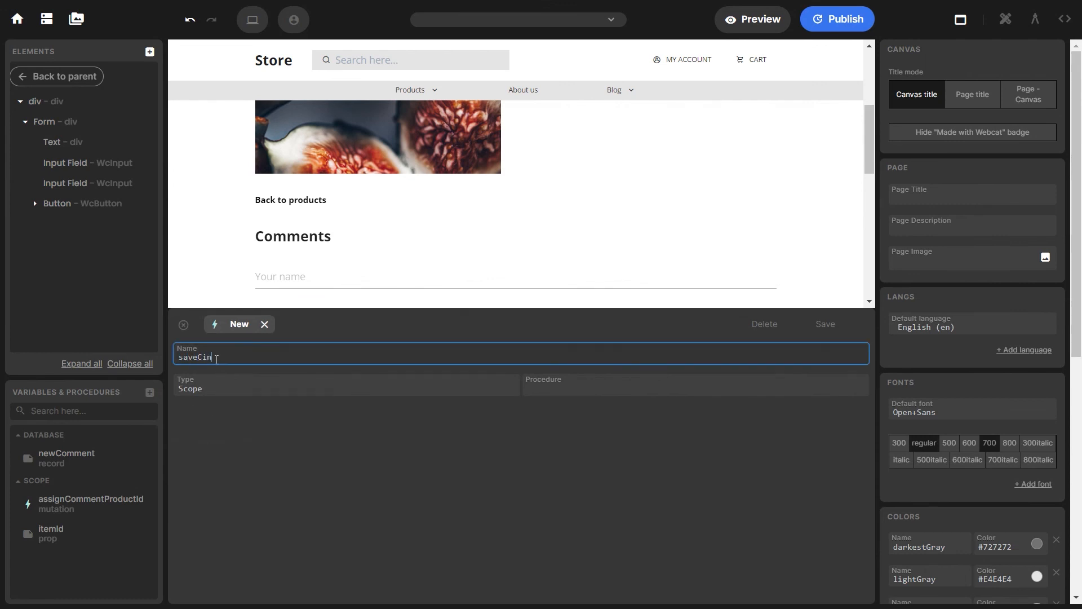
pyautogui.click(216, 387)
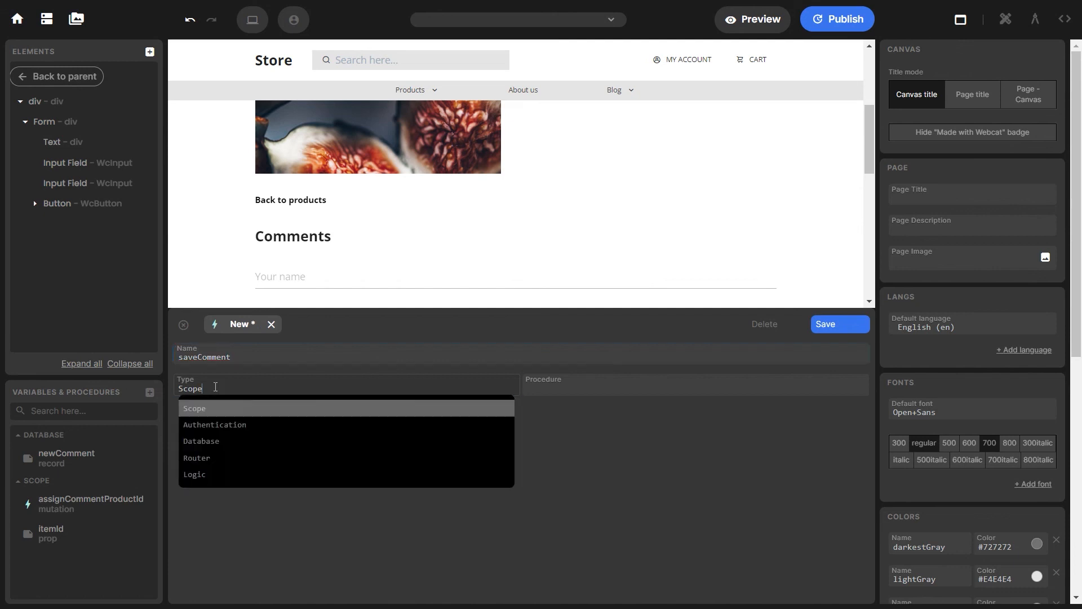
pyautogui.click(217, 443)
pyautogui.click(582, 392)
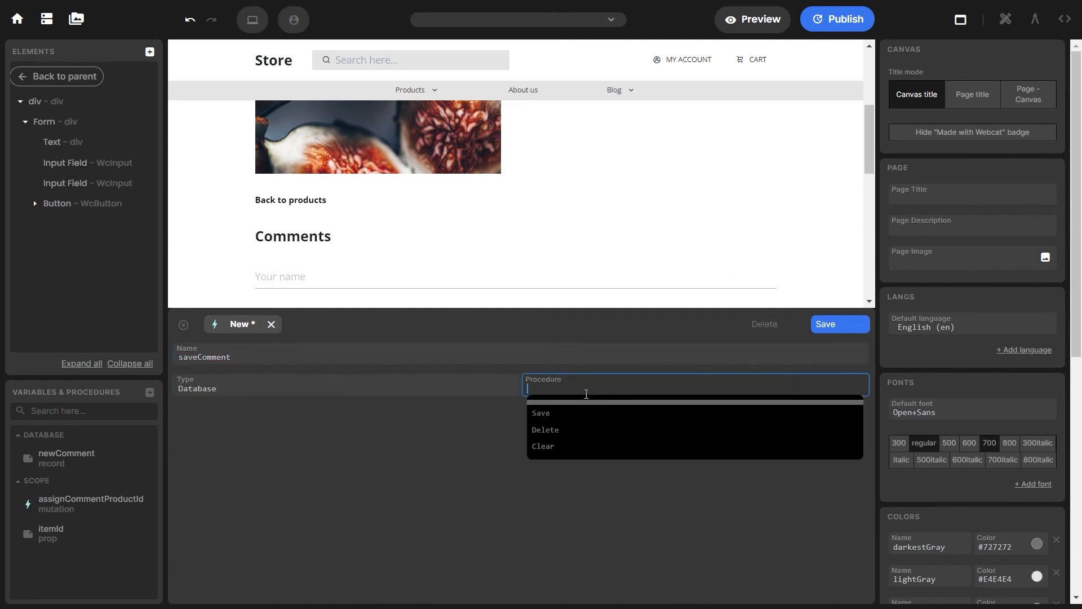
pyautogui.click(582, 413)
pyautogui.click(267, 420)
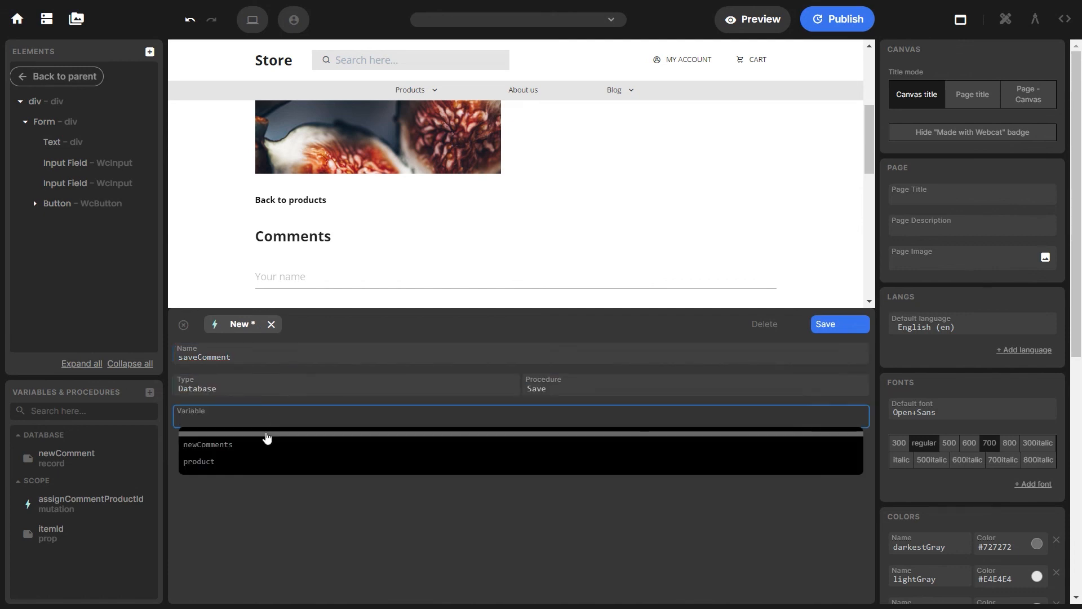
pyautogui.click(217, 442)
pyautogui.click(246, 418)
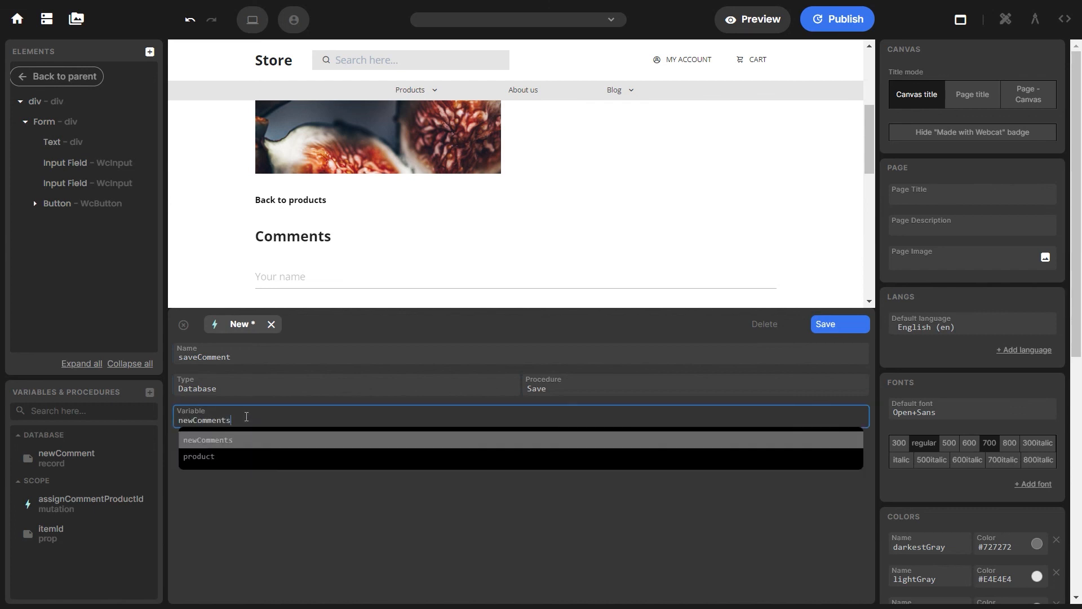
pyautogui.press('BackSpace')
pyautogui.click(587, 342)
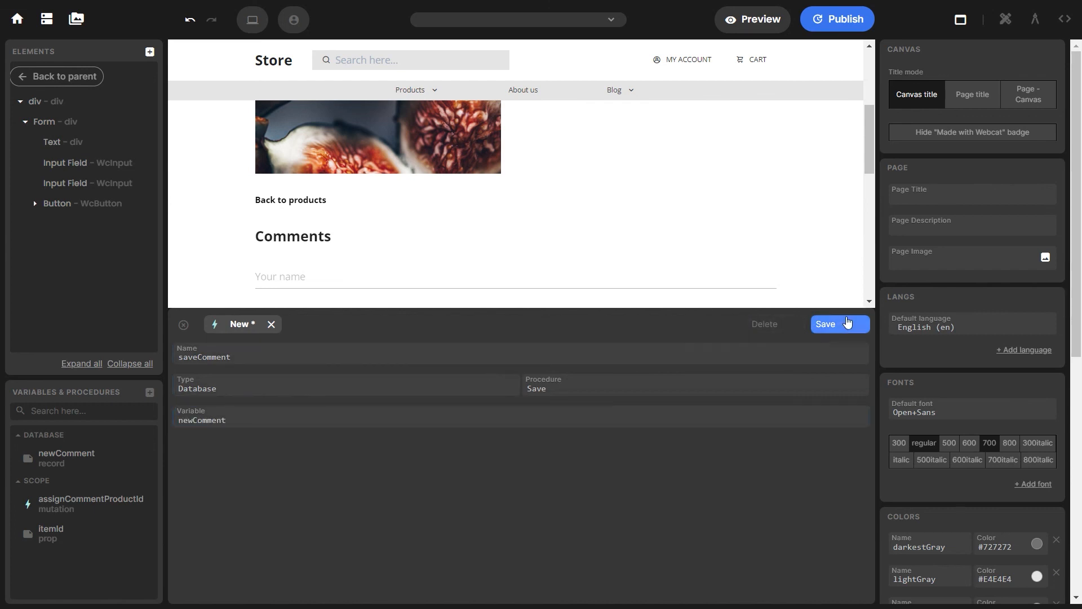
pyautogui.click(842, 324)
pyautogui.click(265, 350)
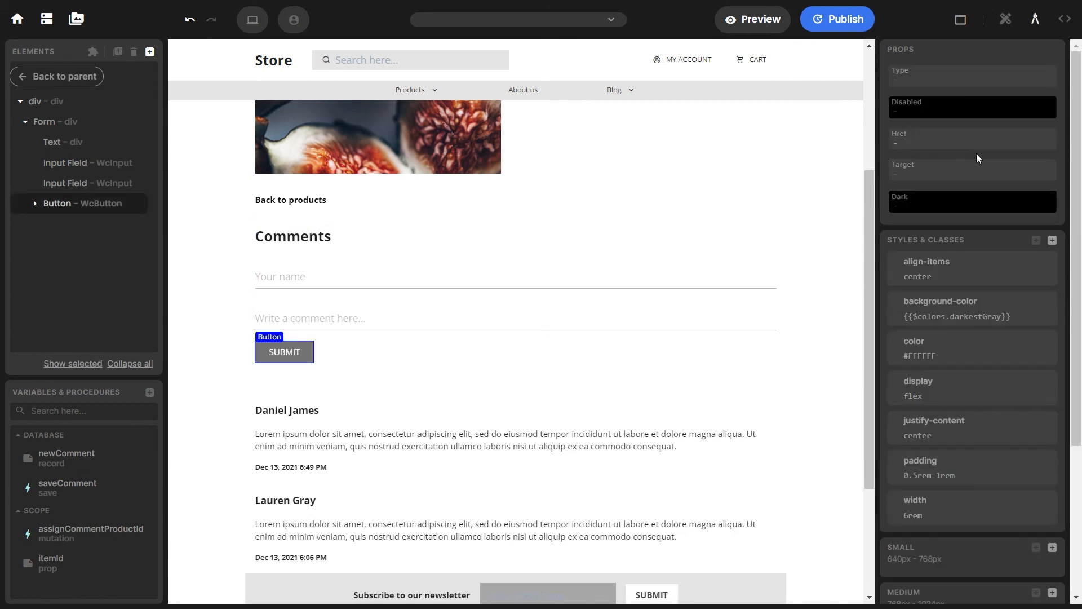
# Give SUBMIT a click event running assignCommentProductId, then saveComment
pyautogui.click(1063, 21)
pyautogui.click(973, 204)
pyautogui.click(957, 224)
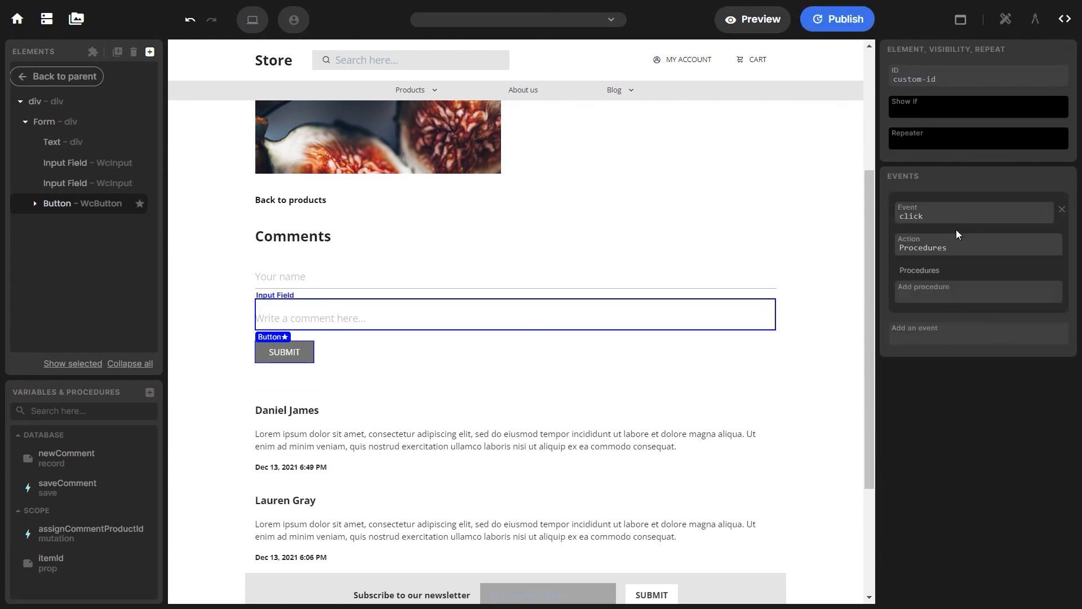
pyautogui.click(937, 293)
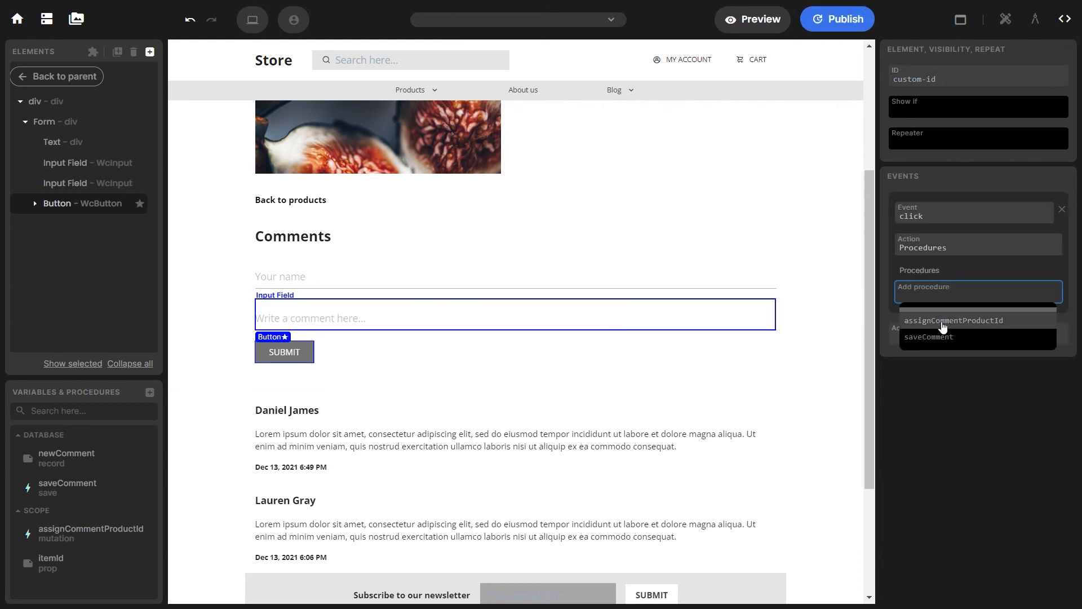
pyautogui.click(941, 320)
pyautogui.click(942, 323)
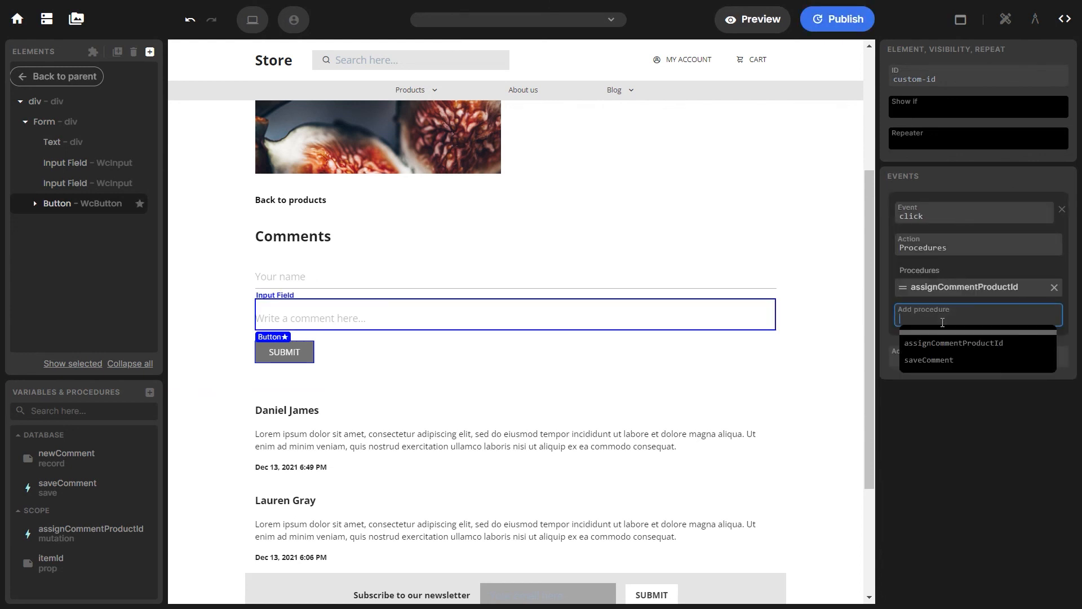
pyautogui.click(942, 361)
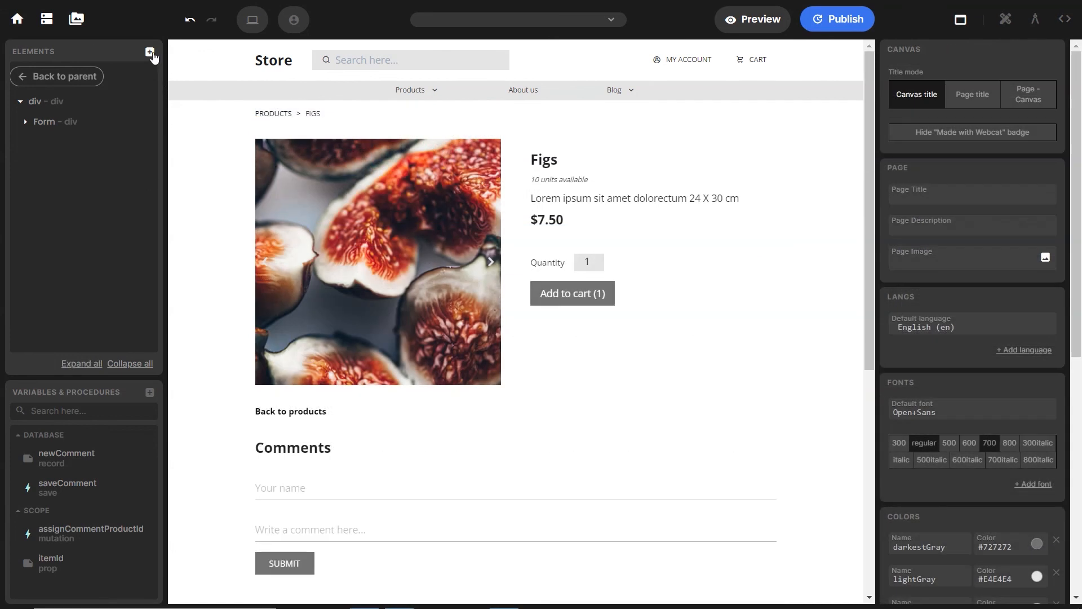
# Add a new div element below the form and name it Feedback
pyautogui.click(150, 51)
pyautogui.click(479, 510)
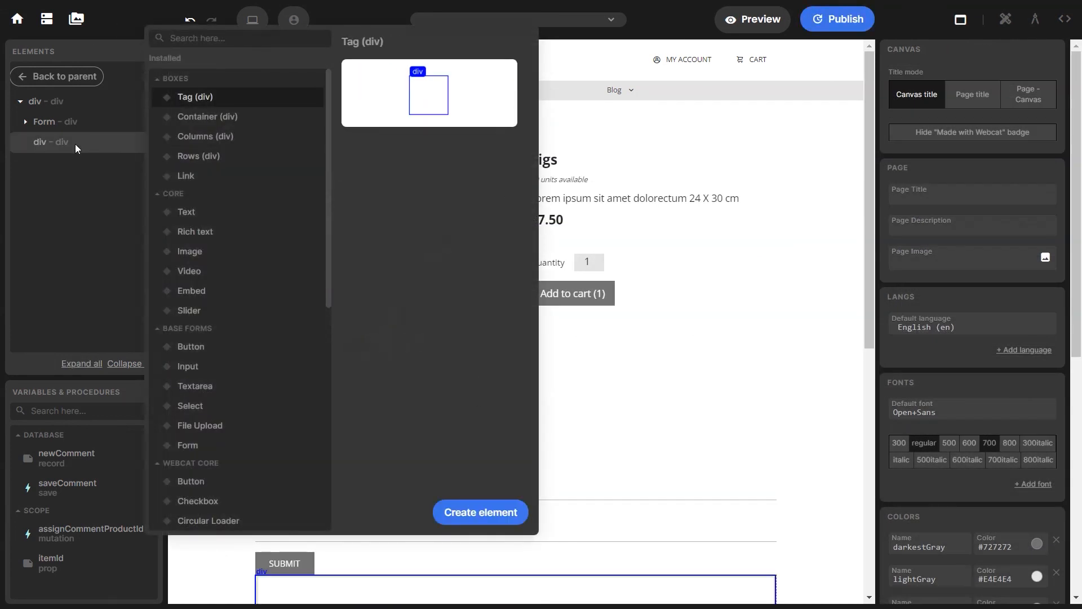
pyautogui.doubleClick(76, 143)
pyautogui.write('Feedback')
pyautogui.press('Return')
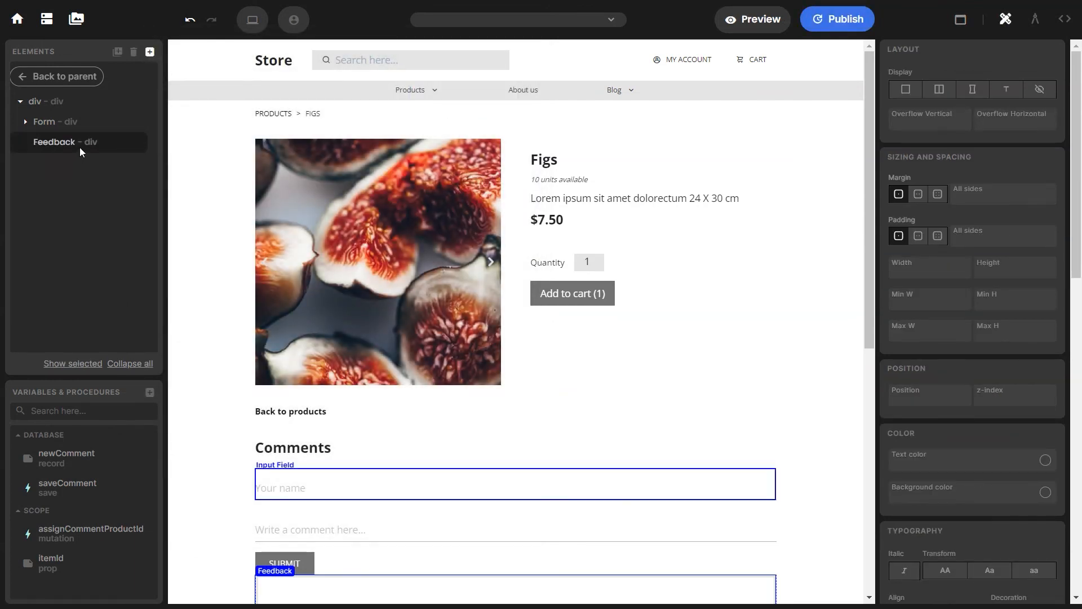
# Put a weight-600 text reading 'Thank you for your comment!' inside Feedback
pyautogui.click(150, 52)
pyautogui.click(186, 211)
pyautogui.click(480, 511)
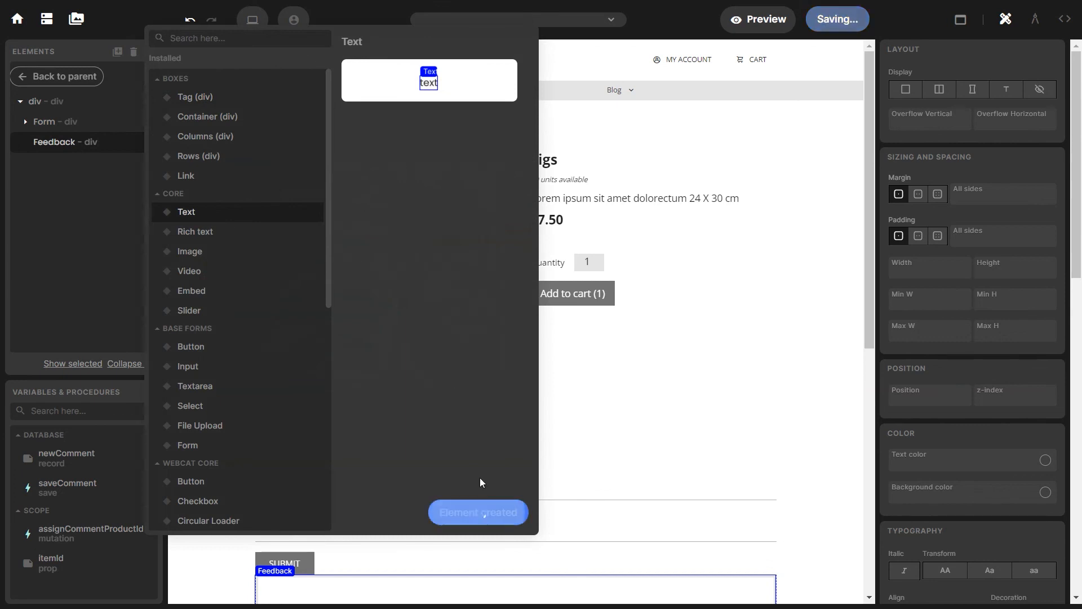
pyautogui.click(25, 143)
pyautogui.click(60, 165)
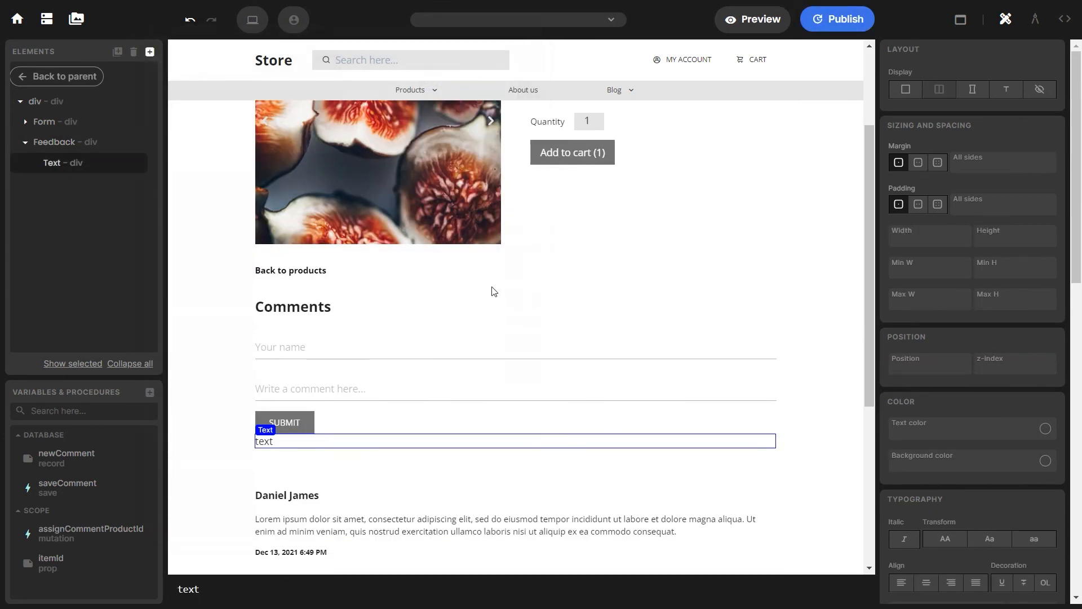
pyautogui.scroll(-4, 930, 406)
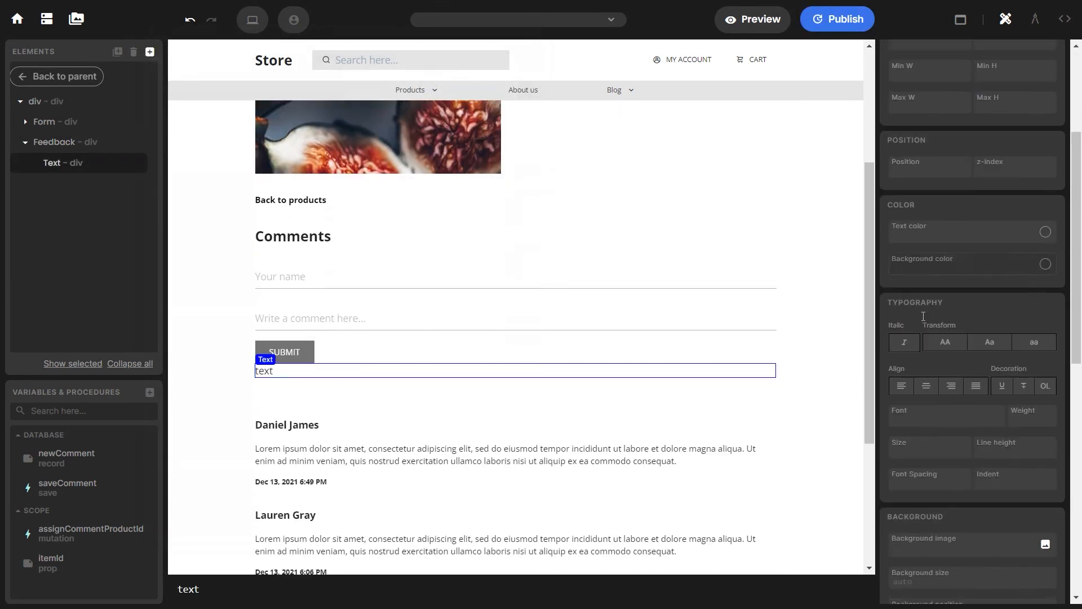
pyautogui.click(909, 435)
pyautogui.click(1033, 407)
pyautogui.click(1032, 513)
pyautogui.moveTo(181, 587); pyautogui.dragTo(214, 588)
pyautogui.write('Thank you for your comment!')
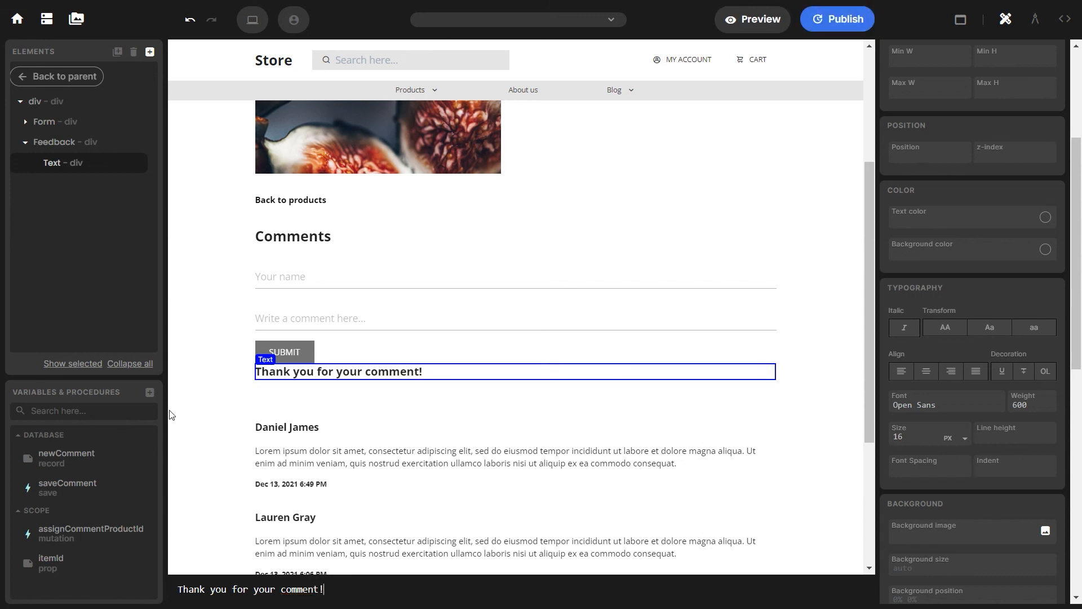
pyautogui.click(25, 143)
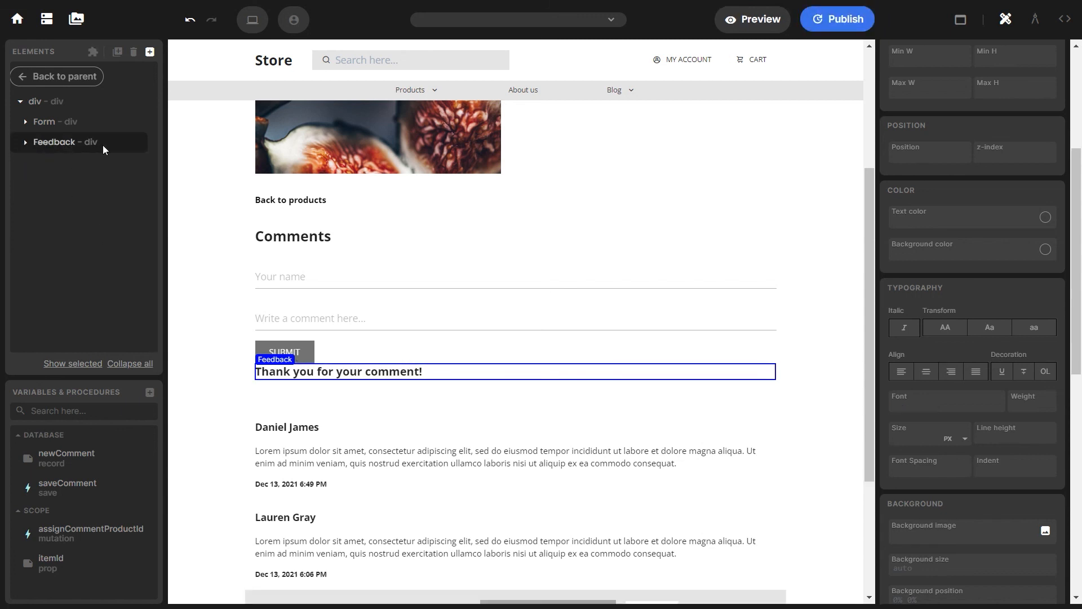
# Set Feedback's Show if to newComment.$id and the Form's Show if to !newComment.$id
pyautogui.click(1065, 18)
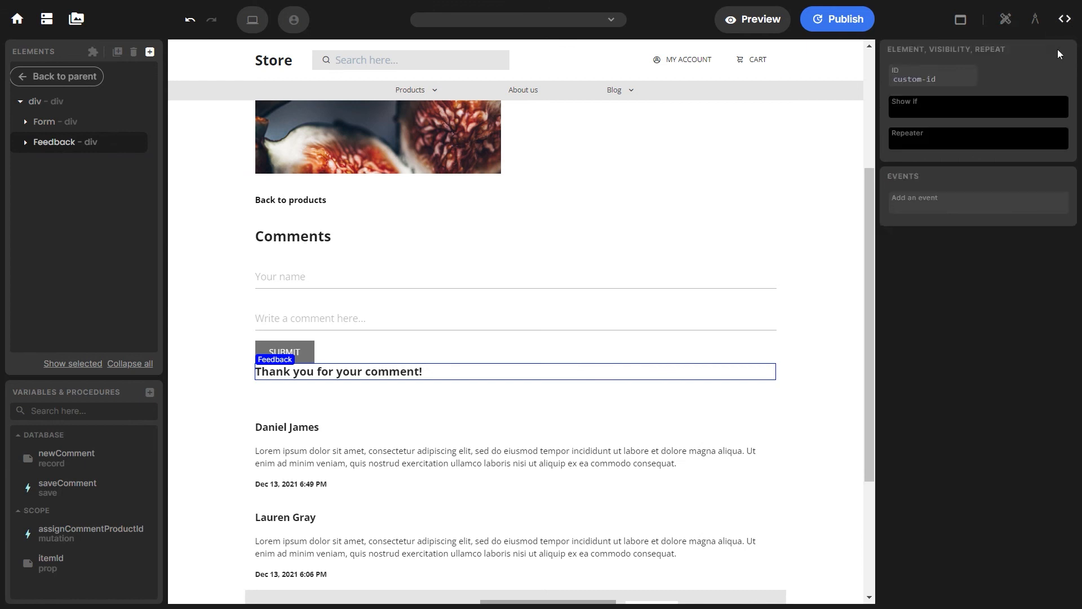
pyautogui.click(900, 111)
pyautogui.write('newComment.$id')
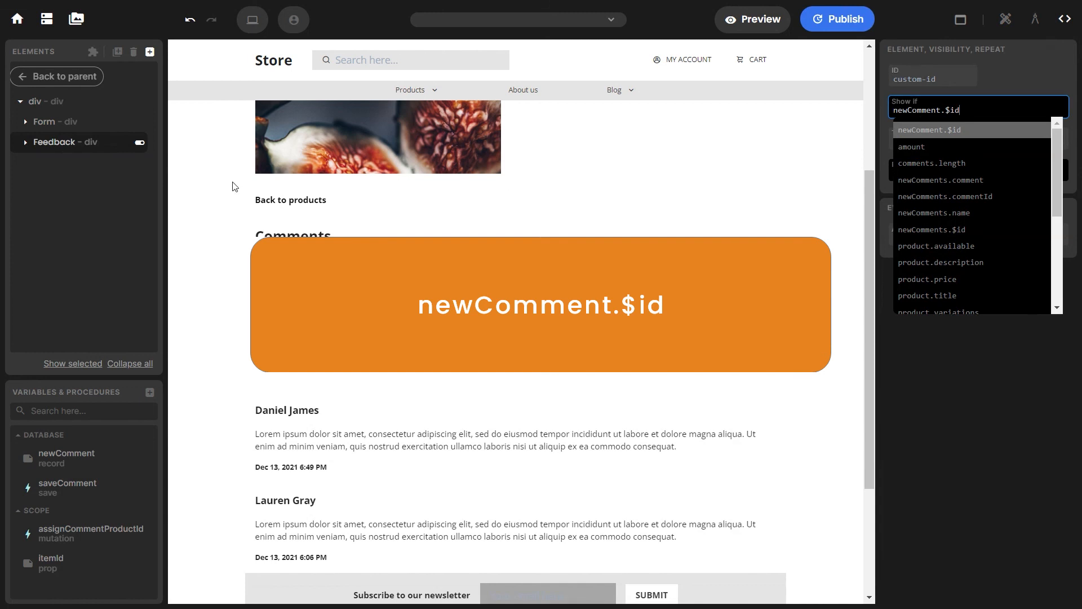
pyautogui.click(51, 119)
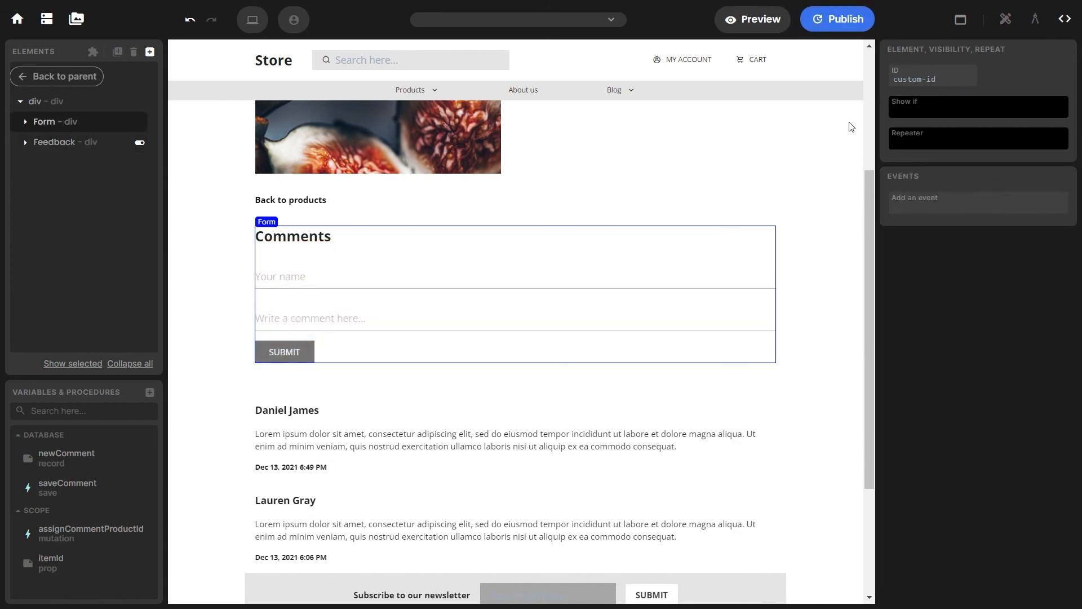
pyautogui.click(914, 112)
pyautogui.write('!newComment.$id')
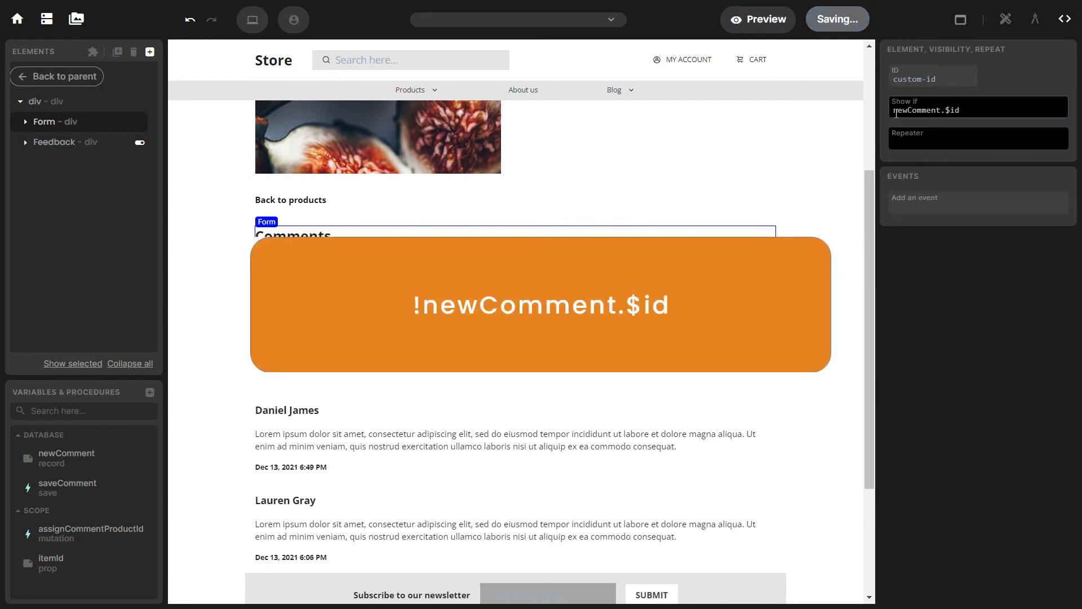
pyautogui.write('!')
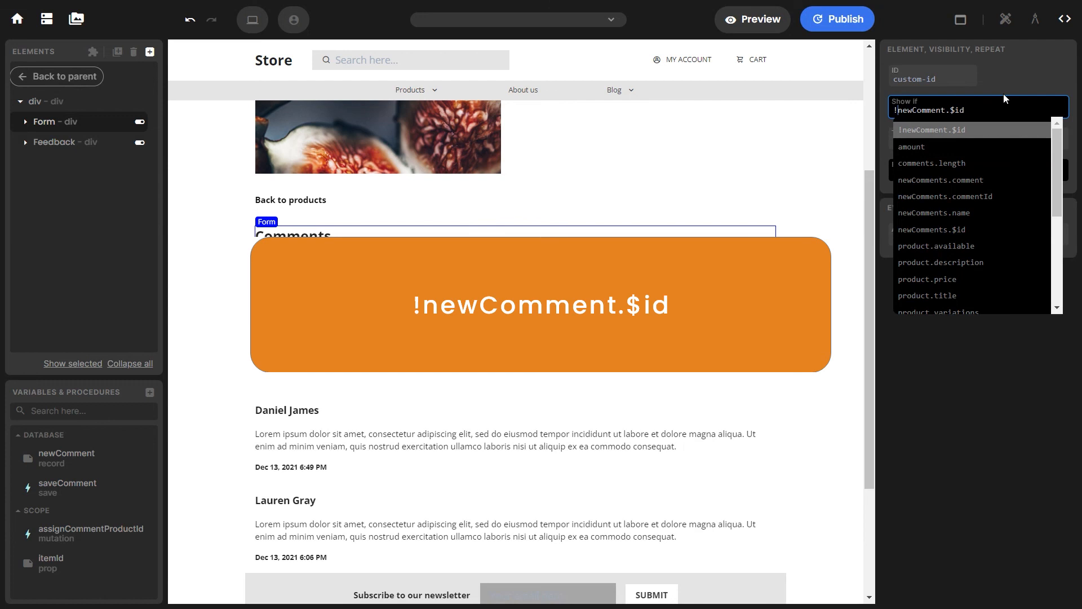
pyautogui.click(672, 176)
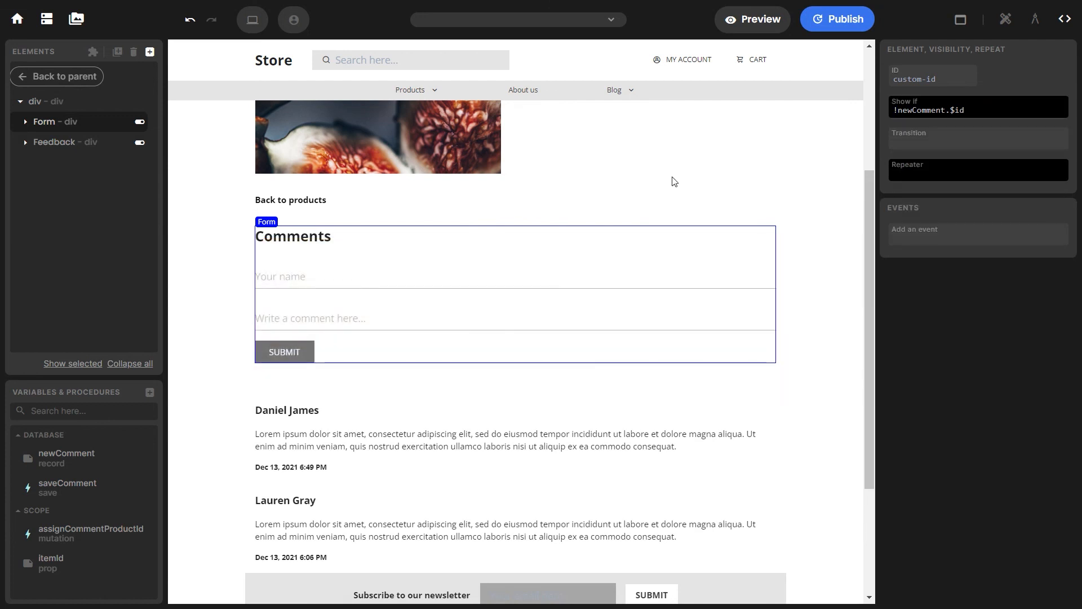
pyautogui.click(90, 78)
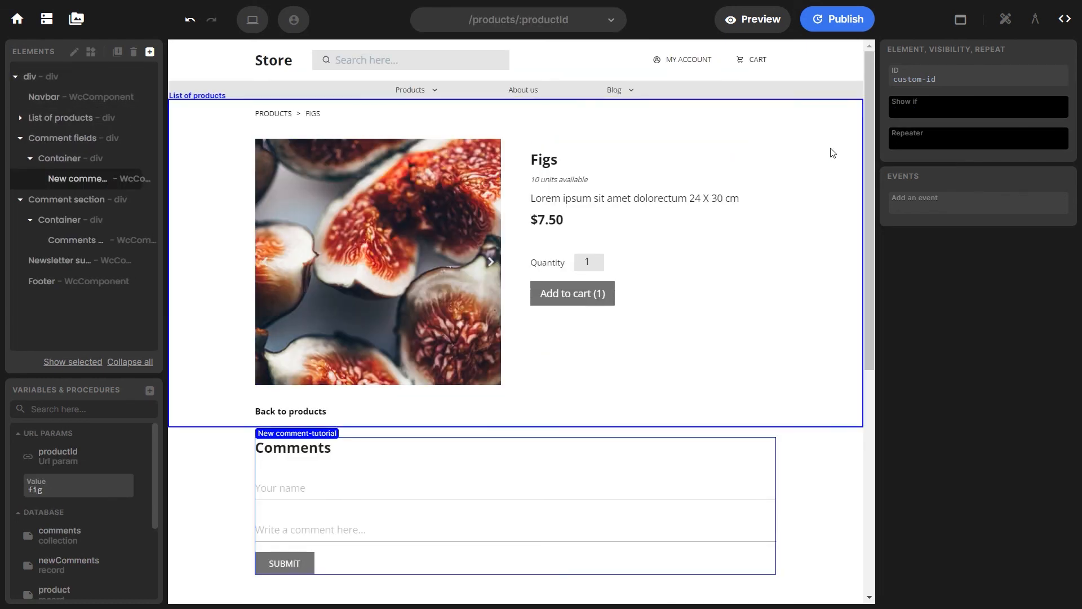
# Set the New comment component's itemId prop to productId, then preview the page
pyautogui.click(1034, 24)
pyautogui.click(954, 77)
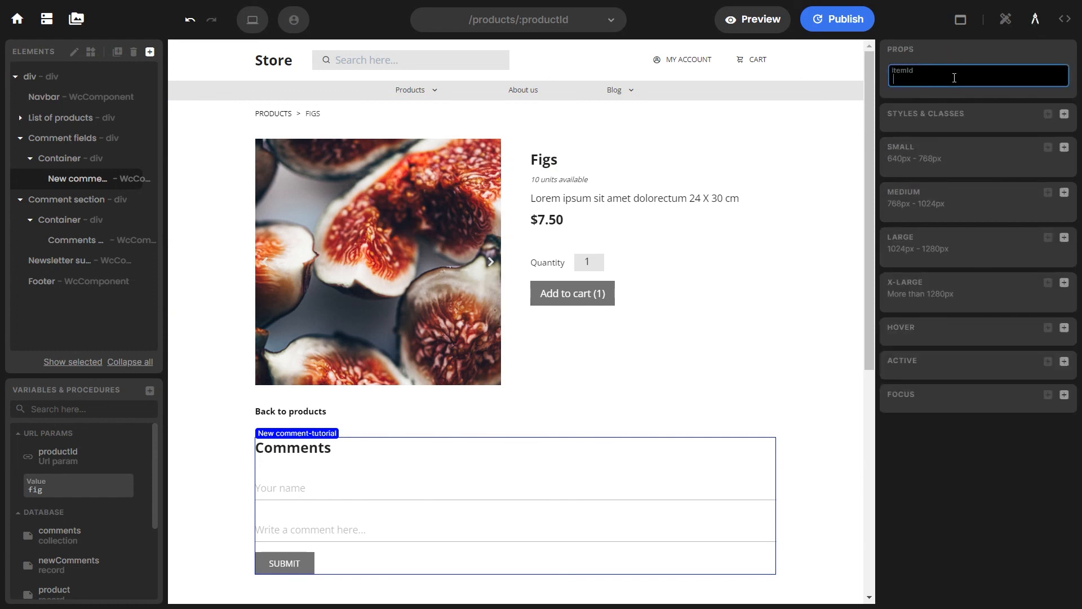
pyautogui.write('productId')
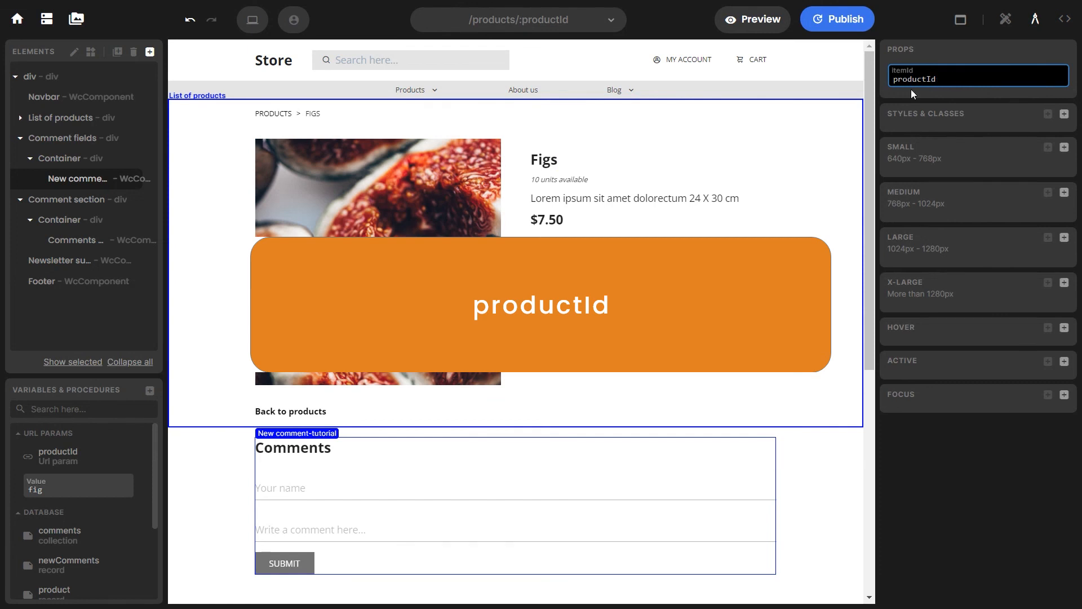
pyautogui.scroll(-3, 804, 141)
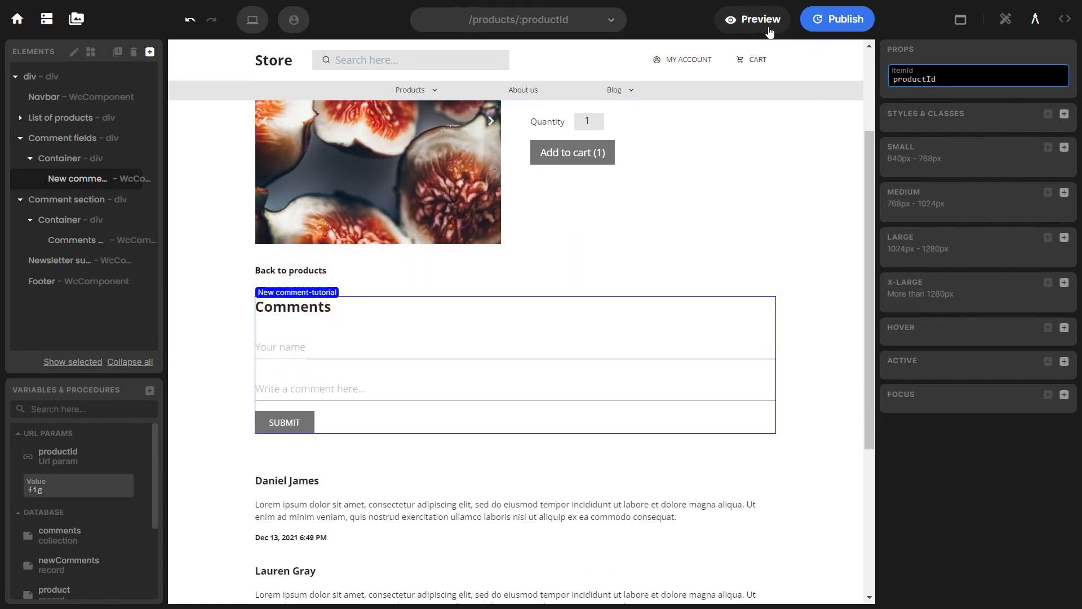
pyautogui.click(760, 19)
pyautogui.scroll(-5, 688, 290)
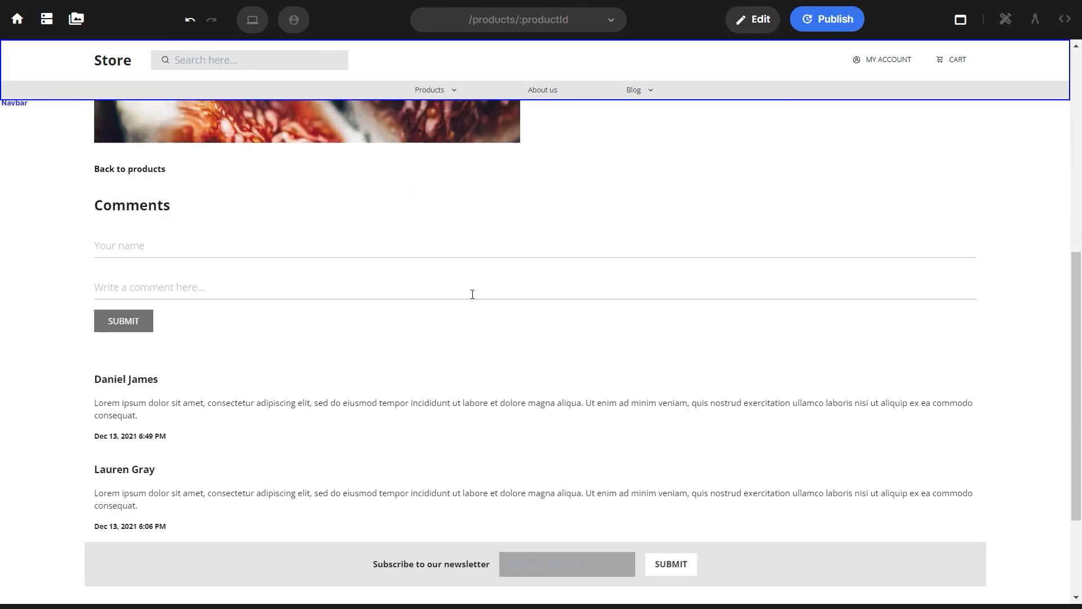
# Enter a commenter name and 'This is a test comment.', then submit it
pyautogui.click(227, 250)
pyautogui.write('Daniela')
pyautogui.press('Tab')
pyautogui.write('This is a test comment.')
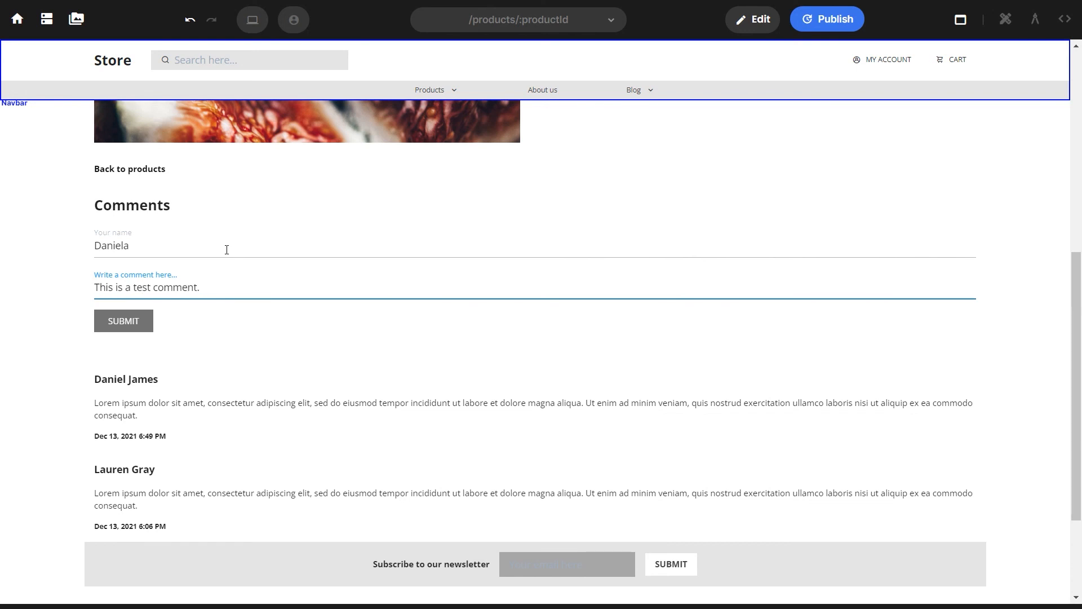
pyautogui.click(141, 319)
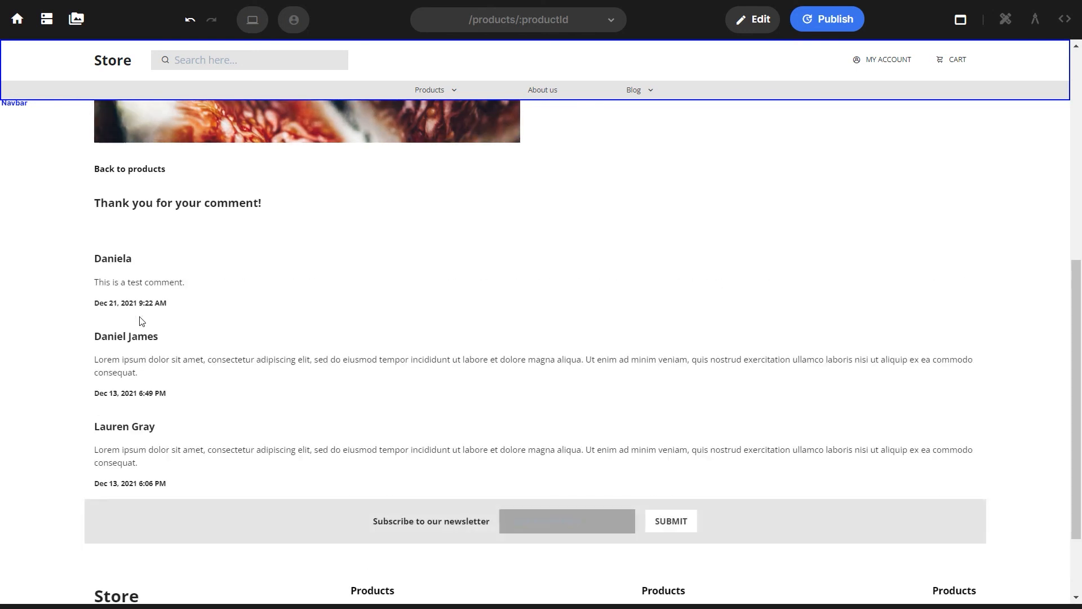